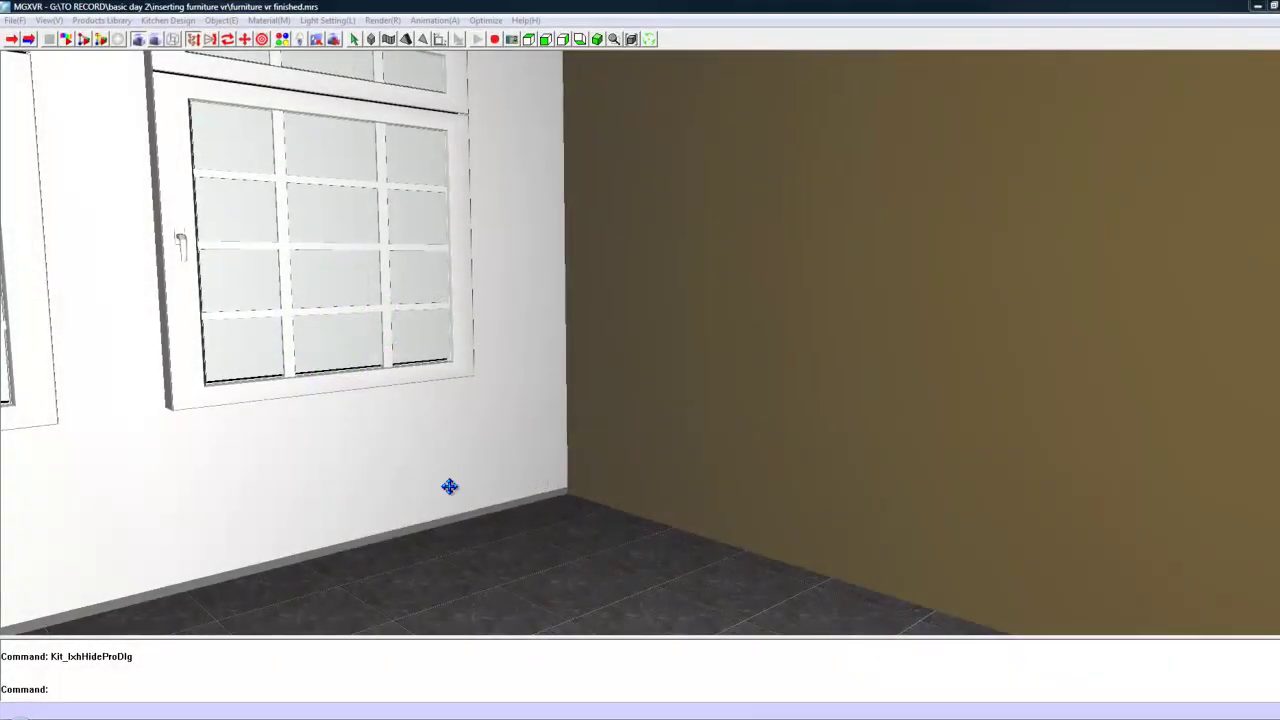
Step: Reverse the connected faces of the window wall with the Surface Orientation tool
drag(449, 486, 1092, 448)
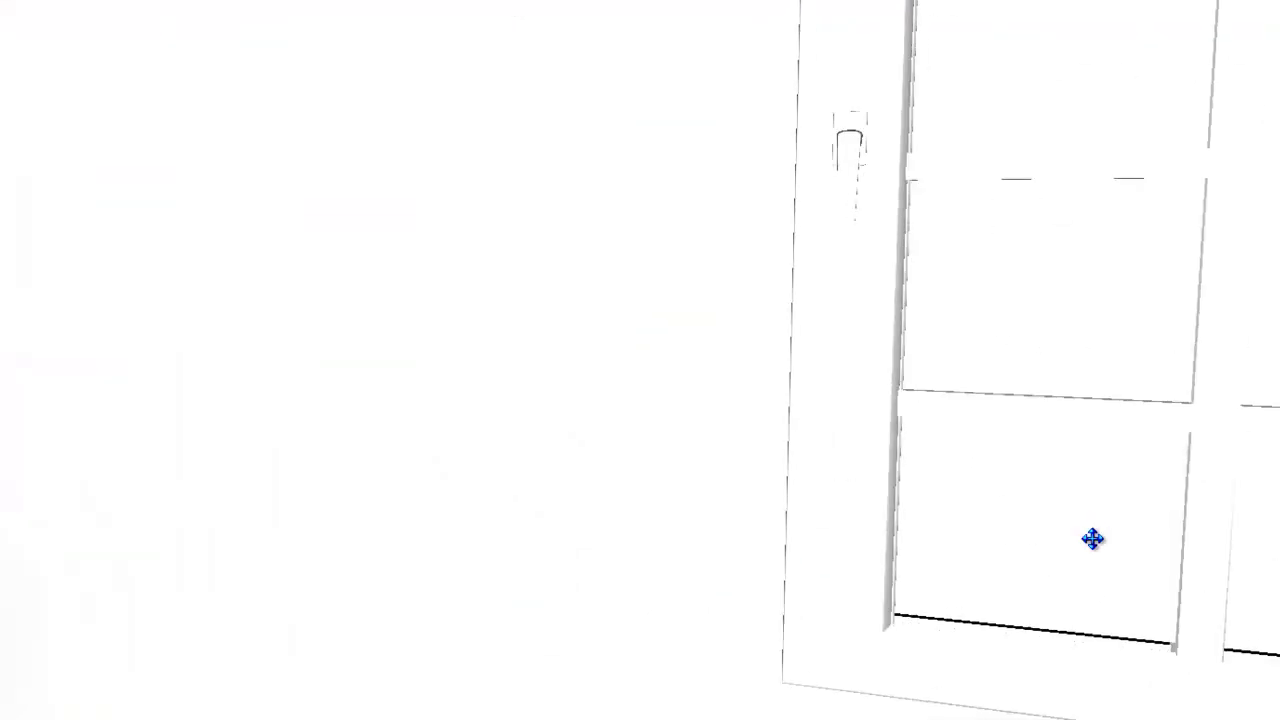
drag(1092, 539, 478, 349)
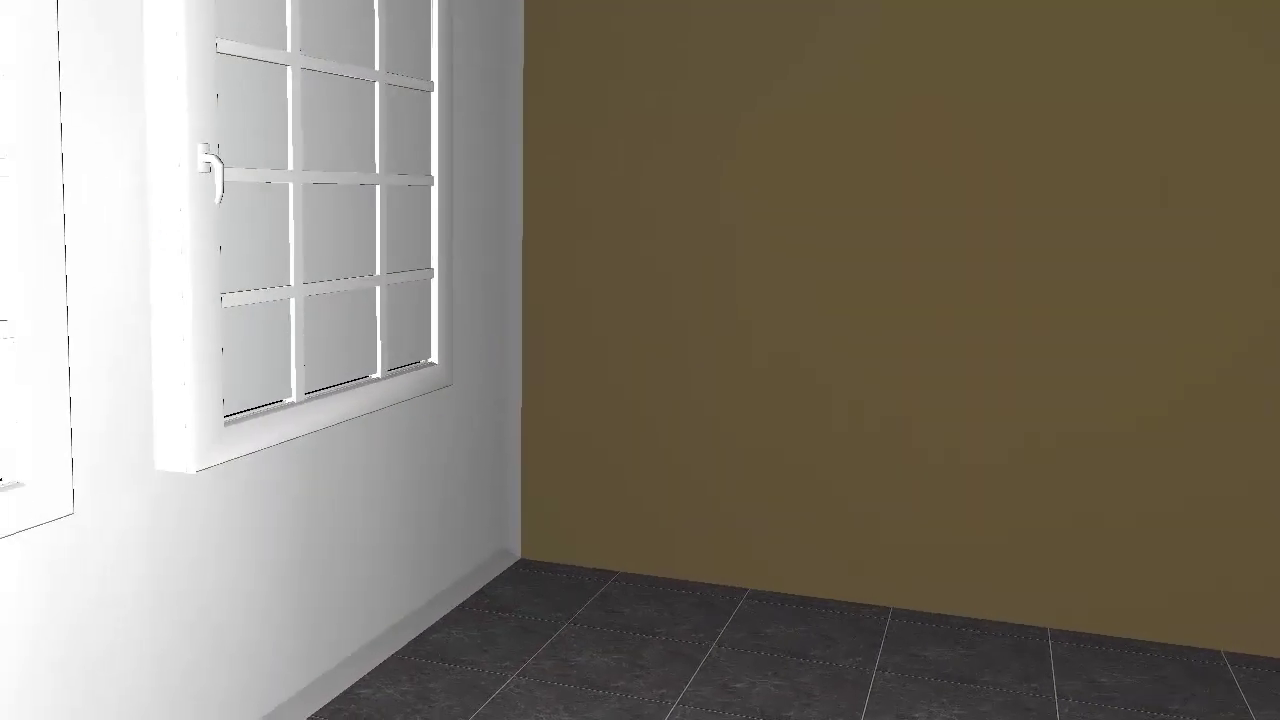
drag(2, 18, 491, 263)
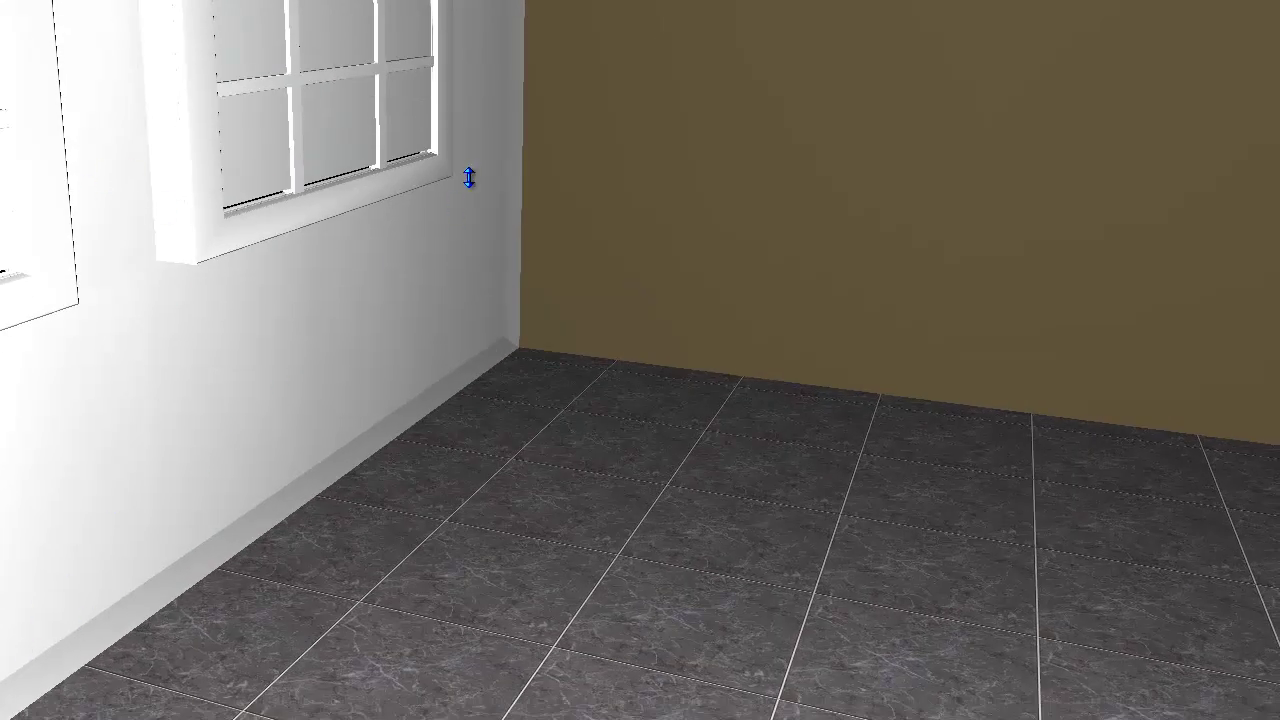
drag(374, 240, 154, 158)
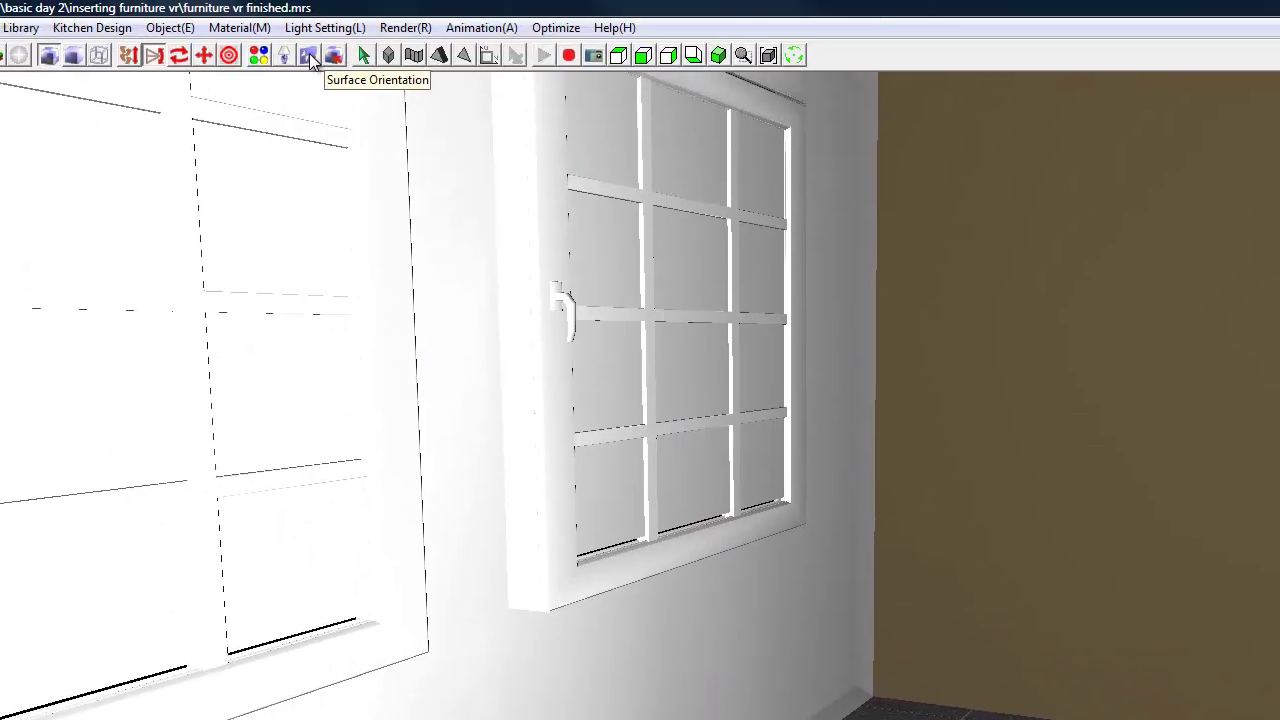
click(312, 57)
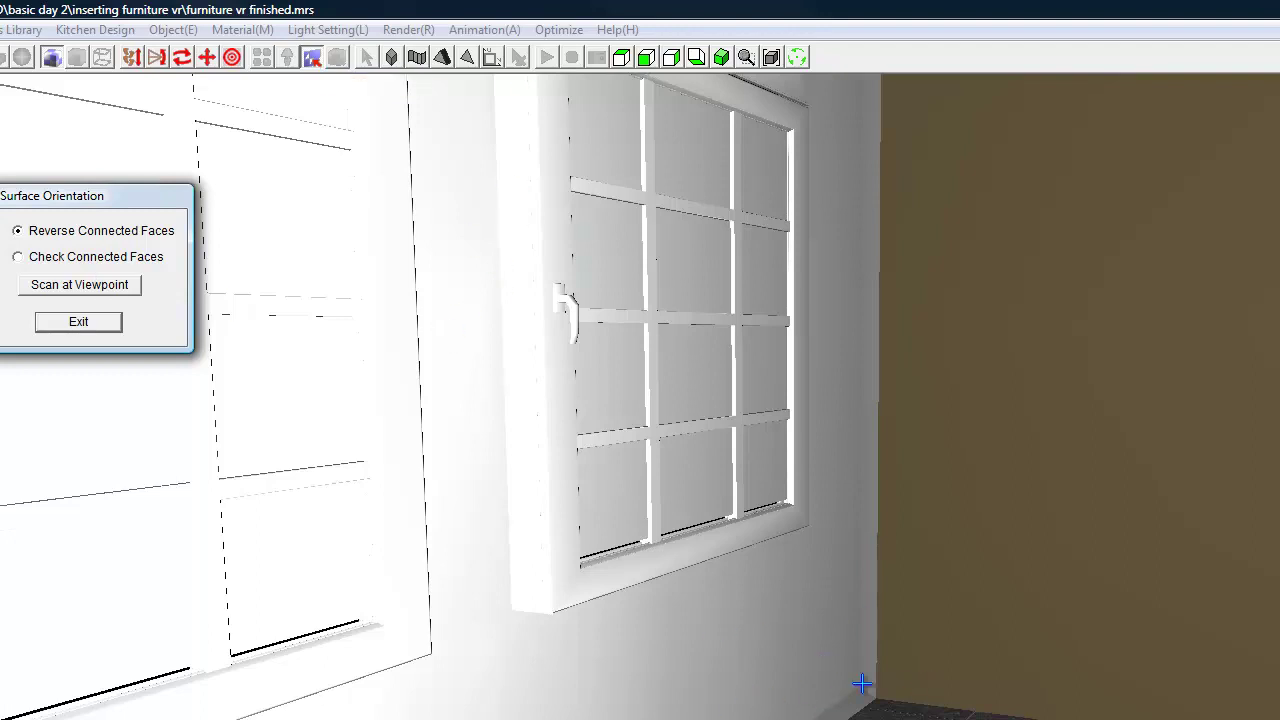
click(120, 295)
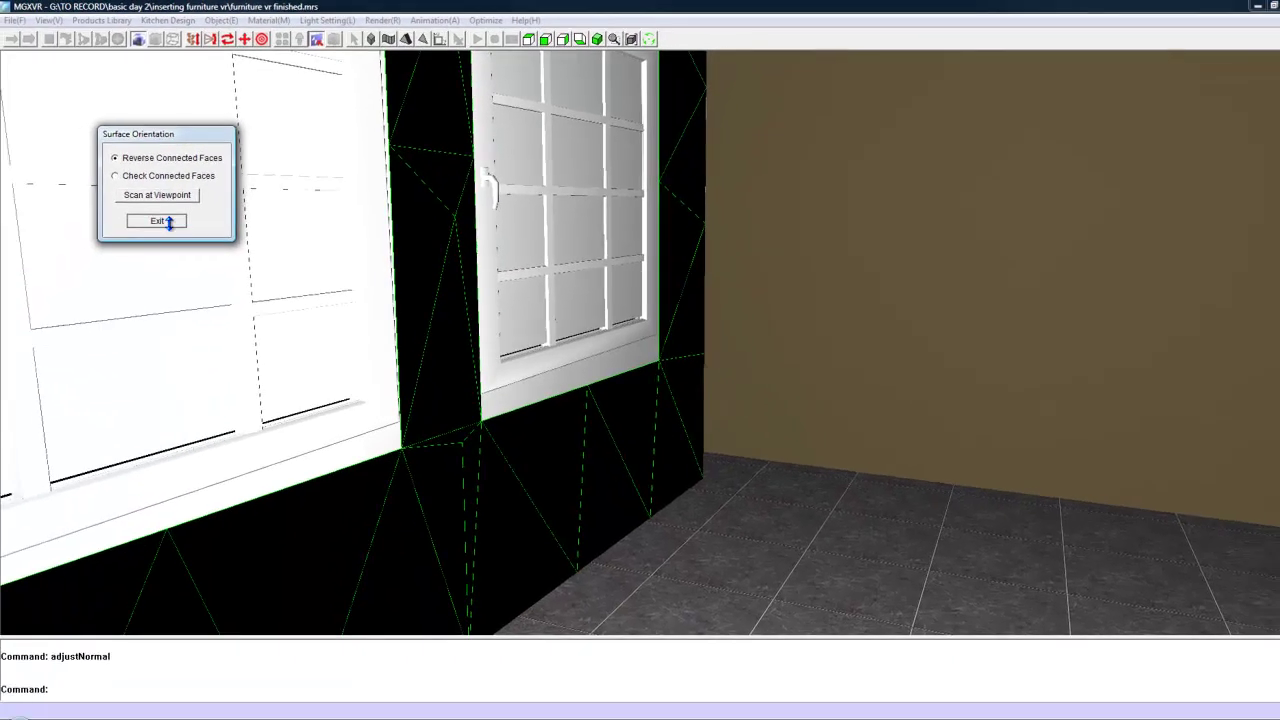
click(78, 321)
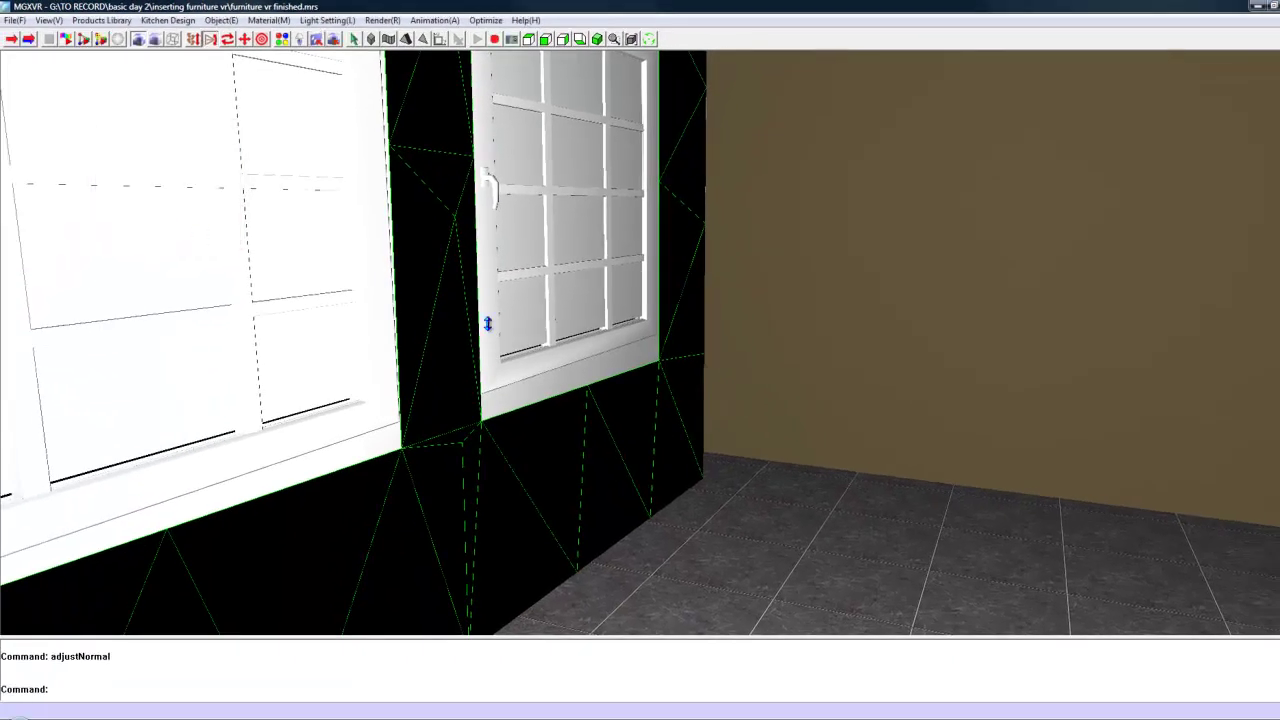
click(196, 39)
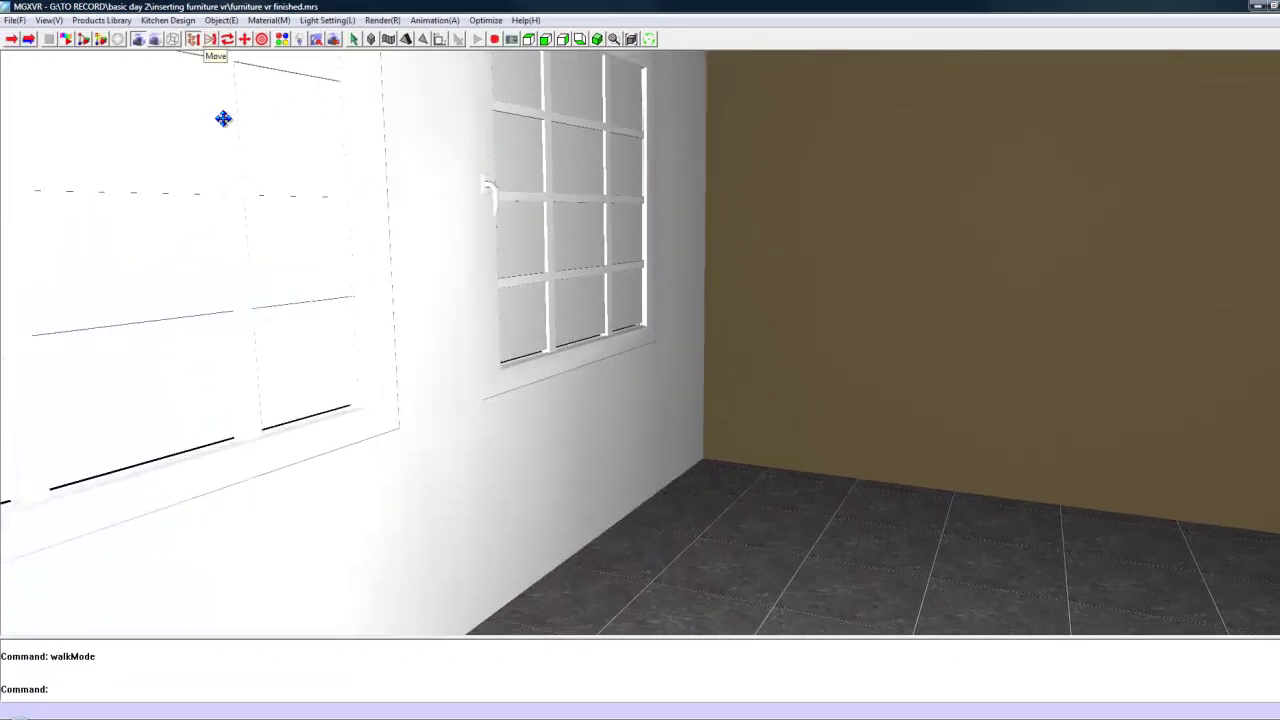
Step: Show the kitchen design library and choose the 01: BaseUnit category
drag(223, 119, 637, 363)
click(168, 20)
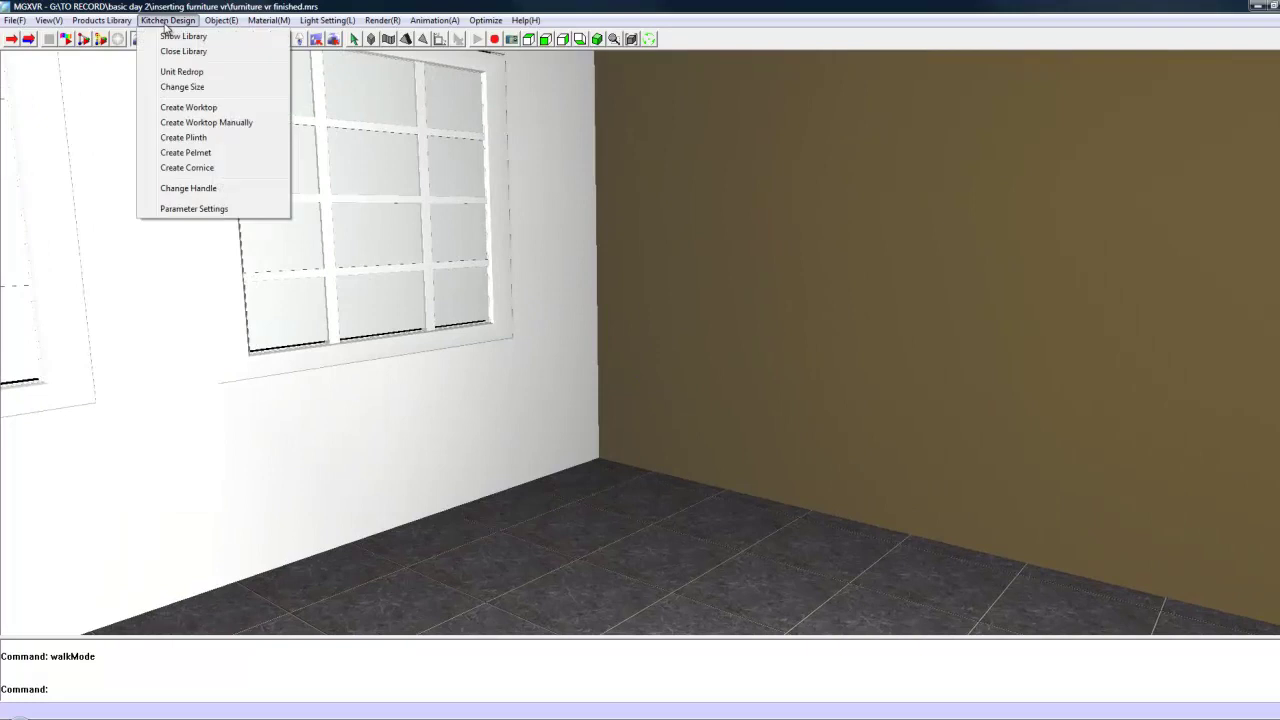
click(170, 38)
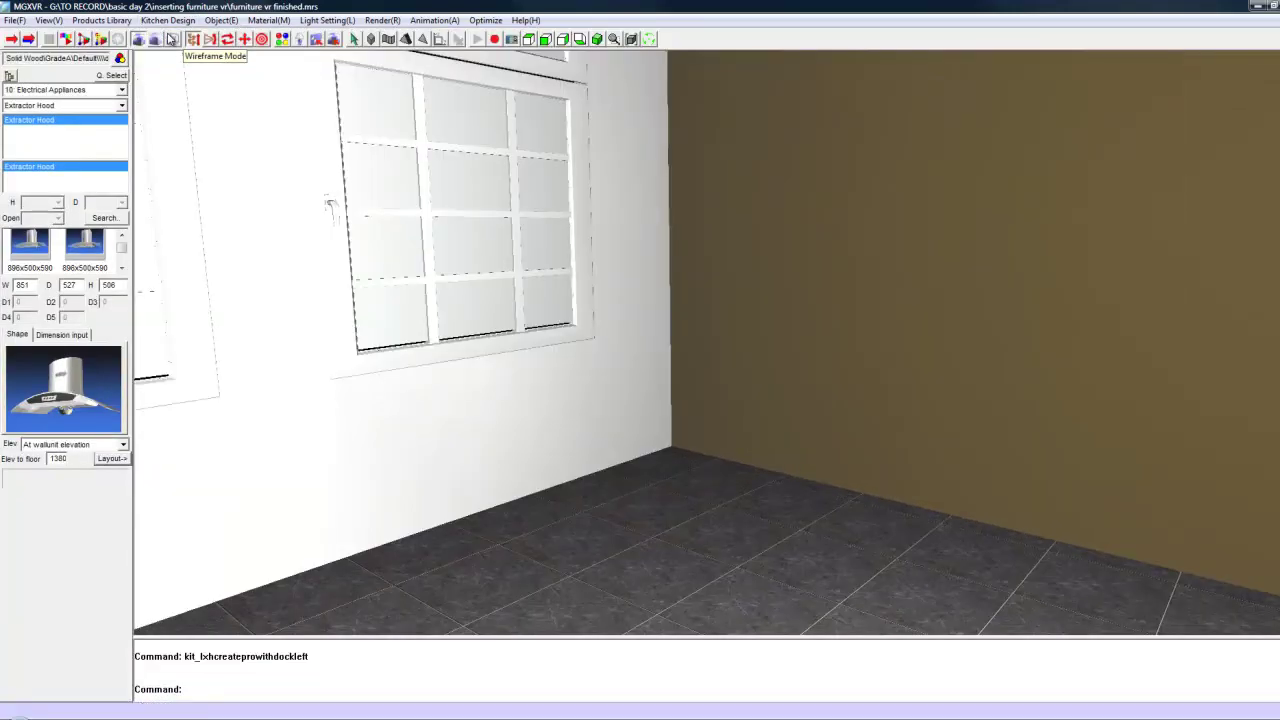
click(122, 90)
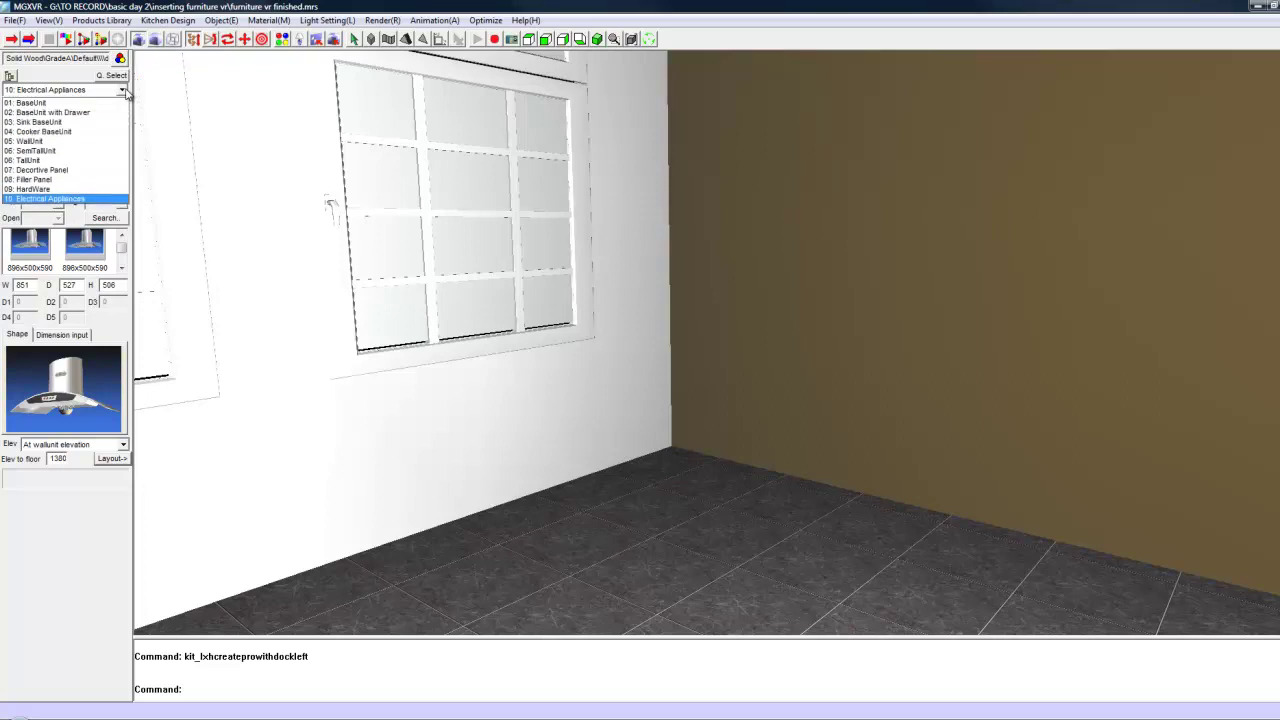
click(63, 104)
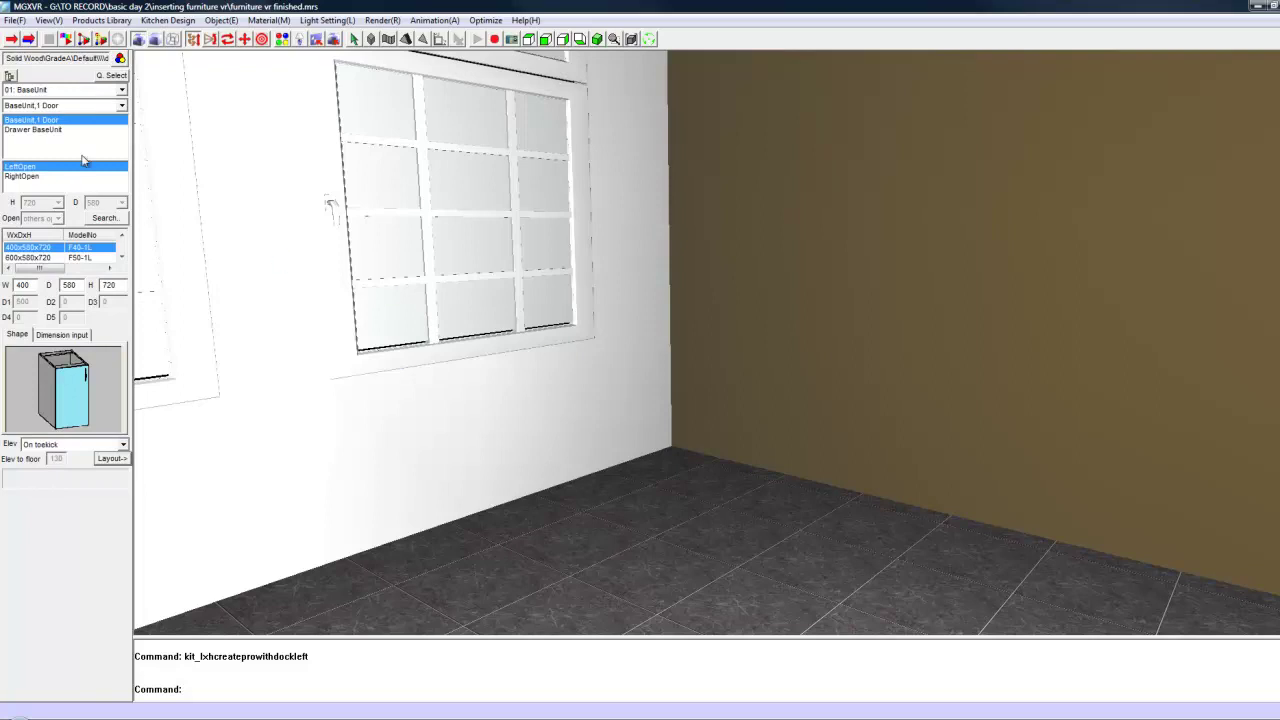
Step: Place an L BaseUnit,2D, 900 wide, 900 deep and 680 high, on toekick in the corner between the window wall and the brown wall
click(122, 106)
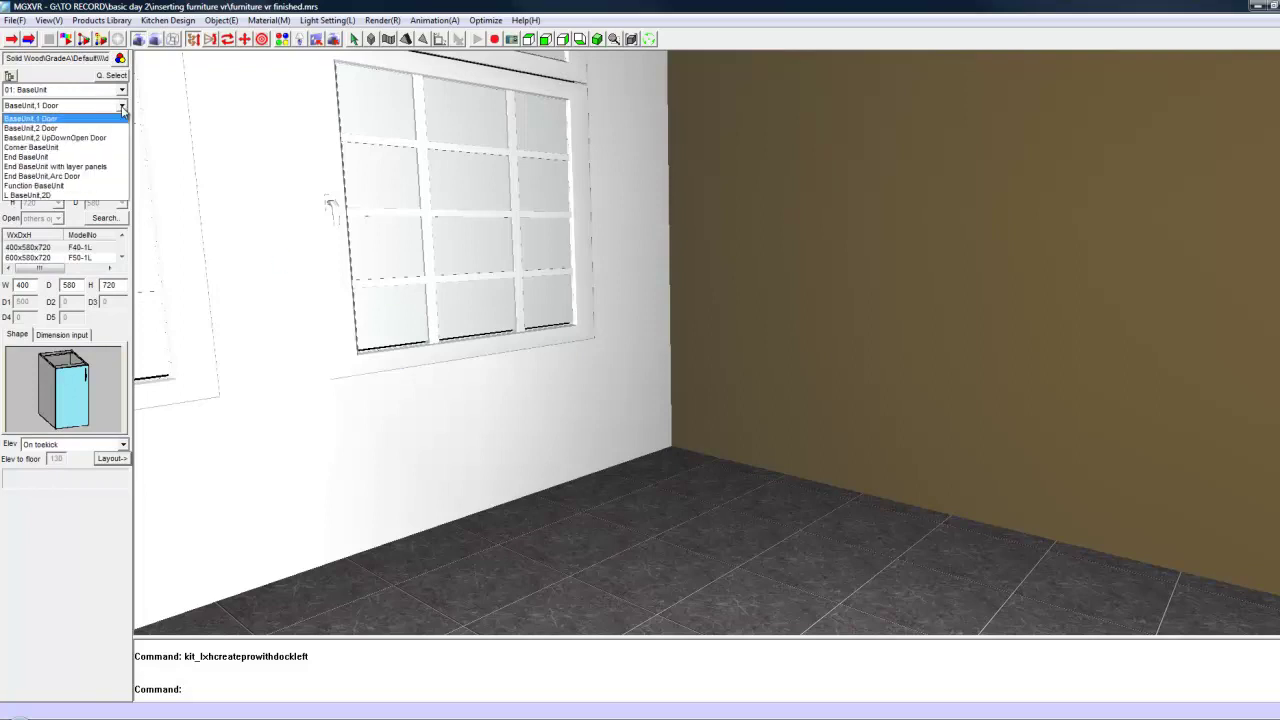
click(15, 195)
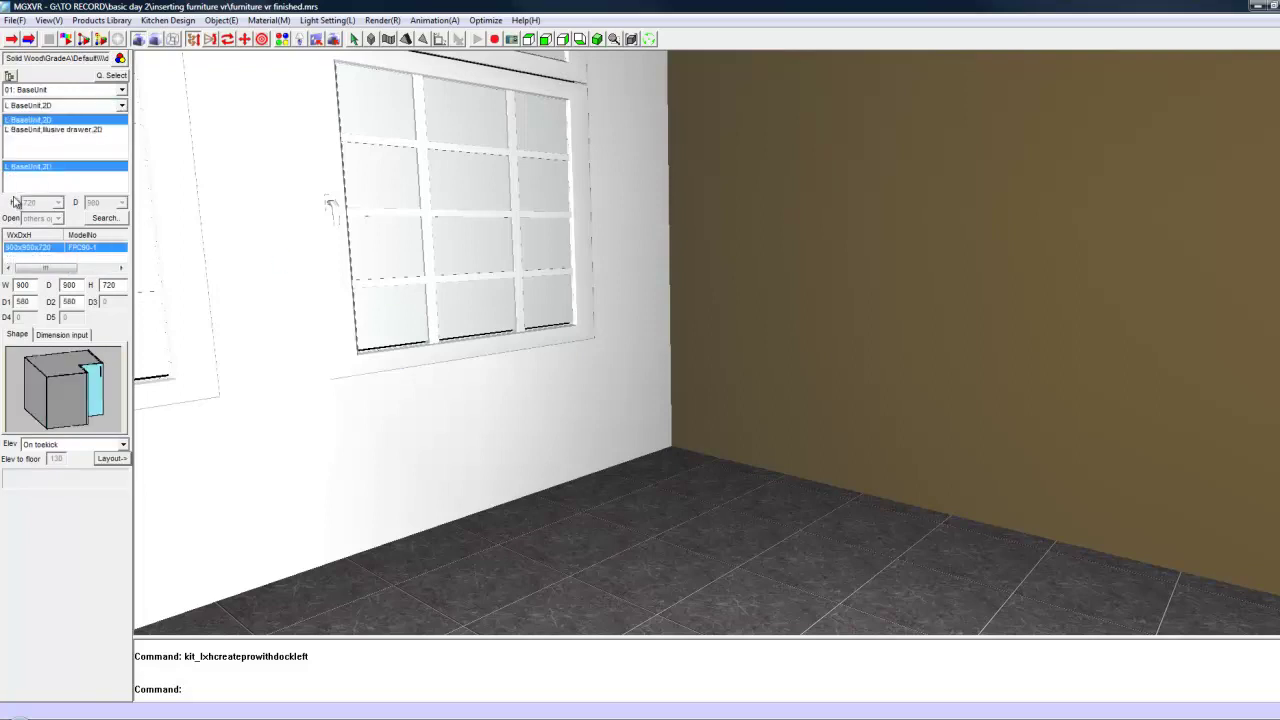
click(114, 285)
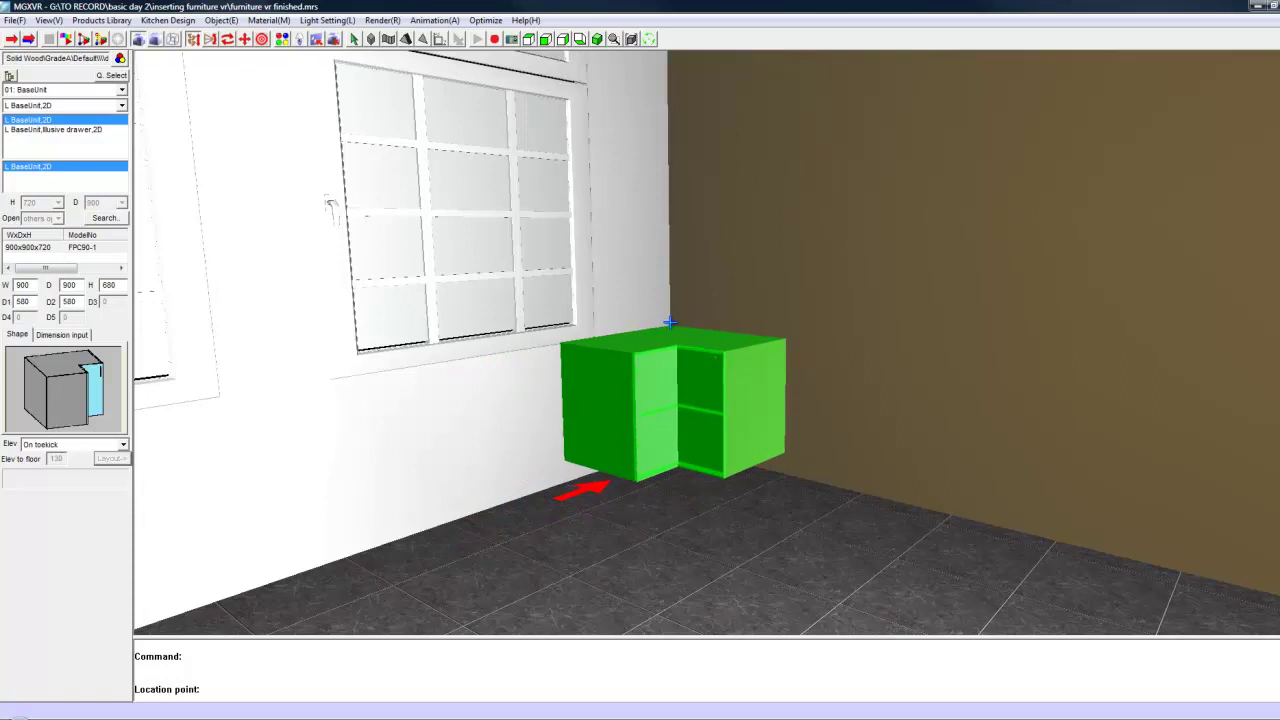
click(669, 322)
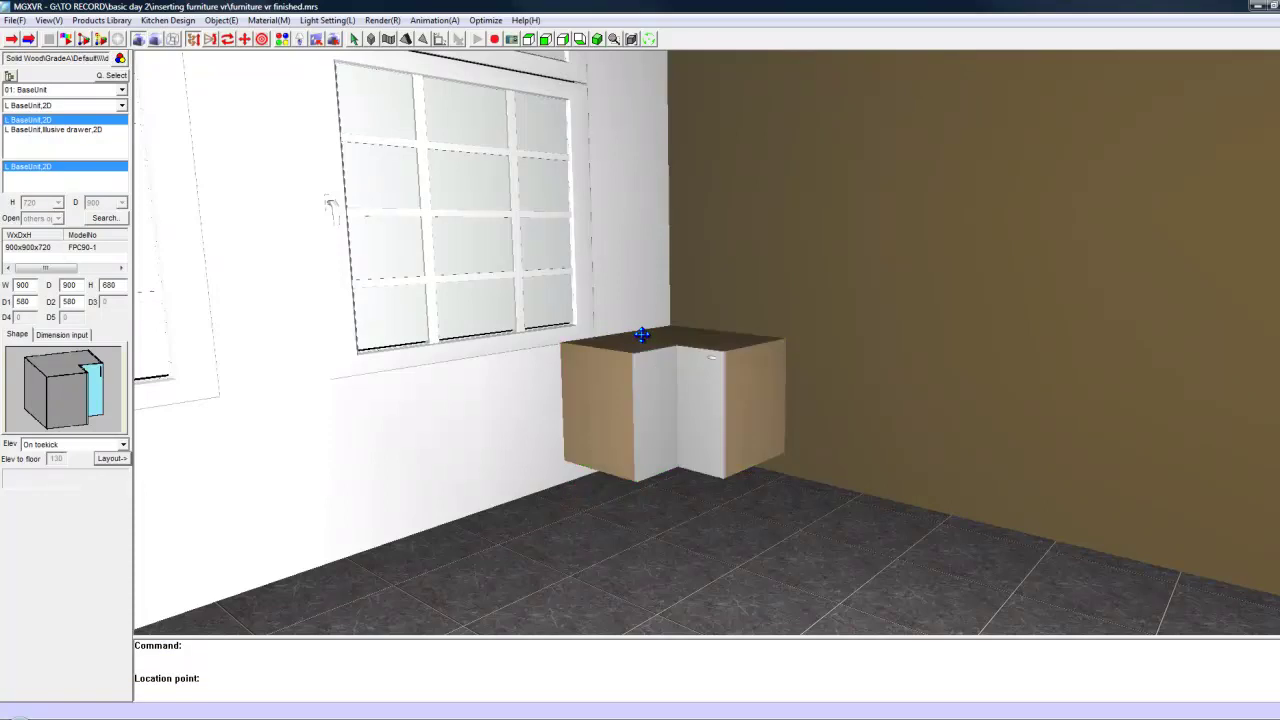
Step: Place a left-opening BaseUnit,1 Door, 400 wide, 580 deep and 680 high, beside the corner unit along the brown wall
middle_drag(642, 334, 420, 310)
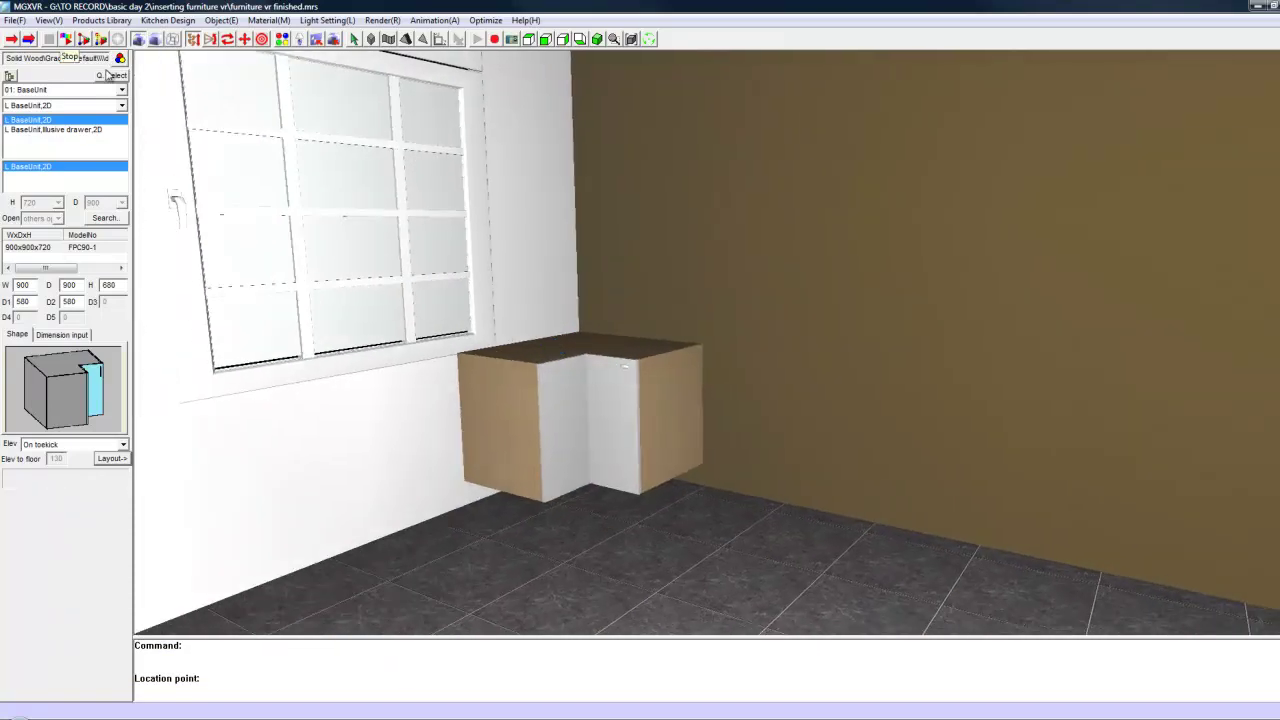
click(122, 90)
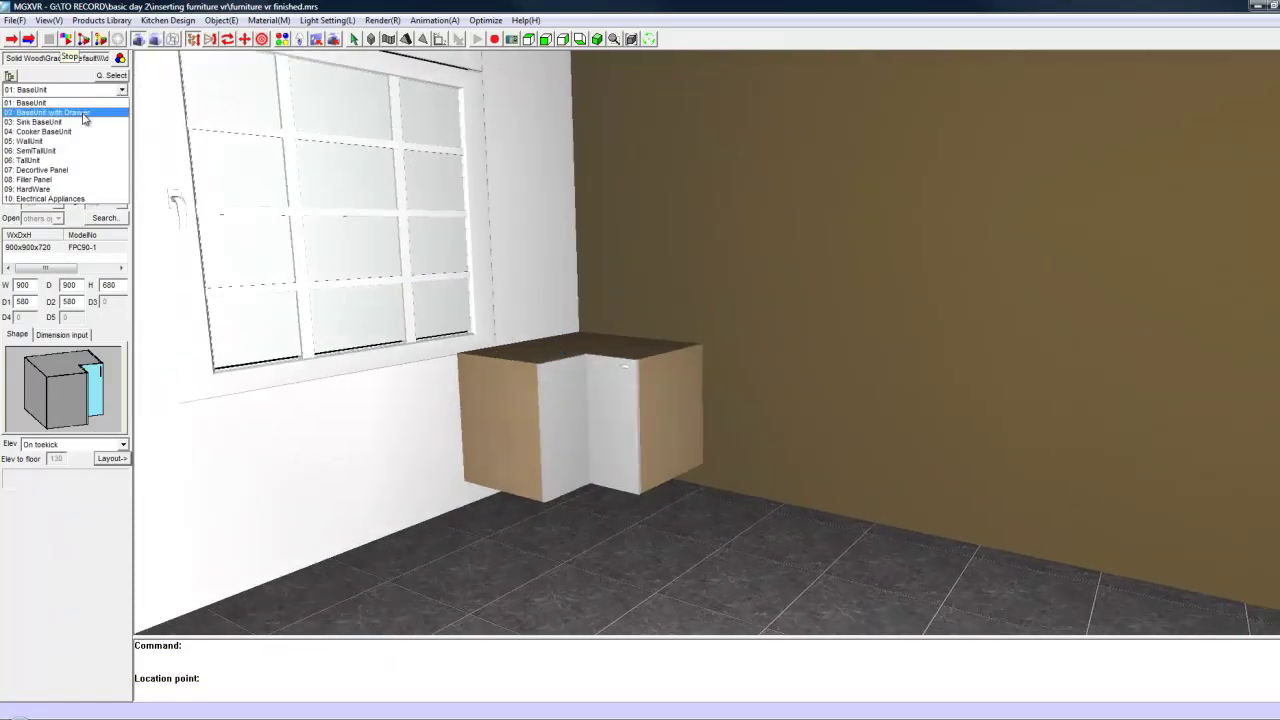
click(58, 88)
click(115, 106)
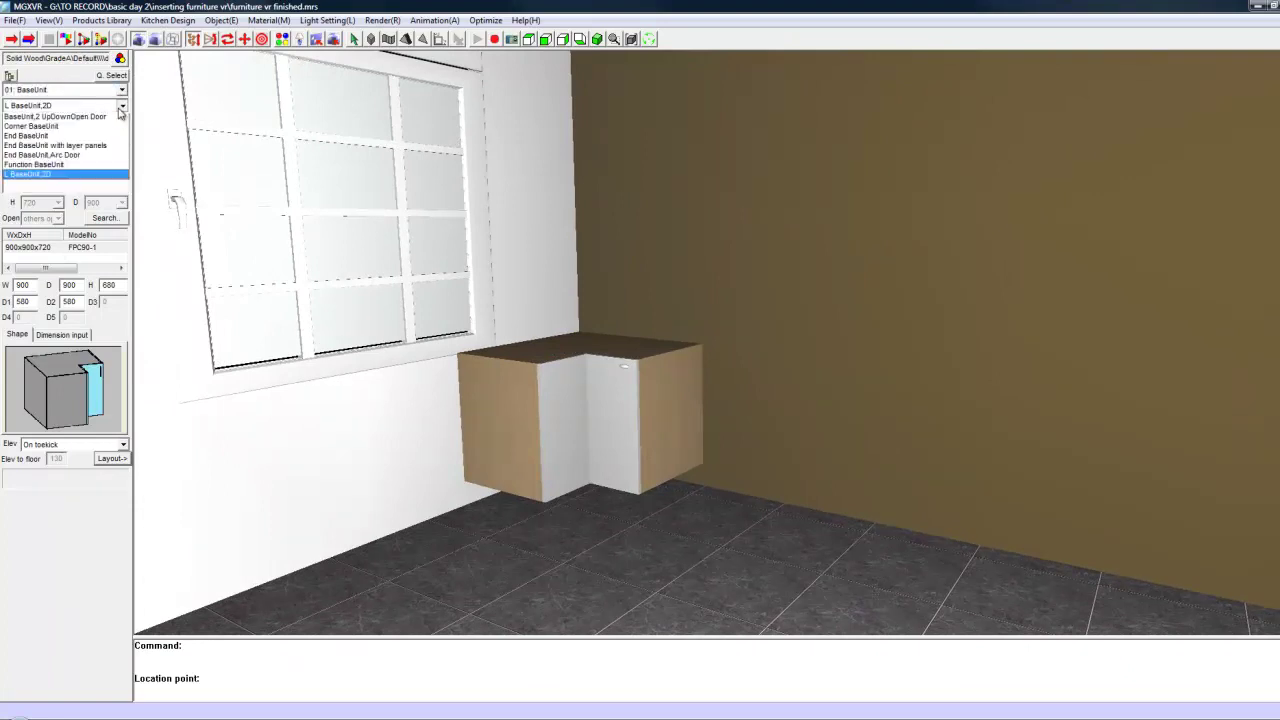
click(80, 120)
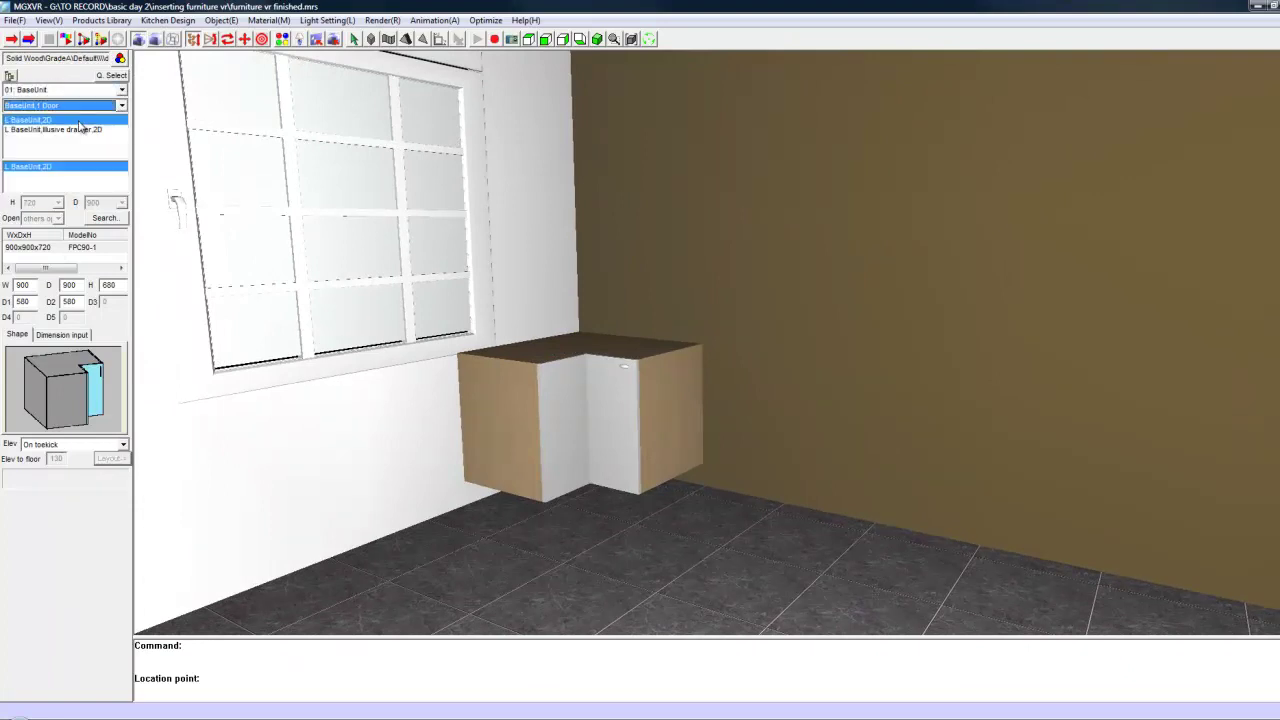
double_click(116, 285)
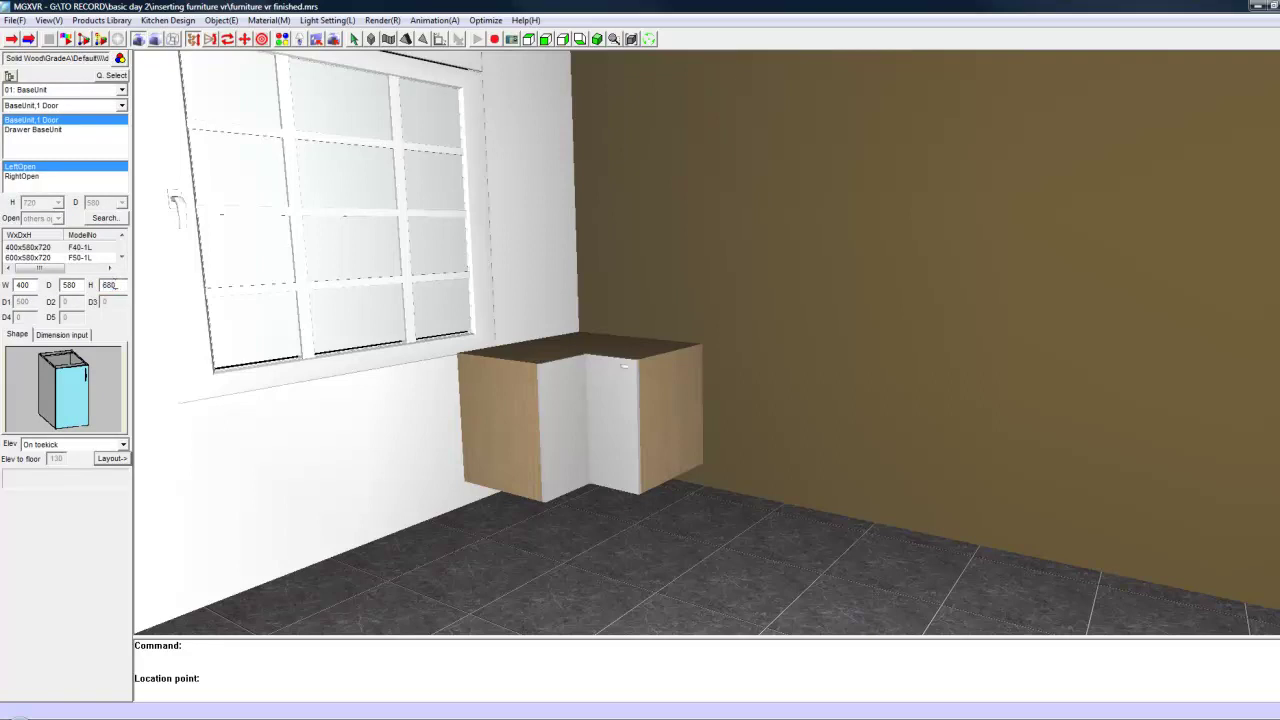
click(104, 458)
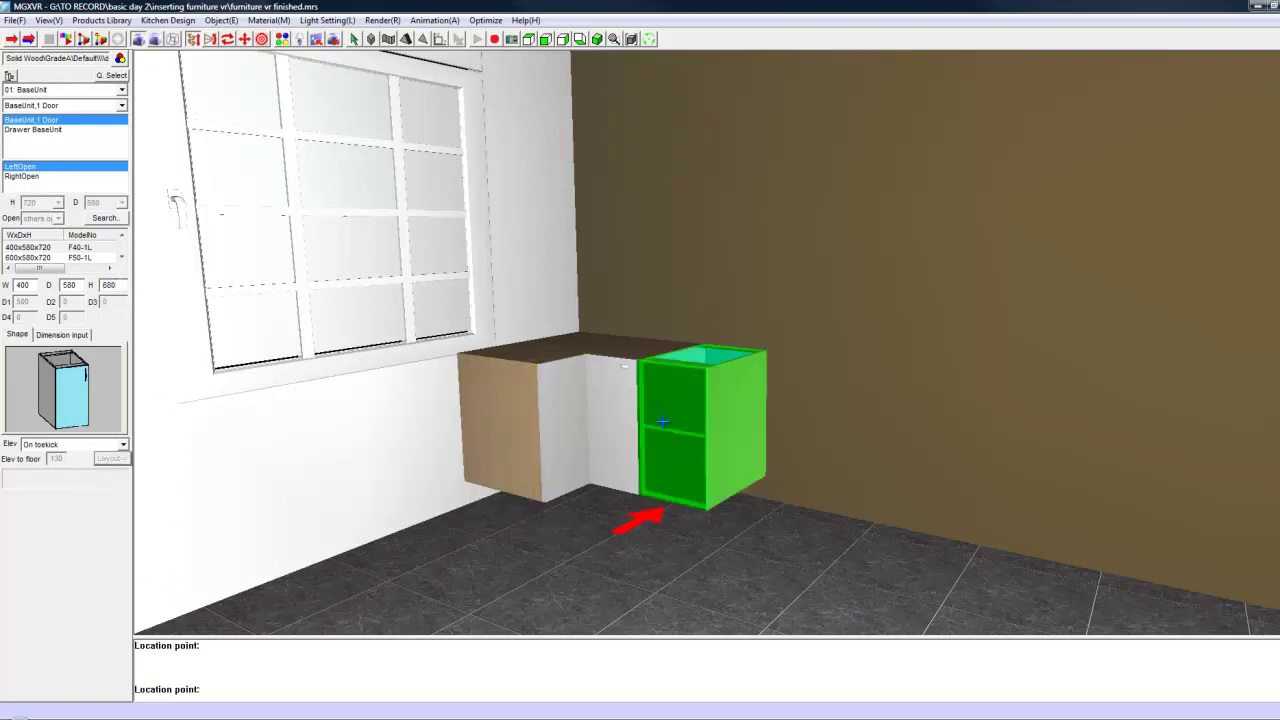
click(676, 411)
Step: Place a BaseUnit,2 Door, 1000 wide, 580 deep and 680 high, next to the one-door unit along the brown wall
scroll(603, 460, up, 5)
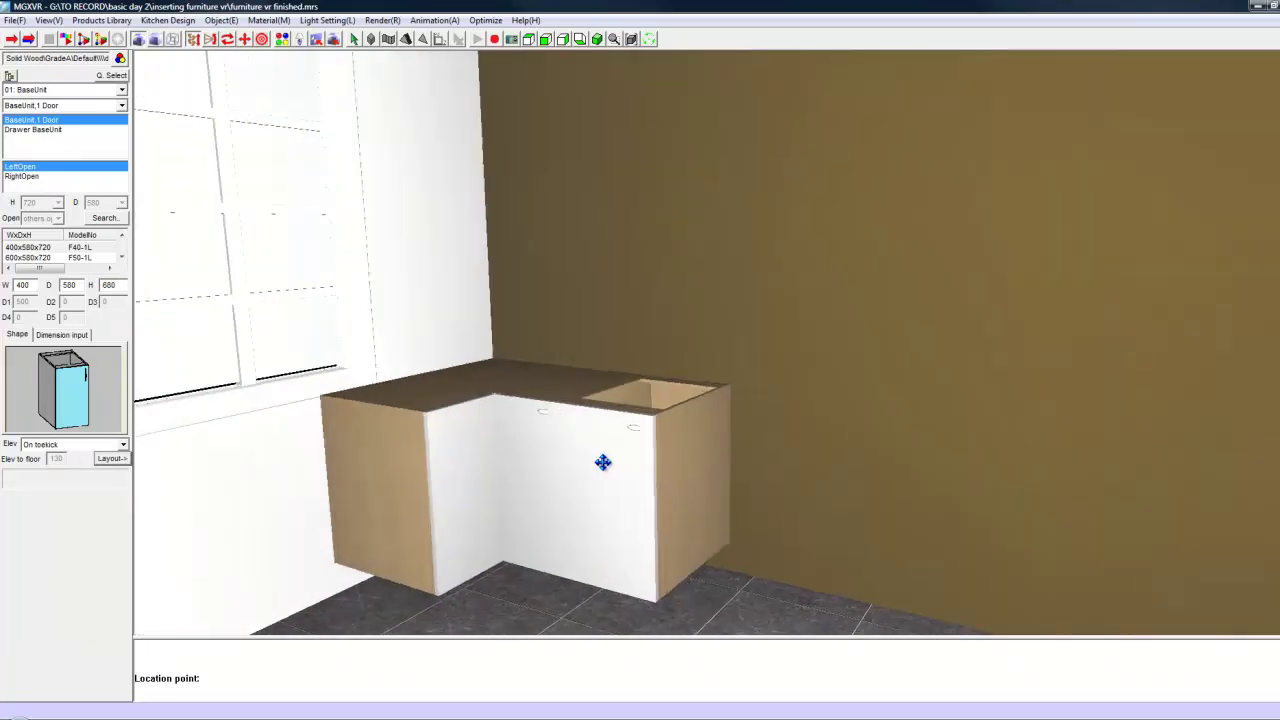
scroll(557, 437, down, 3)
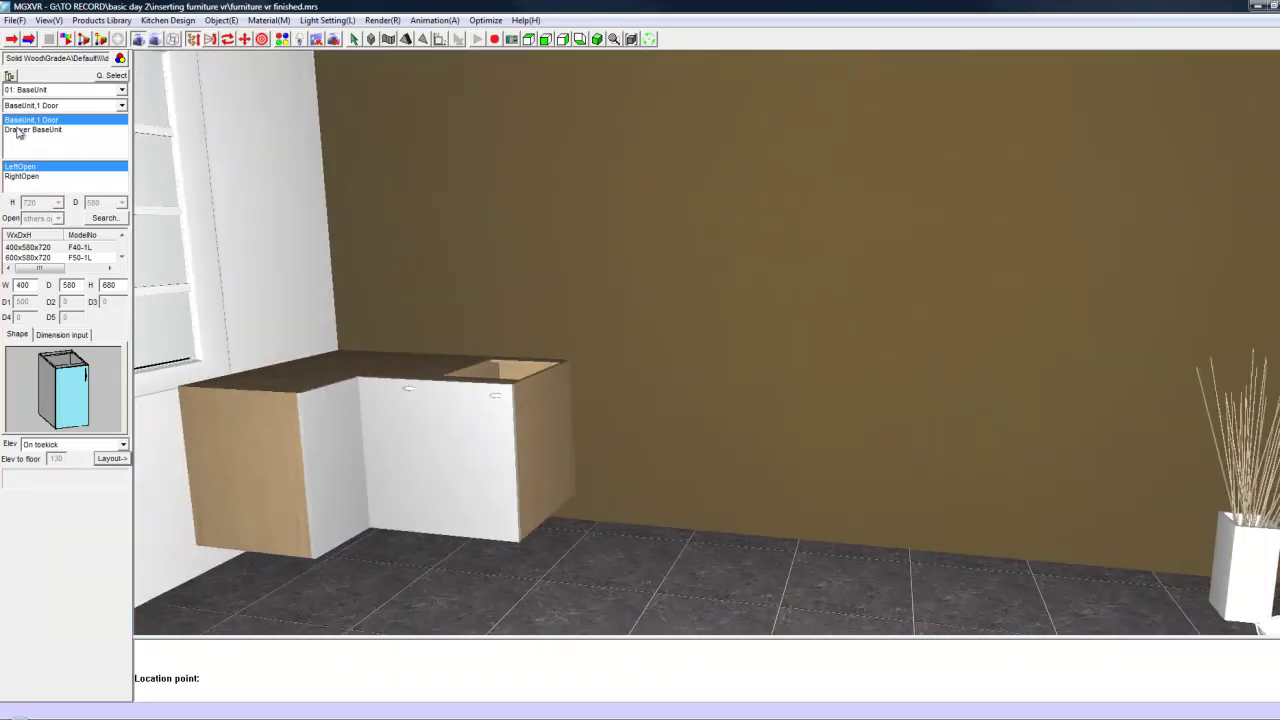
click(121, 105)
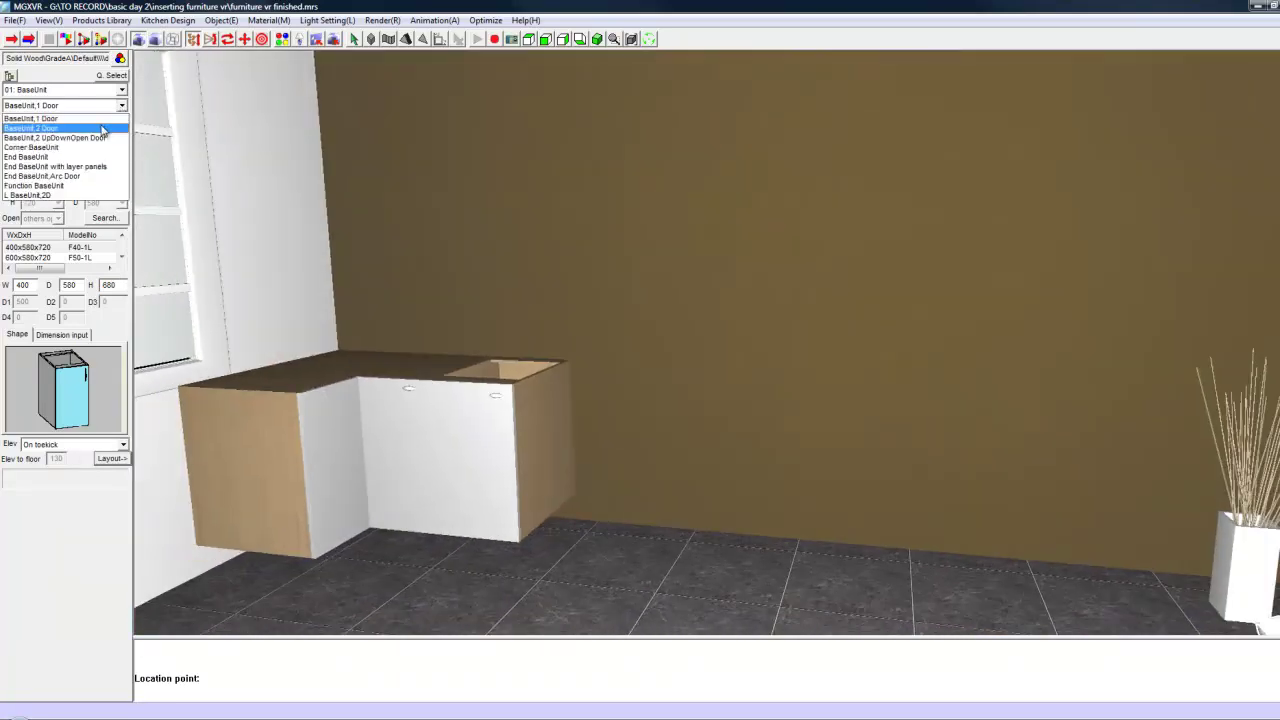
click(97, 129)
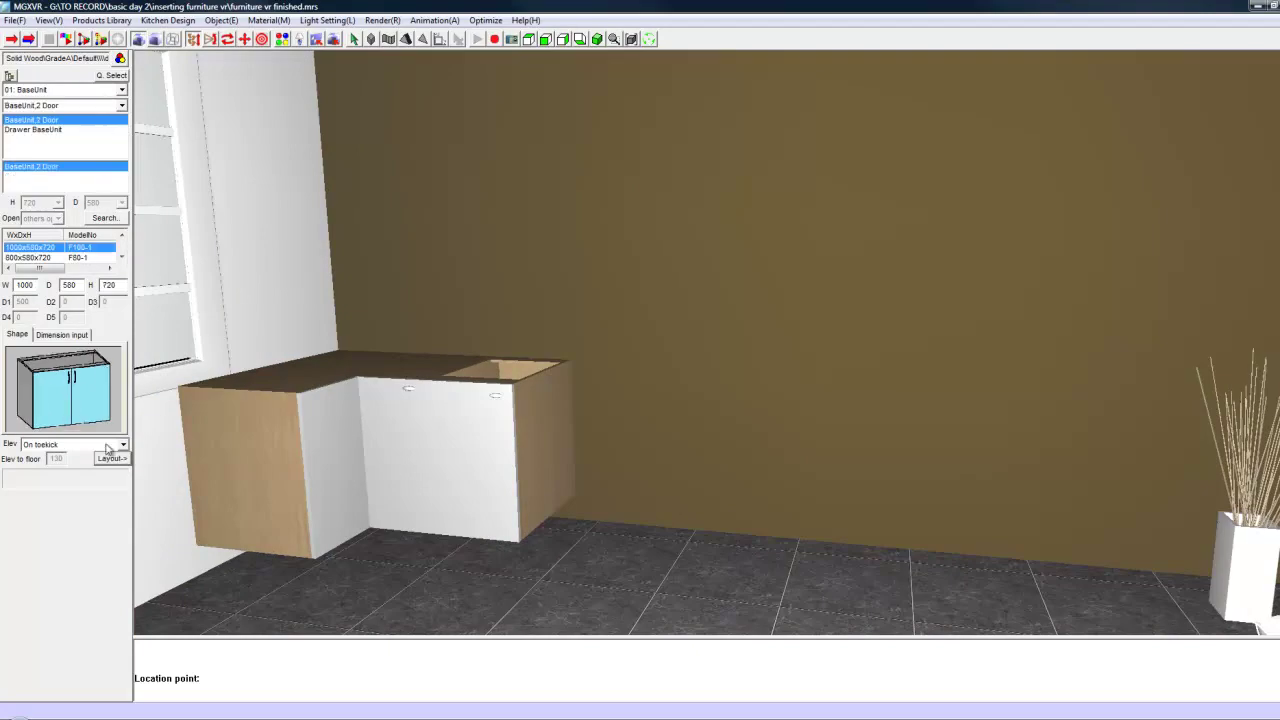
click(110, 458)
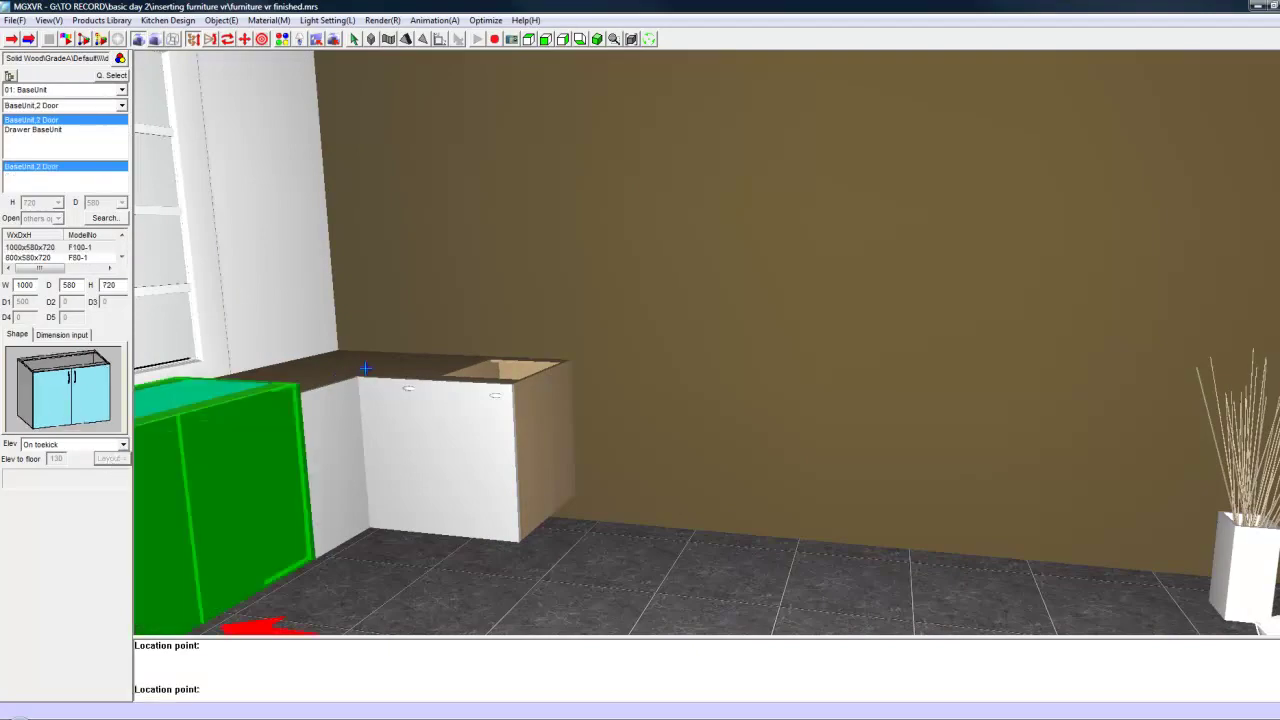
click(326, 372)
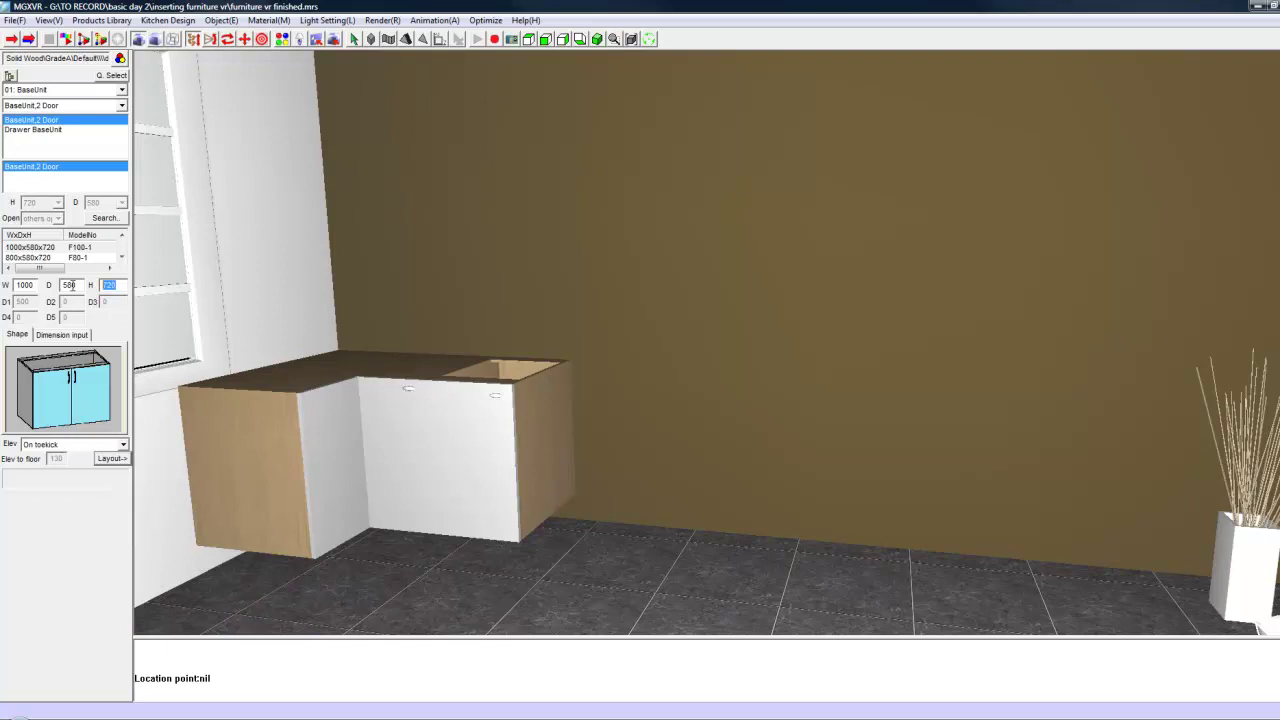
click(110, 458)
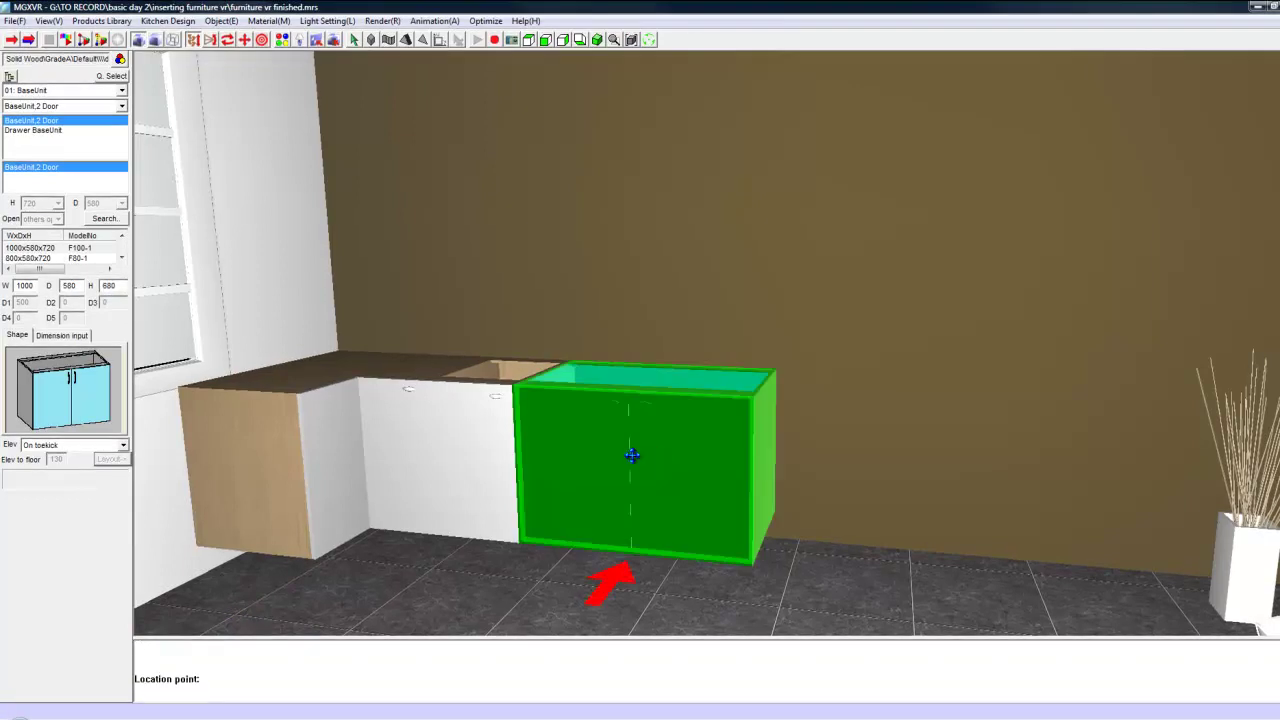
click(632, 455)
Step: Place a Sink Unit,2 door, 1000 wide, 580 deep and 680 high, beside the corner unit along the window wall
middle_drag(632, 455, 600, 470)
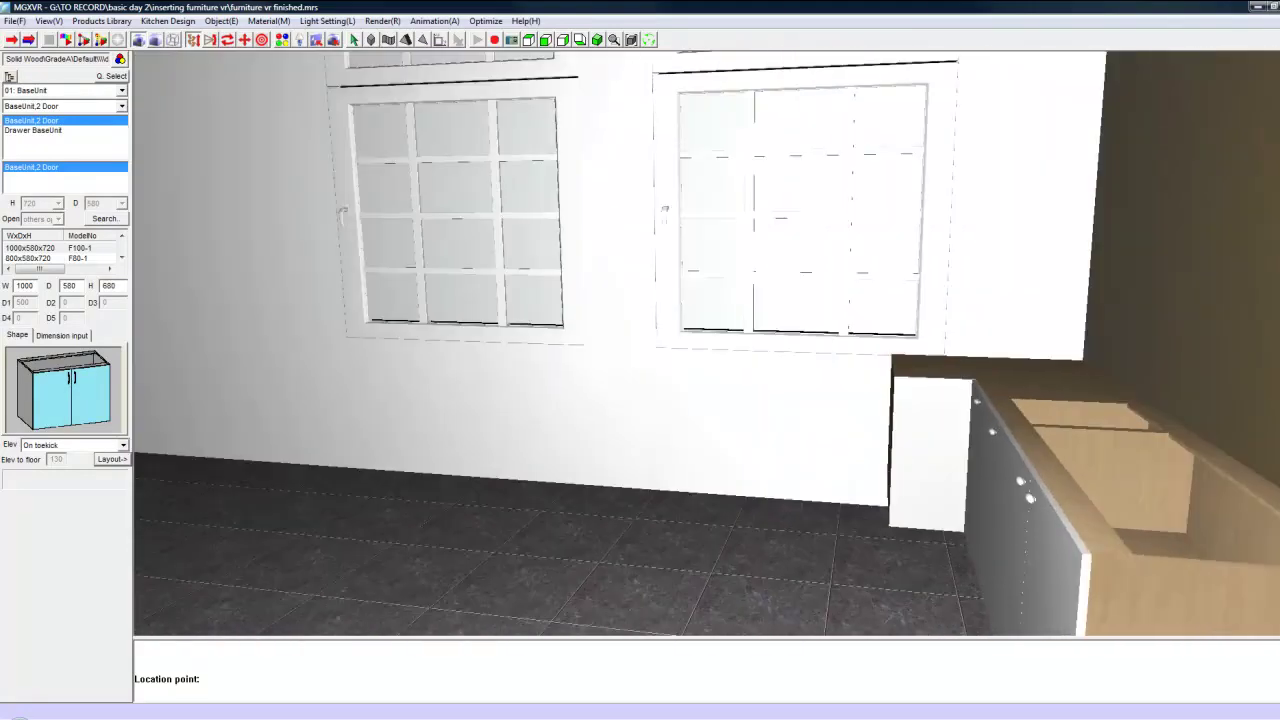
middle_drag(700, 470, 789, 583)
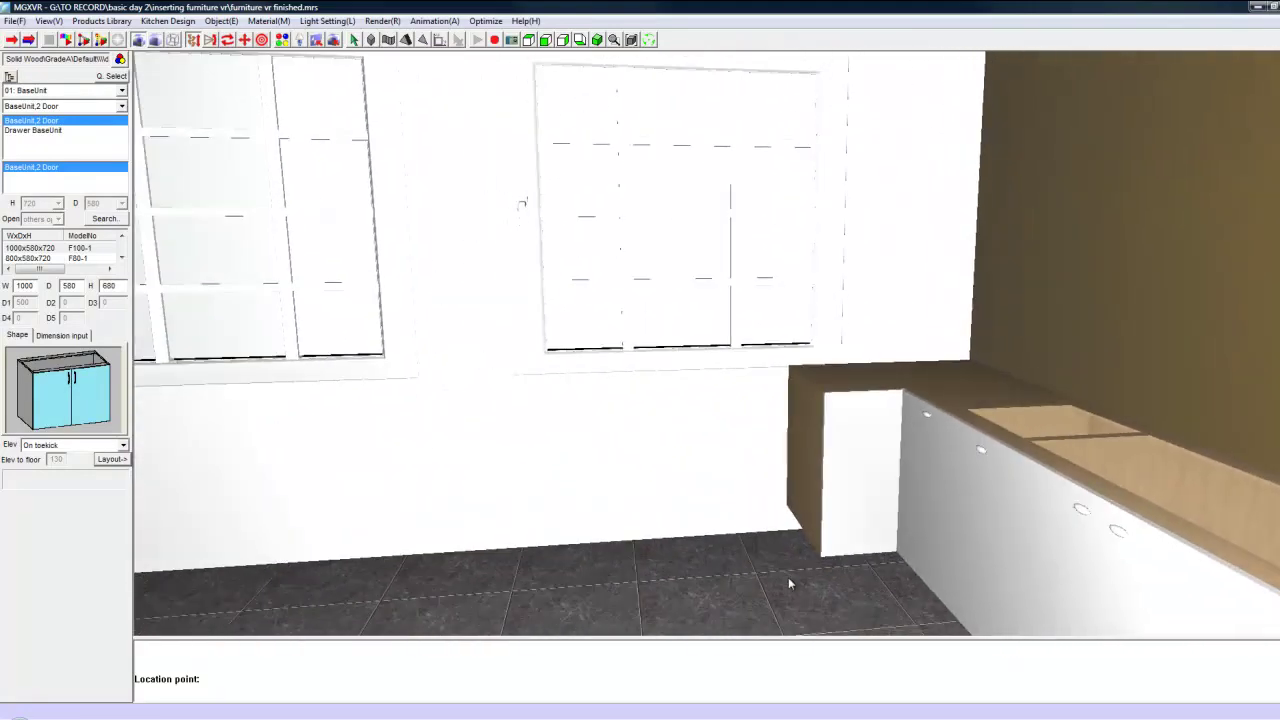
click(121, 91)
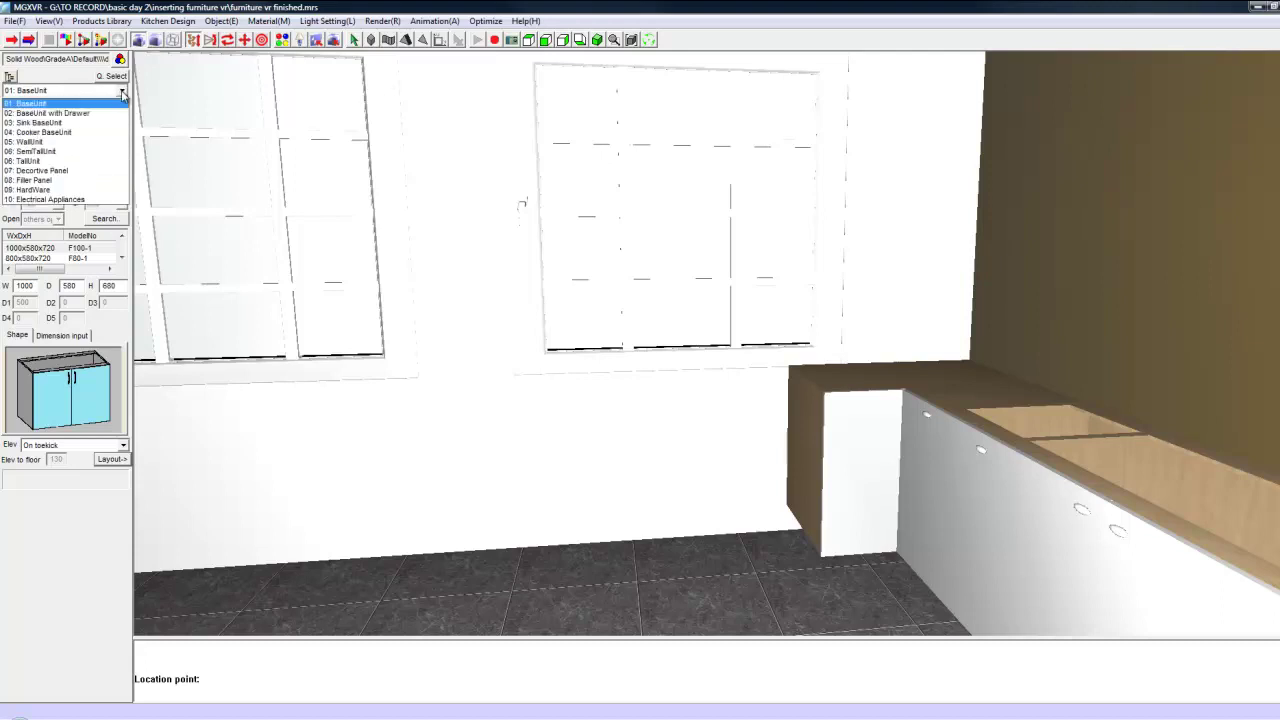
click(82, 122)
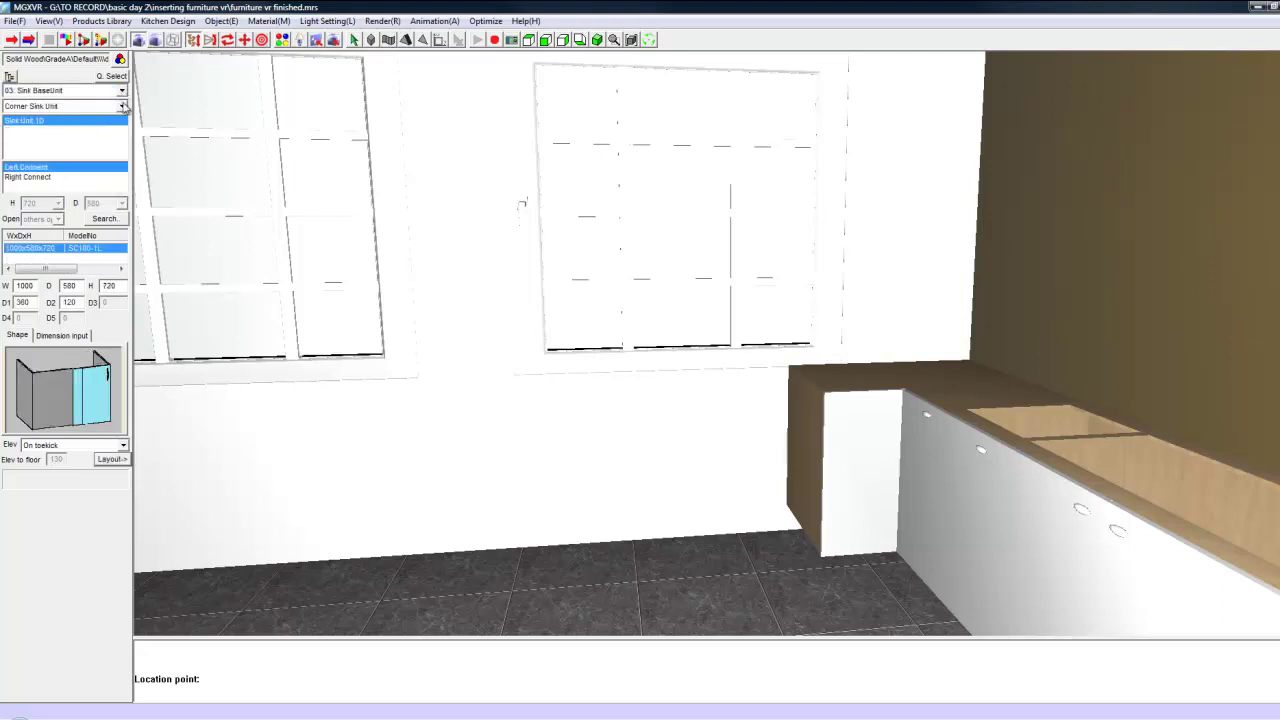
click(122, 106)
click(87, 131)
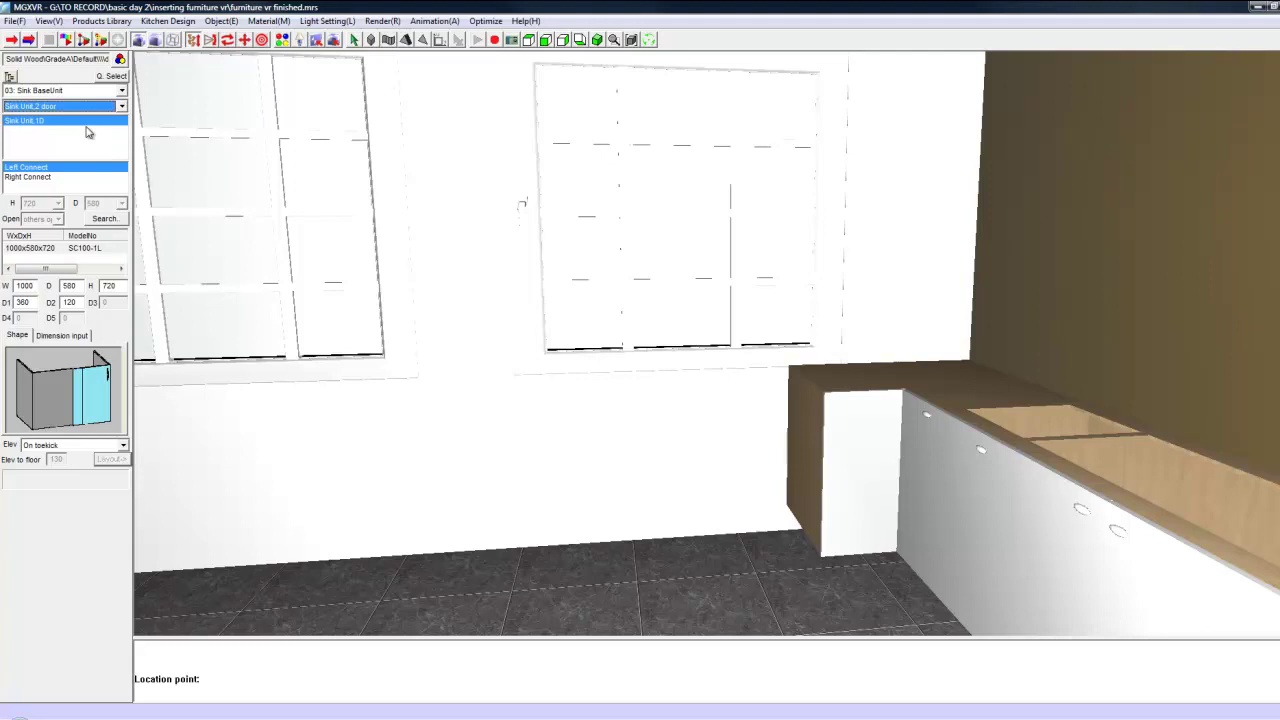
click(116, 287)
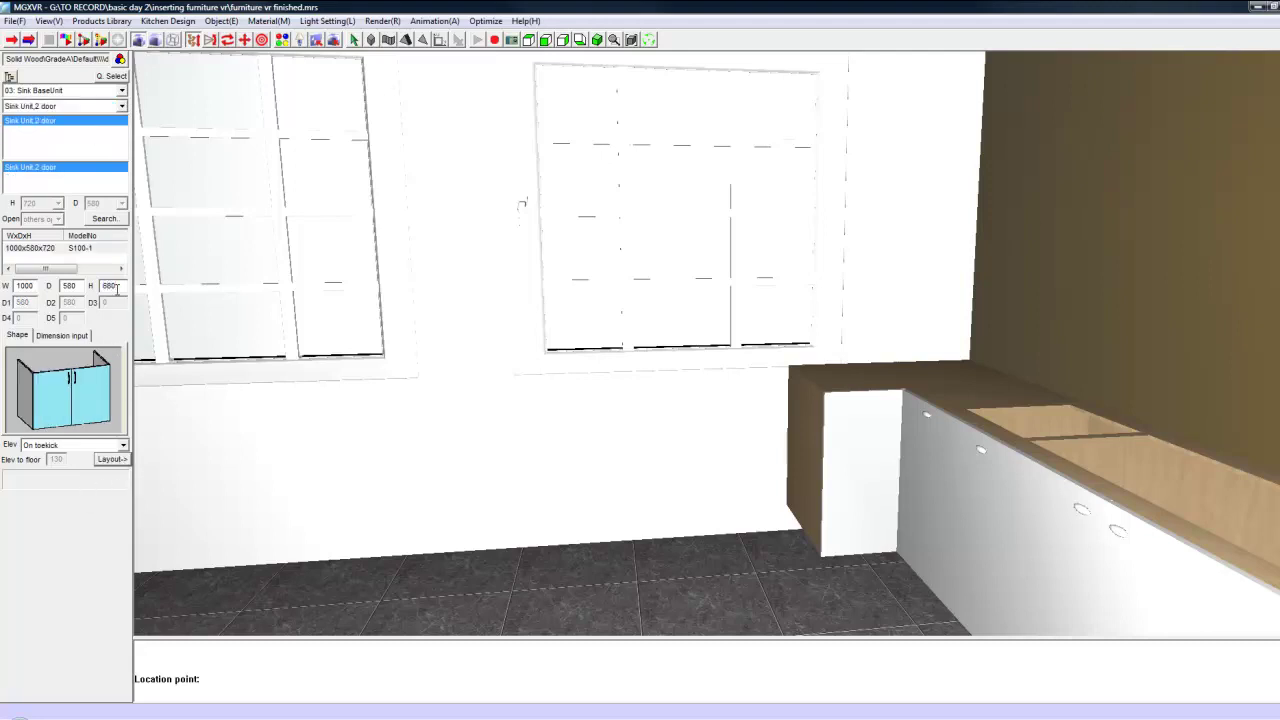
text(680)
click(112, 459)
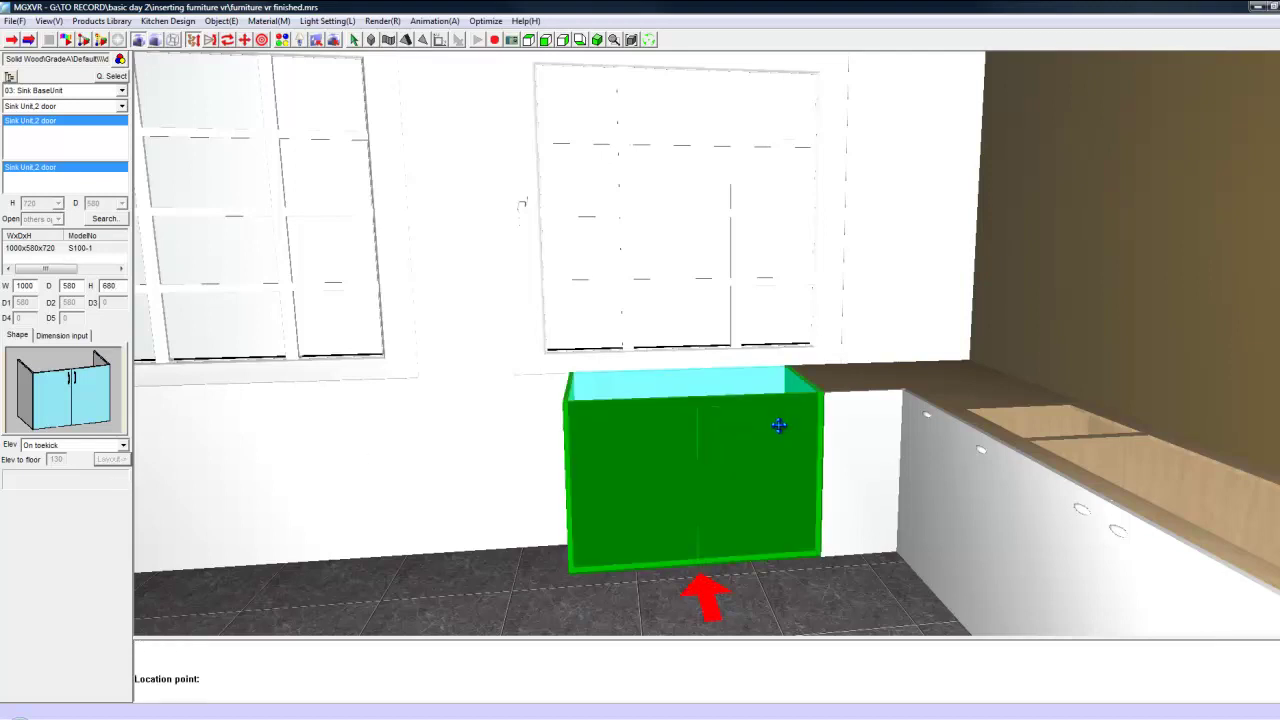
click(627, 420)
Step: Place a left-opening End BaseUnit with layer panels, 300 wide, 580 deep and 680 high, at the free end of the sink unit
middle_drag(617, 417, 603, 446)
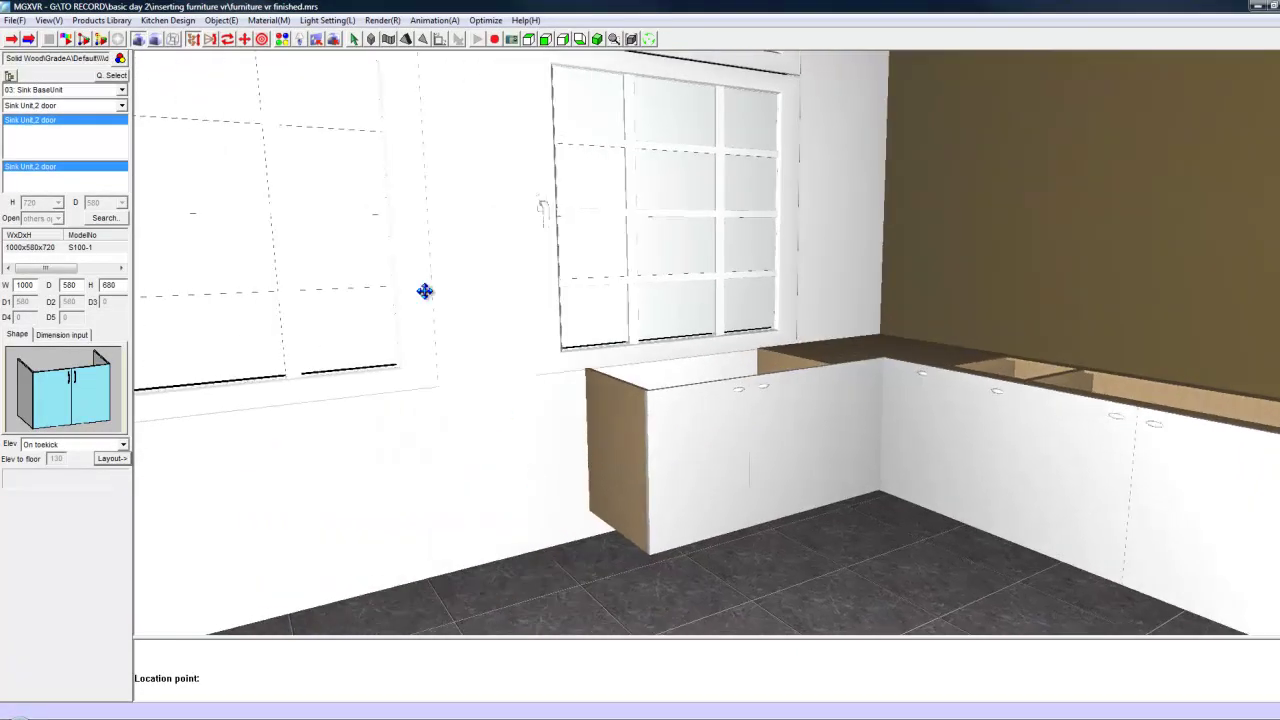
click(122, 90)
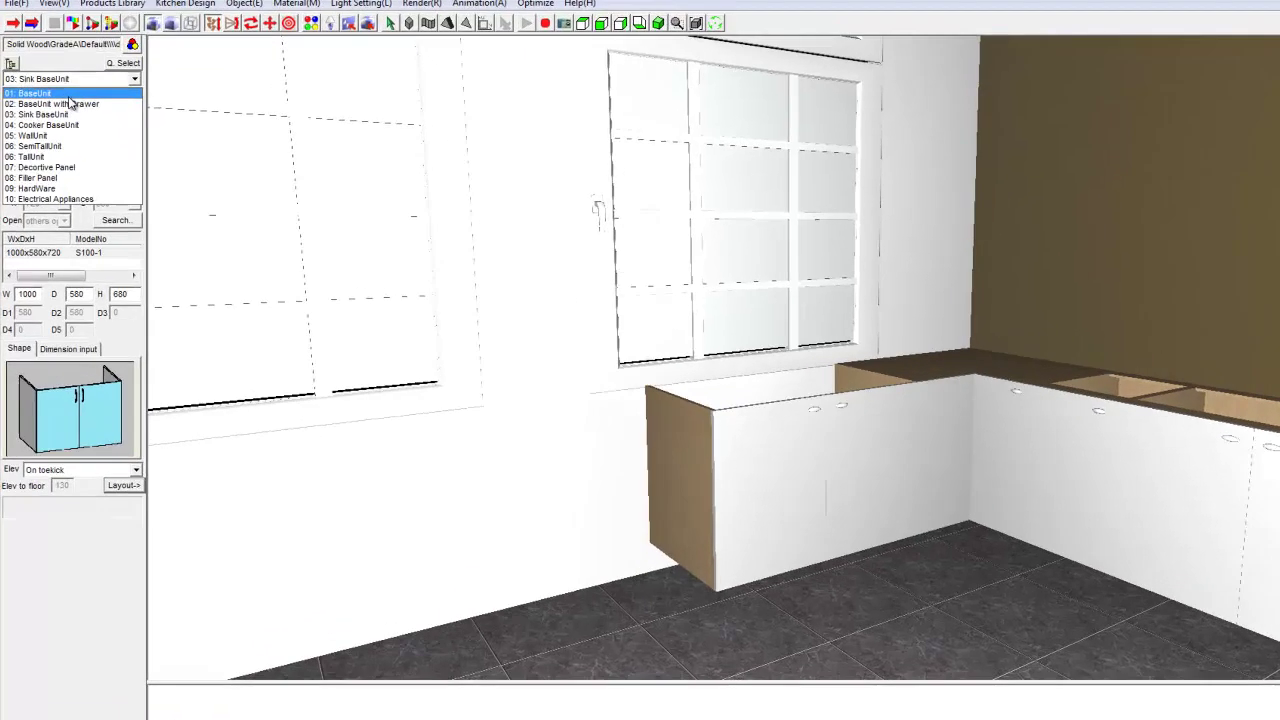
click(70, 94)
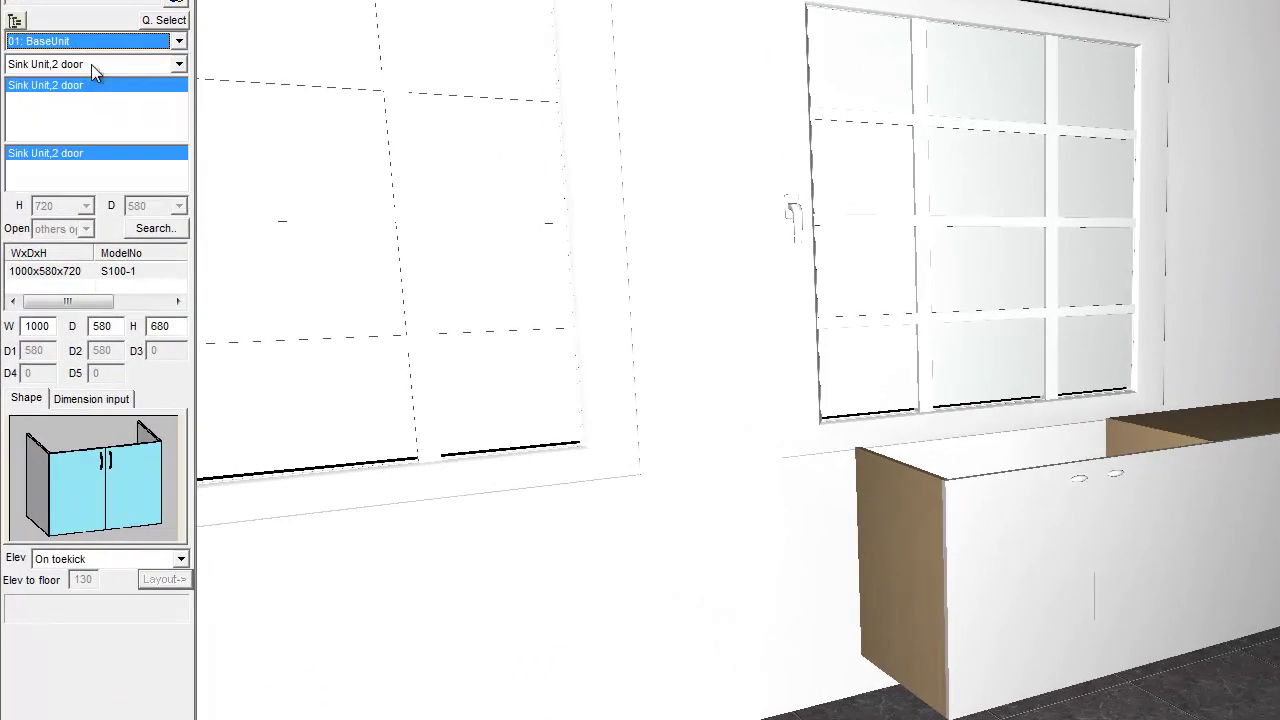
click(179, 65)
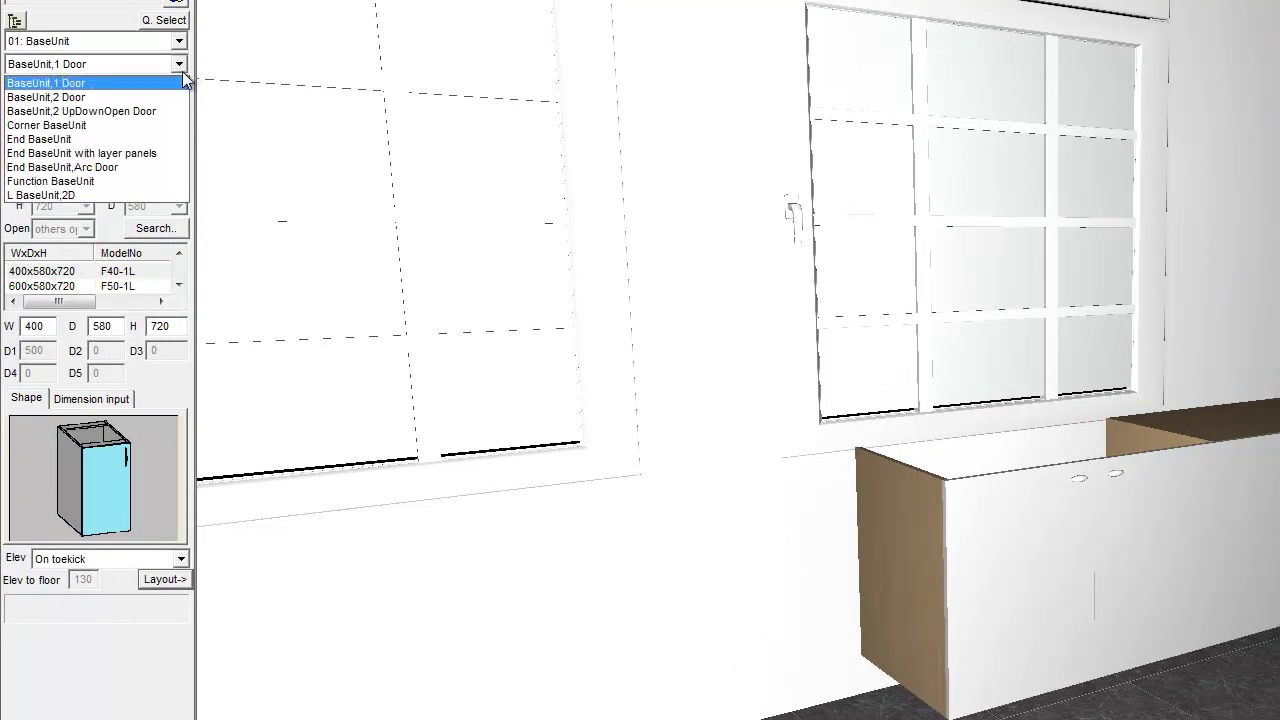
click(124, 153)
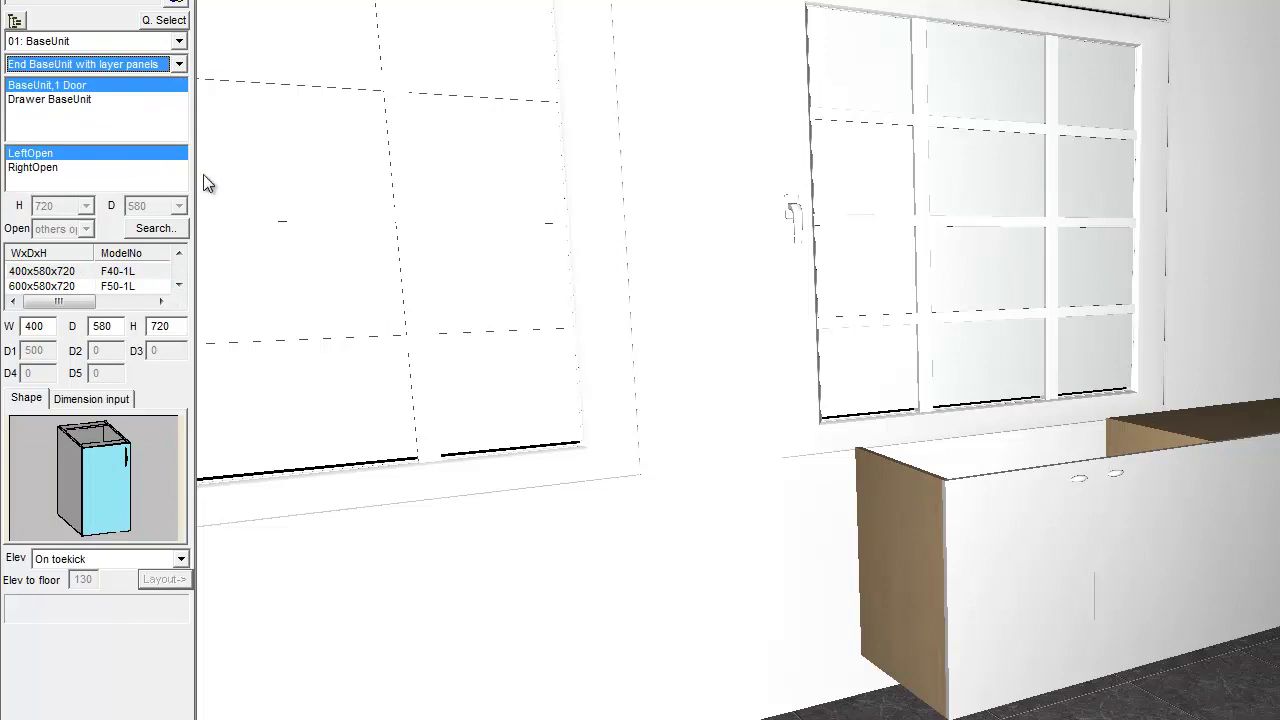
click(165, 154)
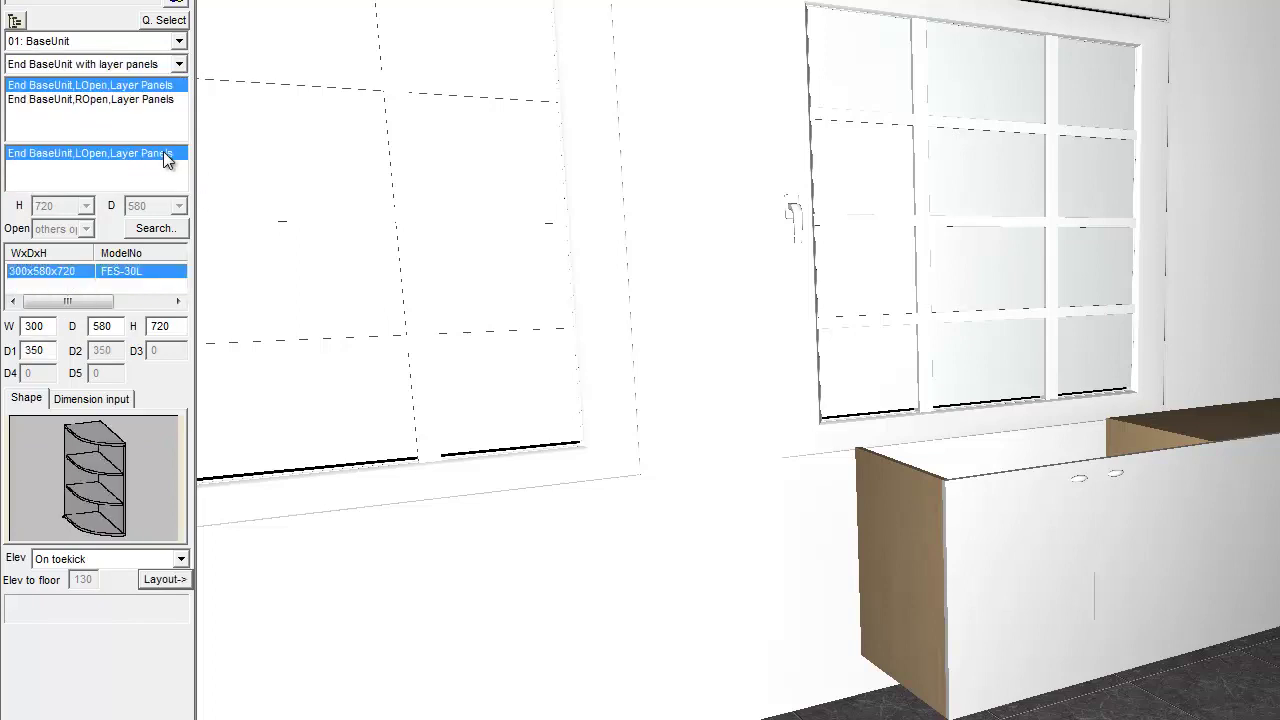
double_click(166, 320)
text(680)
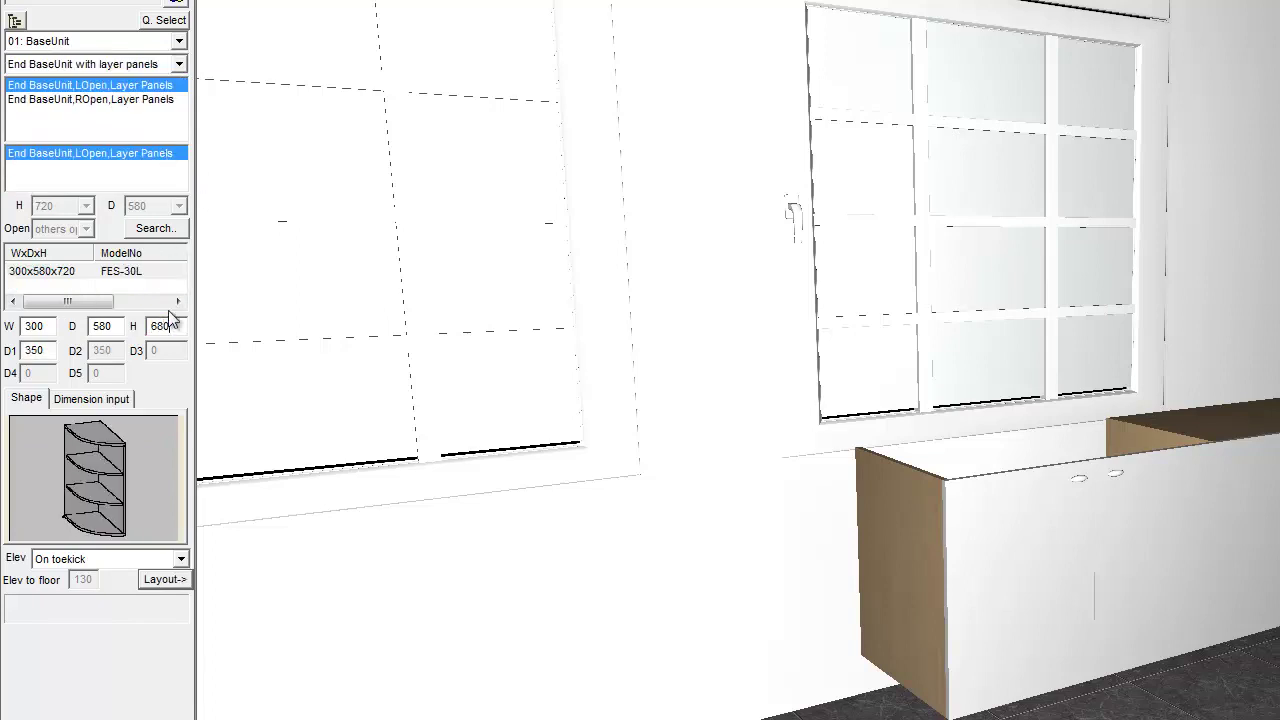
click(165, 579)
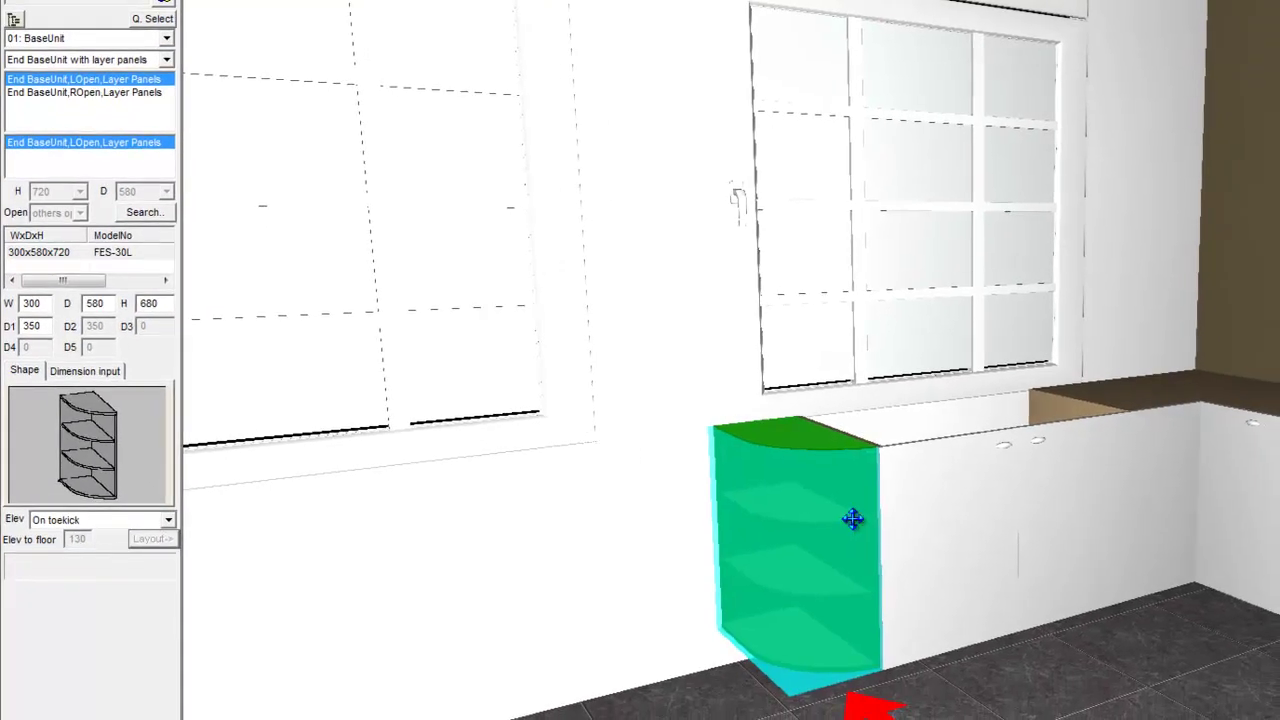
click(1249, 522)
Step: Create a plinth under the base units and a worktop on top of them
middle_drag(1249, 522, 949, 593)
drag(949, 593, 757, 643)
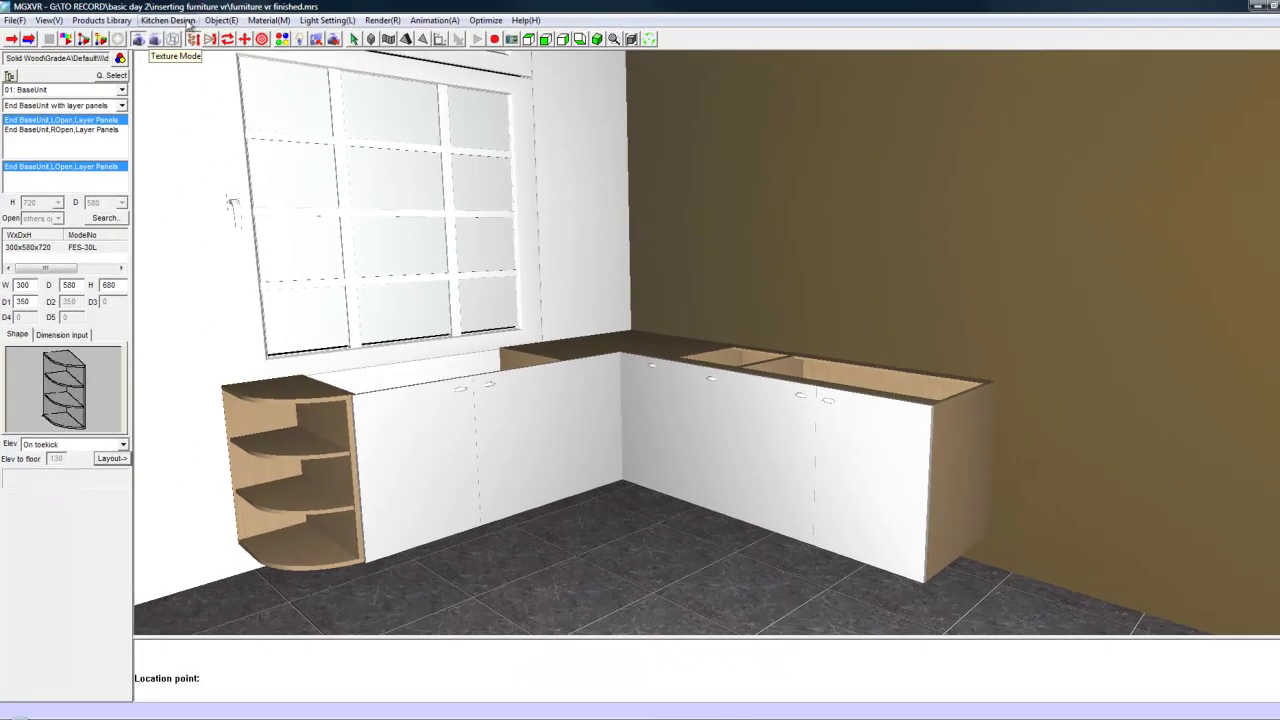
click(168, 20)
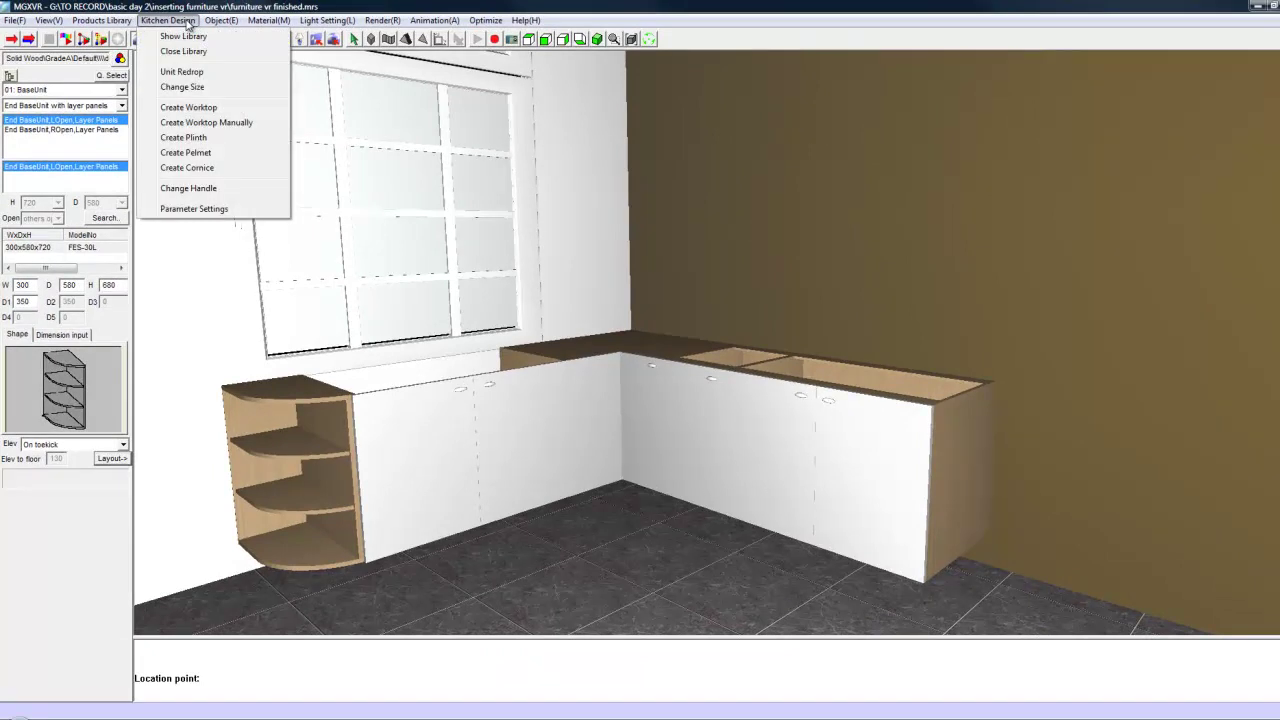
click(184, 137)
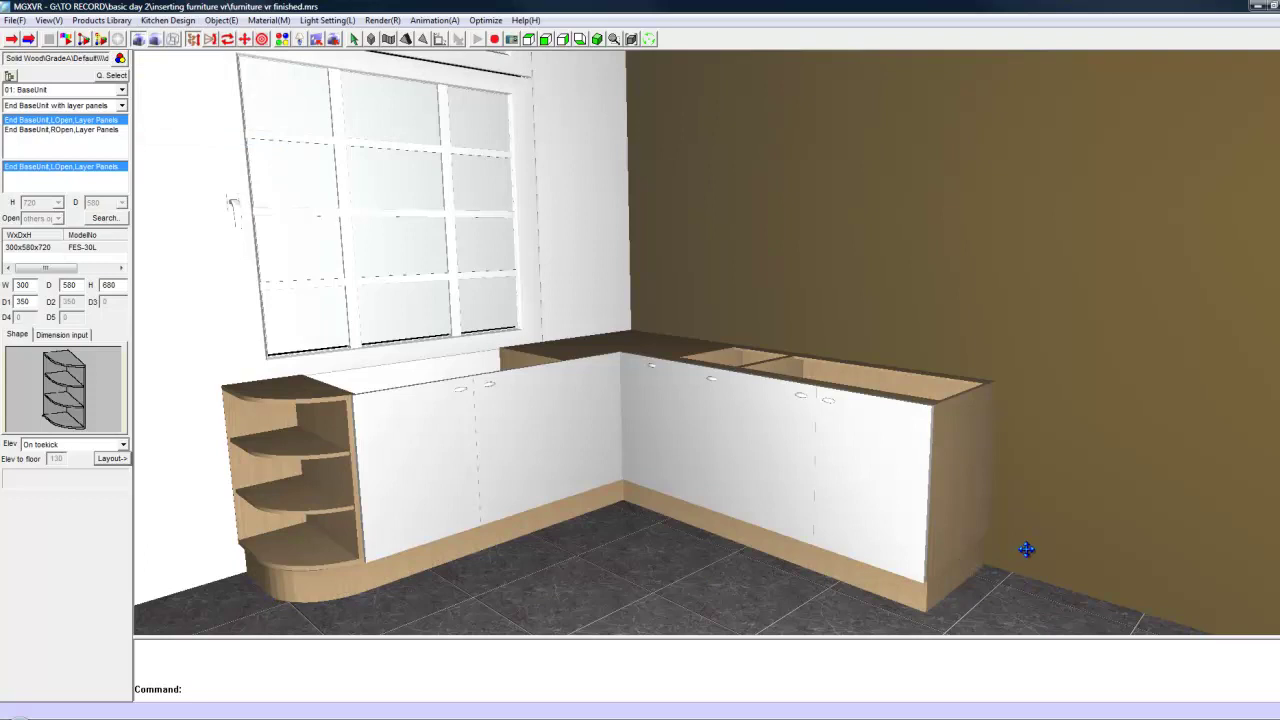
click(160, 20)
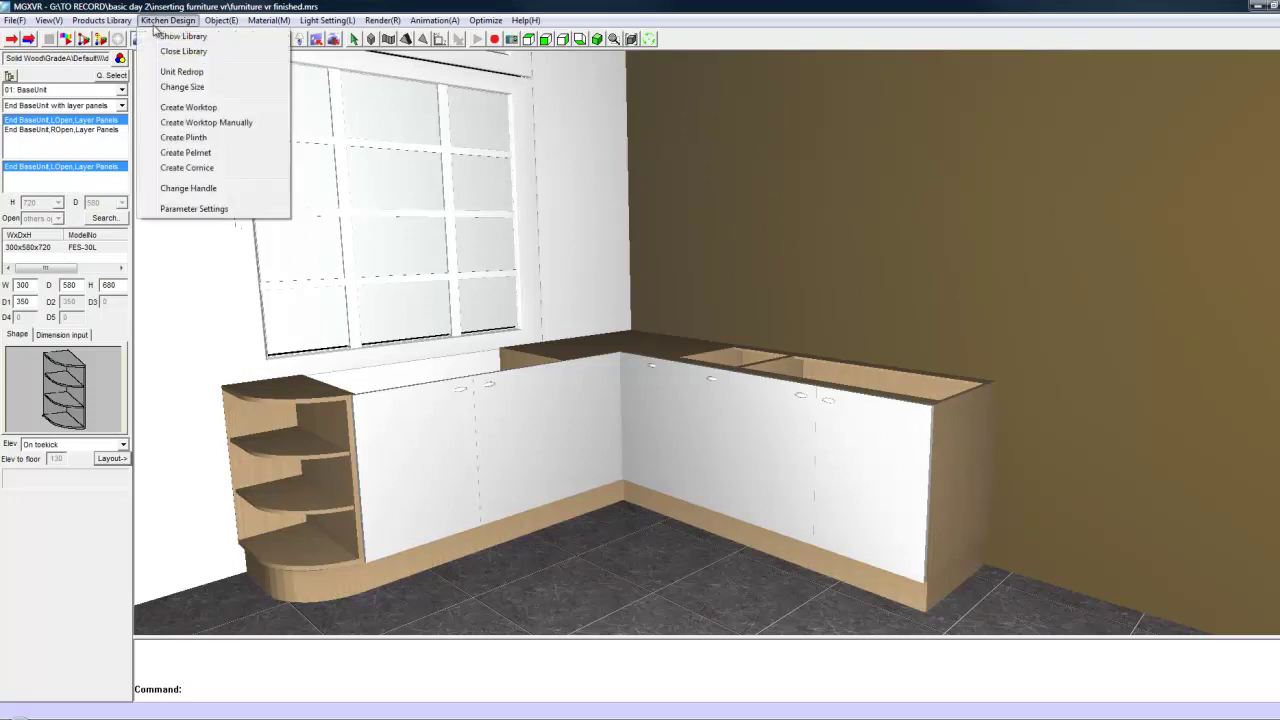
click(195, 108)
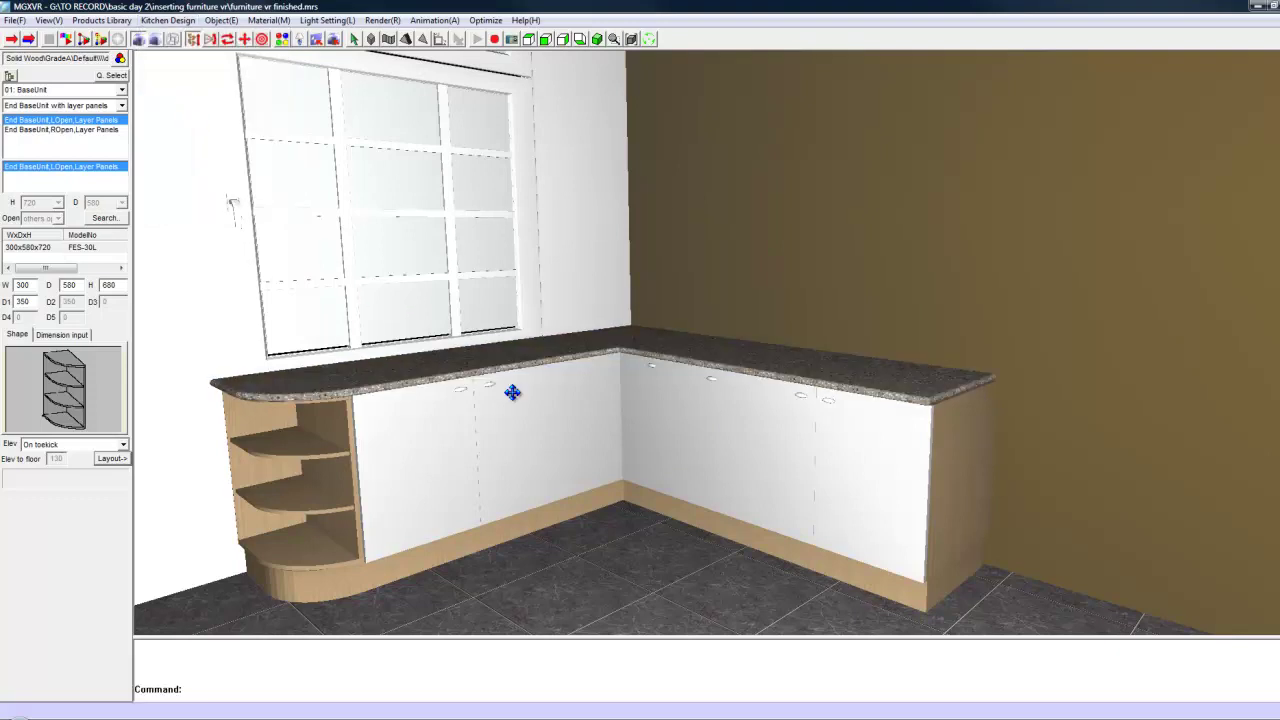
Step: Examine the kitchen parameter settings for handles, worktop, lines and other options
drag(935, 398, 740, 379)
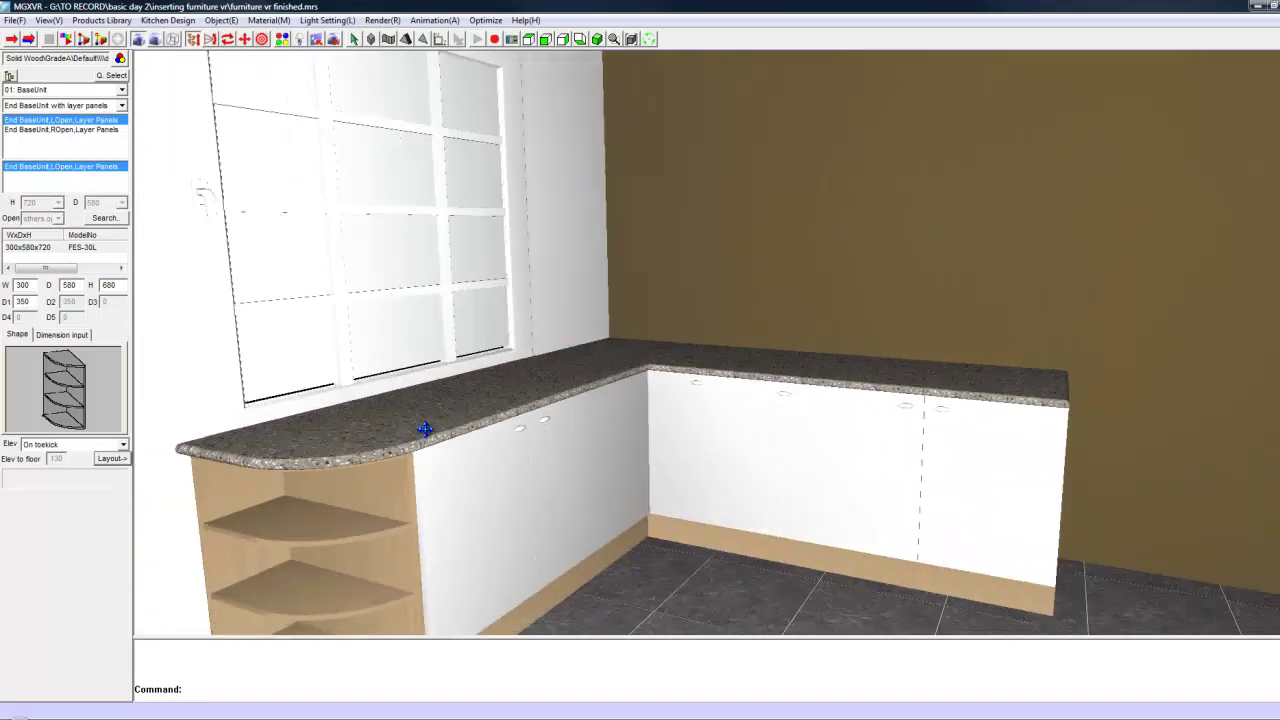
click(172, 18)
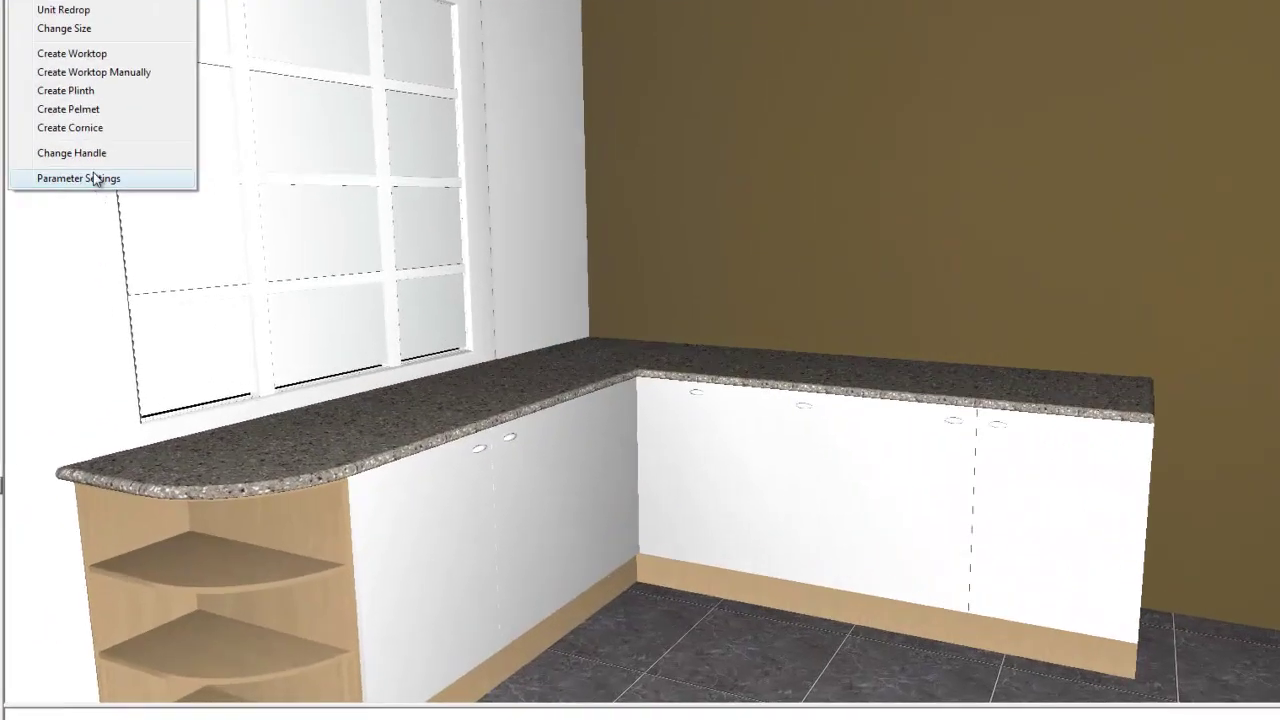
click(185, 209)
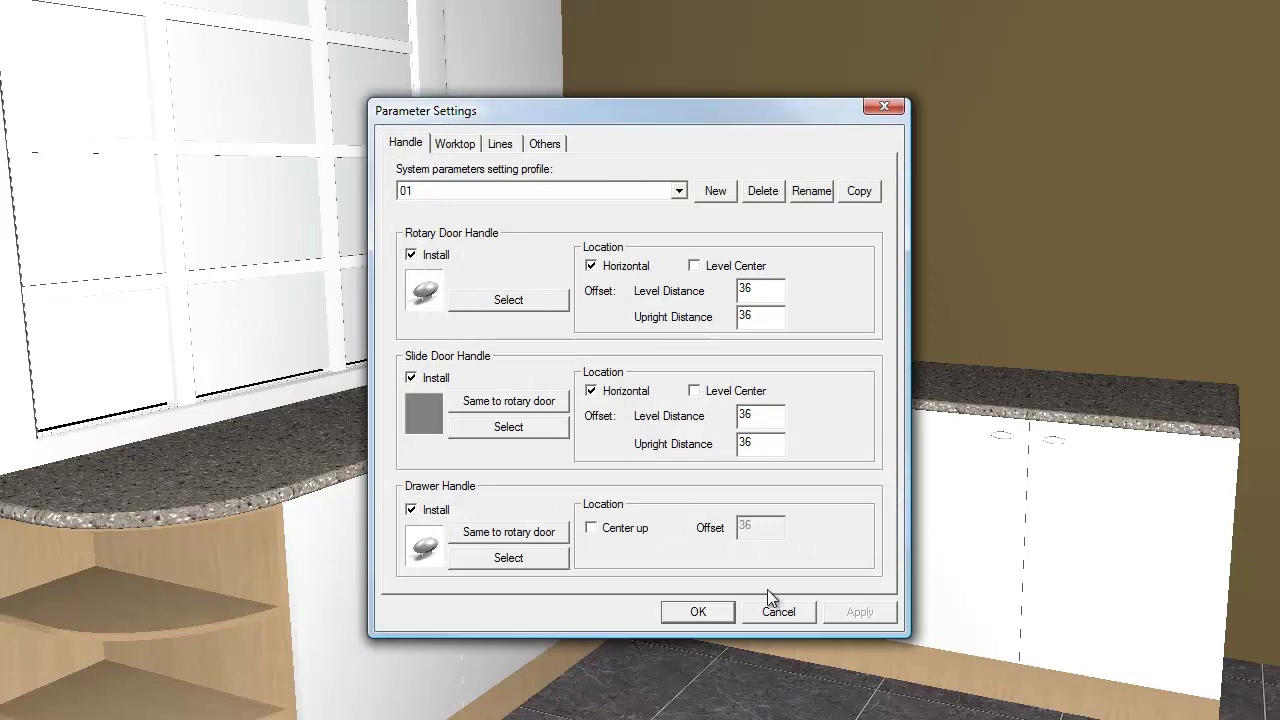
click(705, 611)
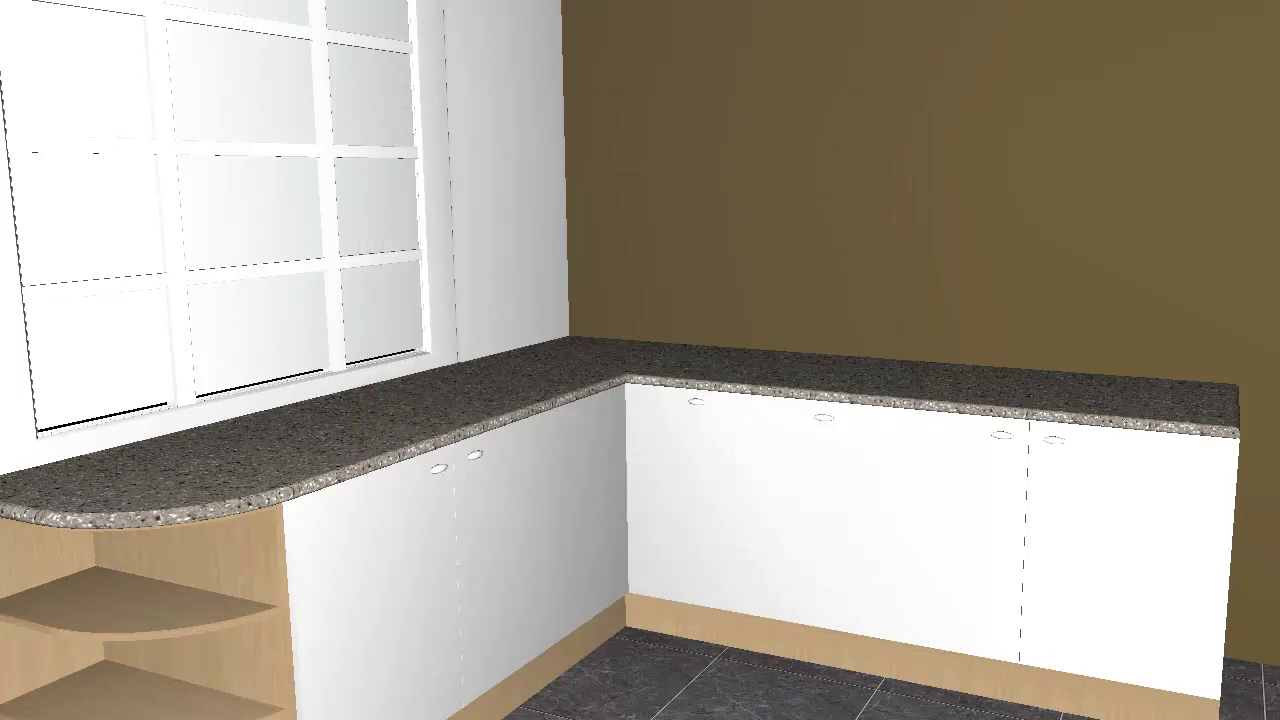
click(8, 152)
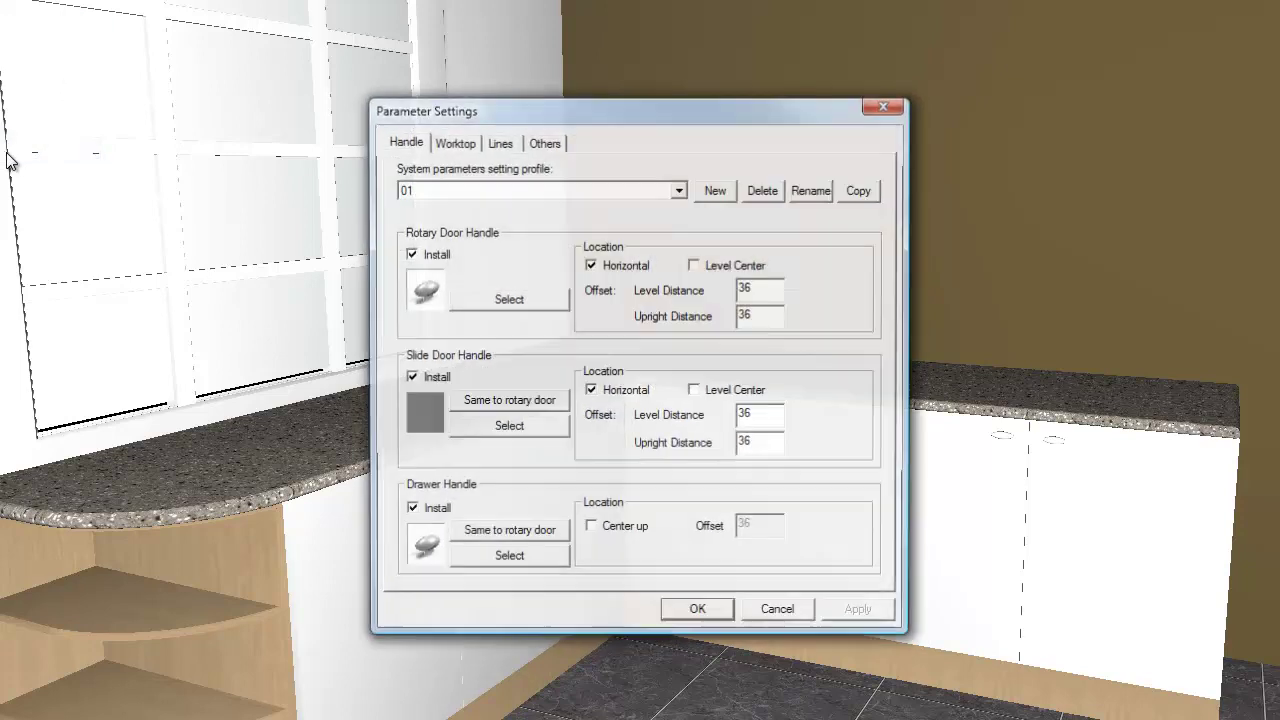
click(455, 143)
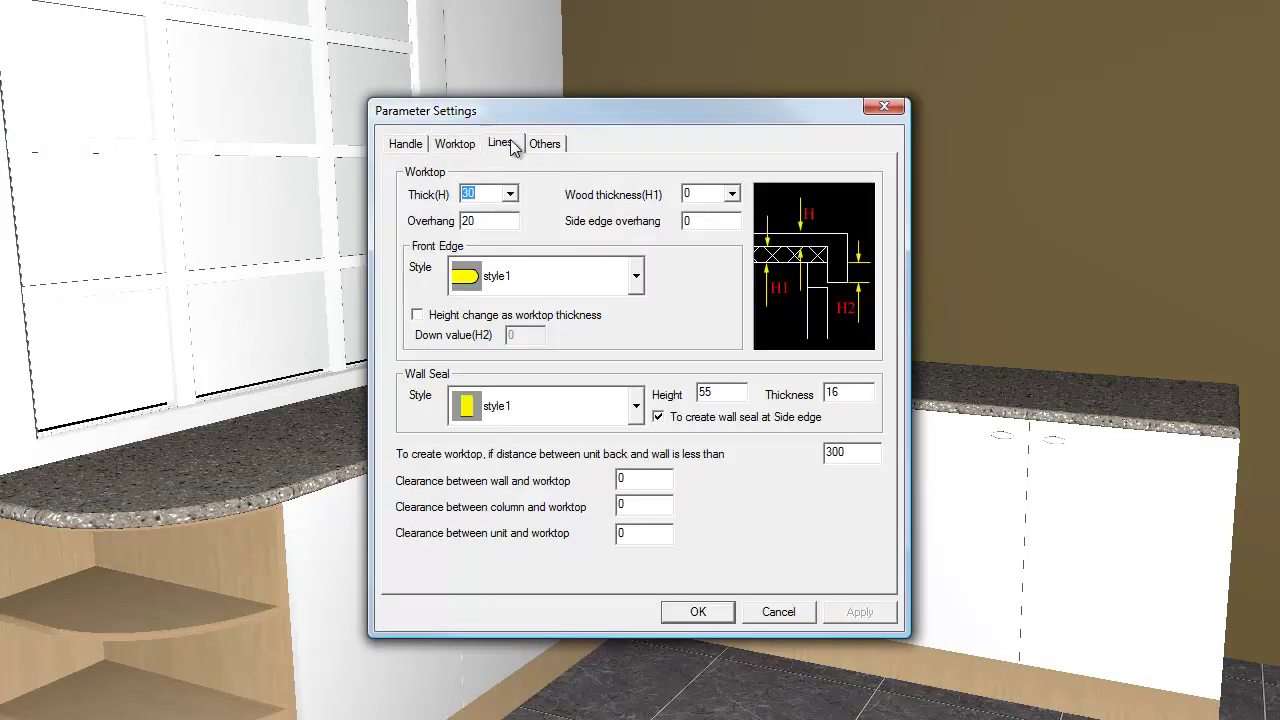
click(512, 146)
click(541, 148)
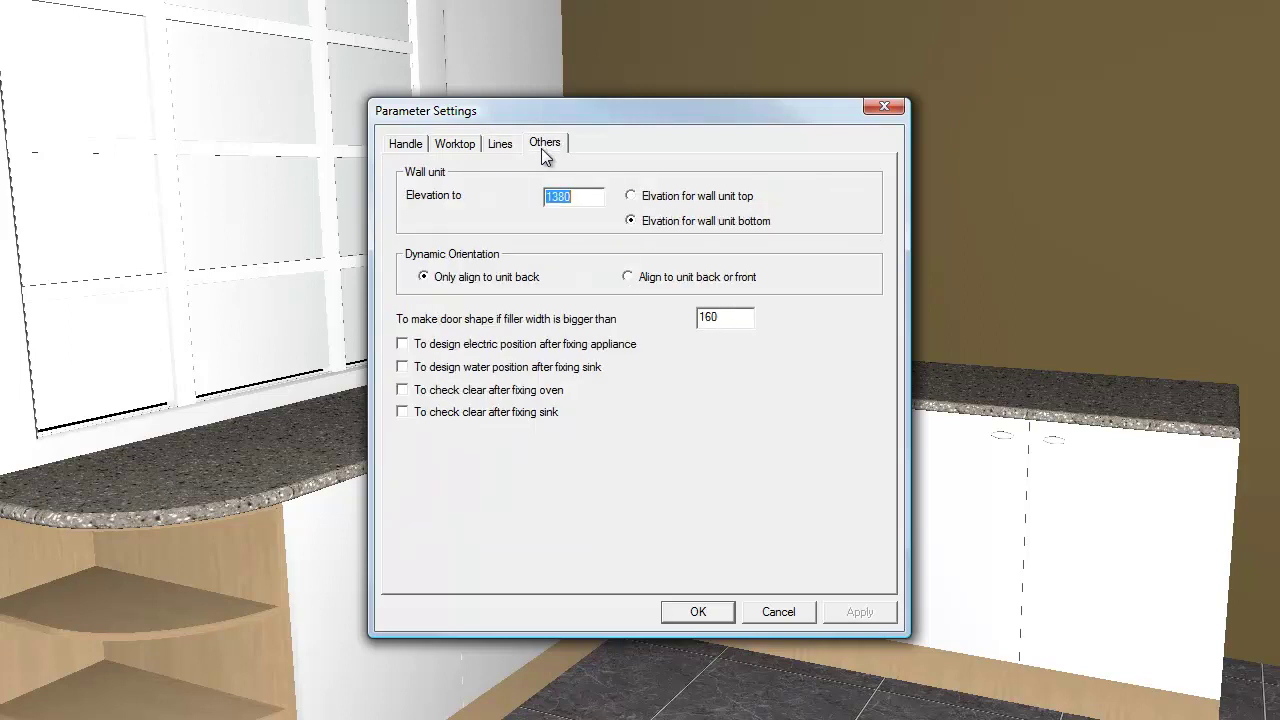
click(459, 149)
click(392, 146)
click(487, 145)
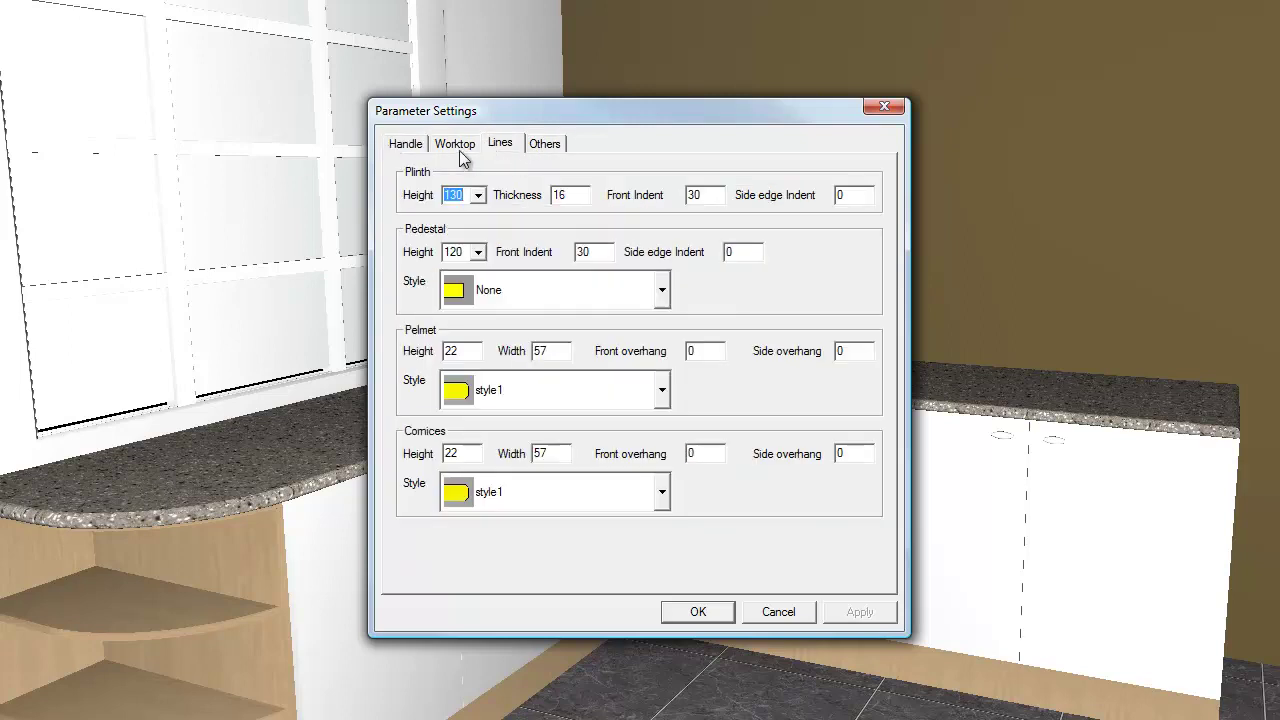
click(459, 148)
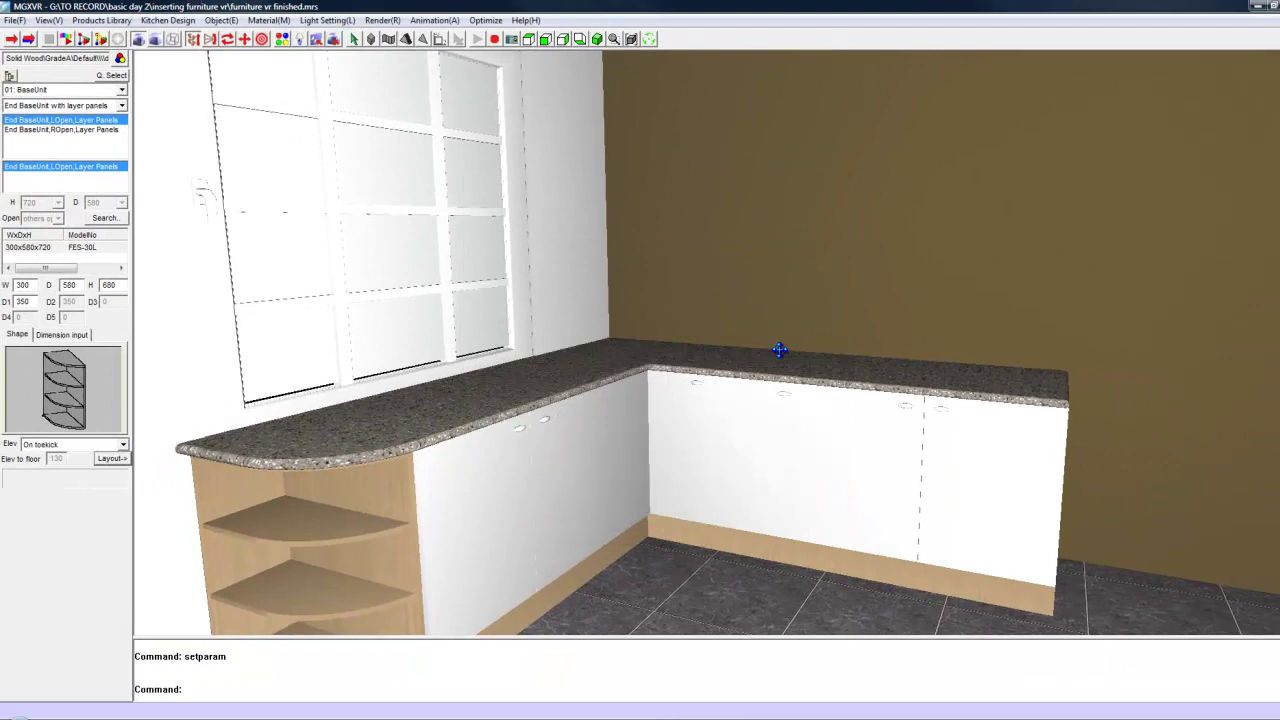
Step: Place an L WallUnit,2D, 650 wide, 650 deep and 900 high, in the room corner at elevation 1380
drag(779, 350, 633, 216)
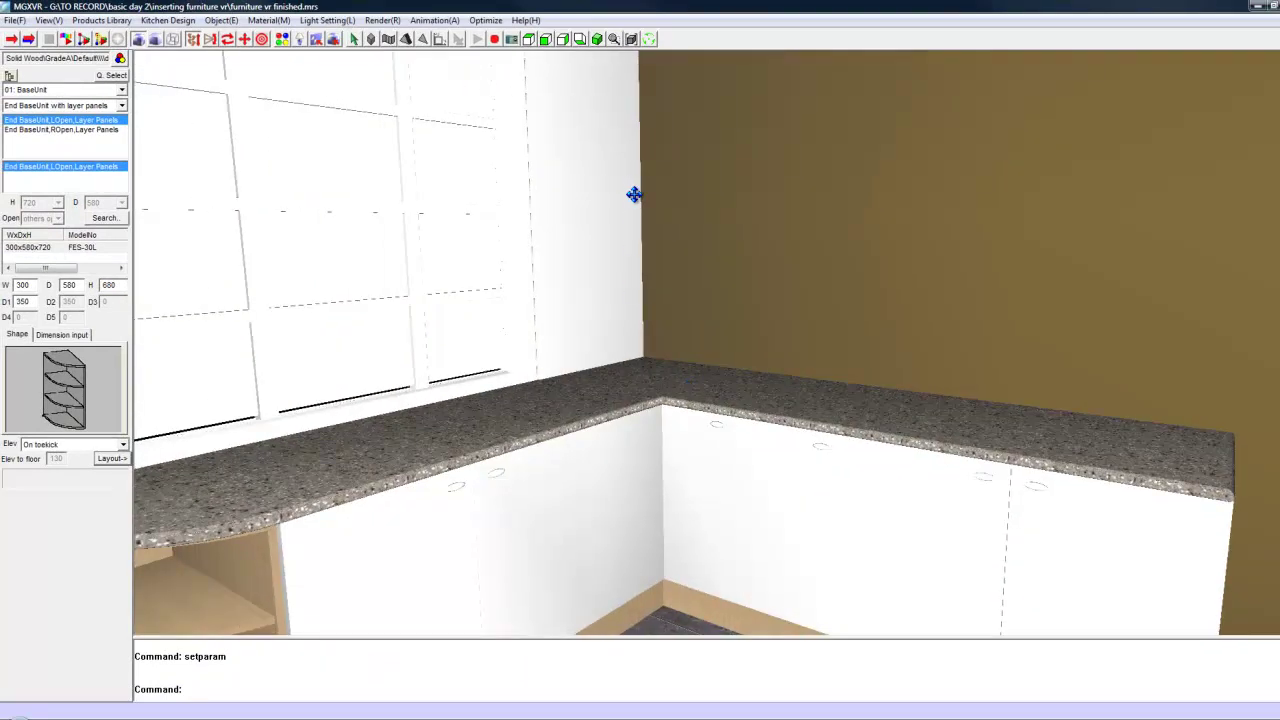
click(210, 39)
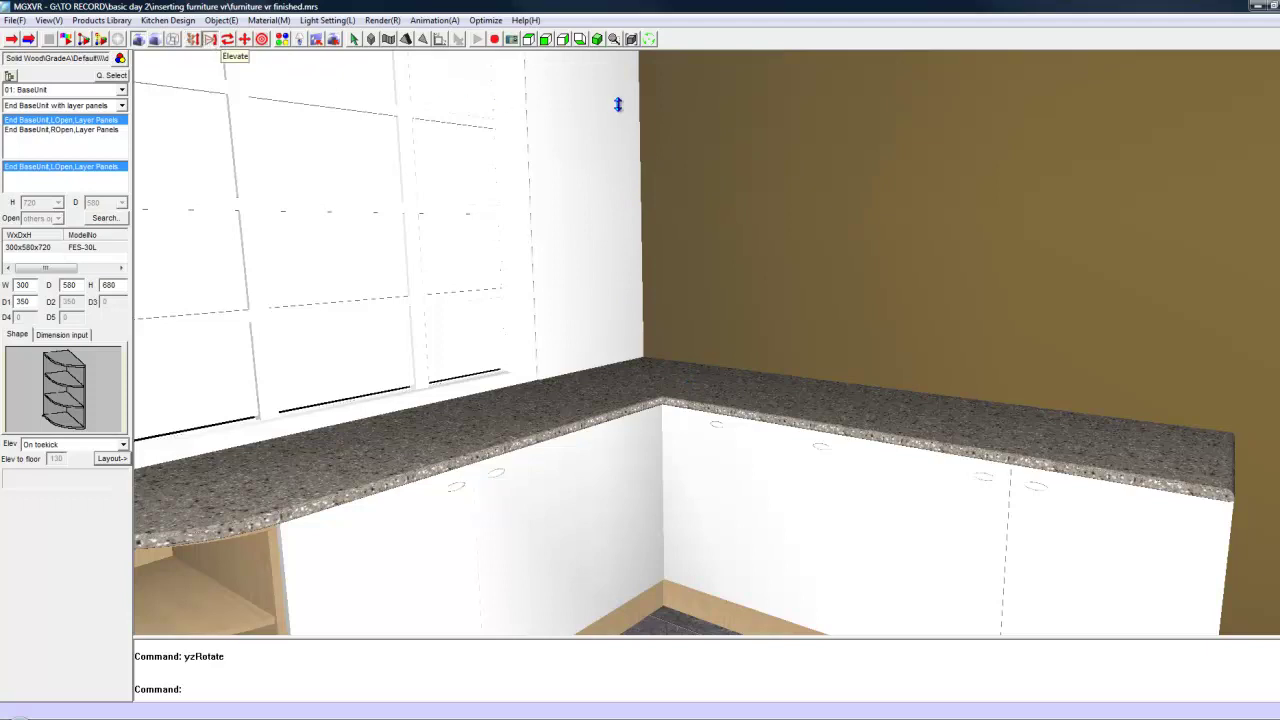
drag(618, 104, 632, 125)
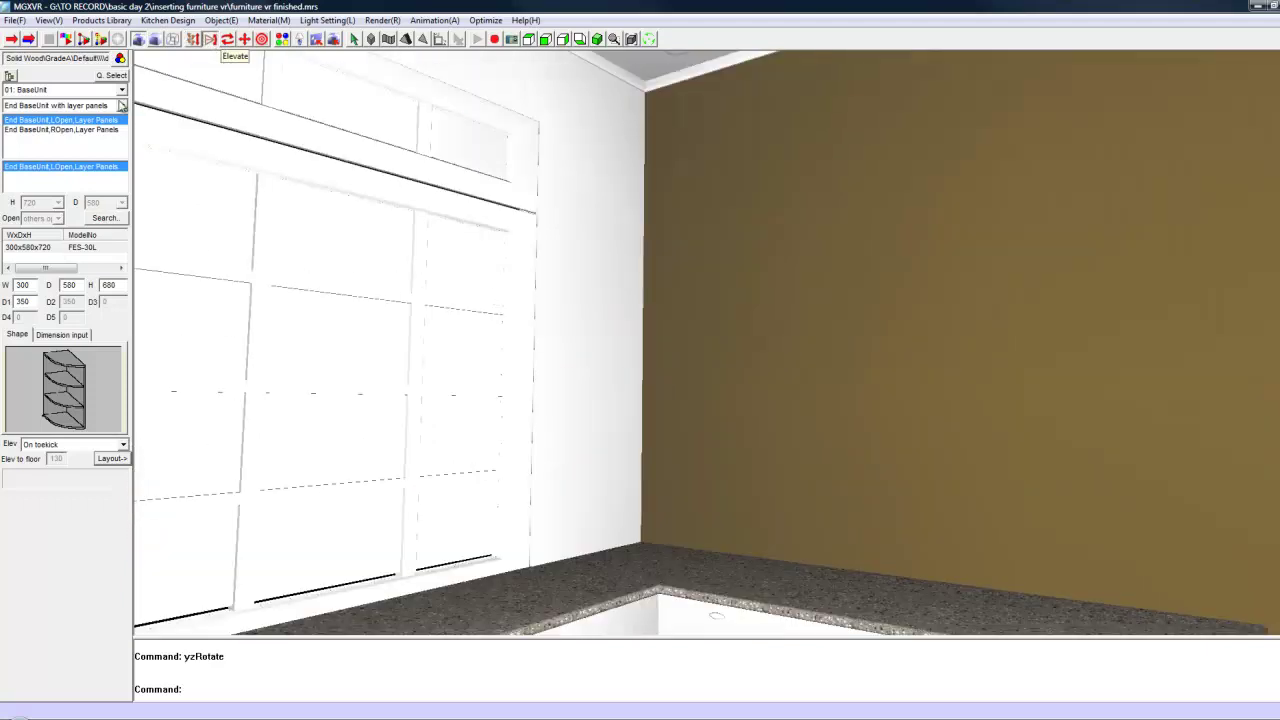
click(121, 89)
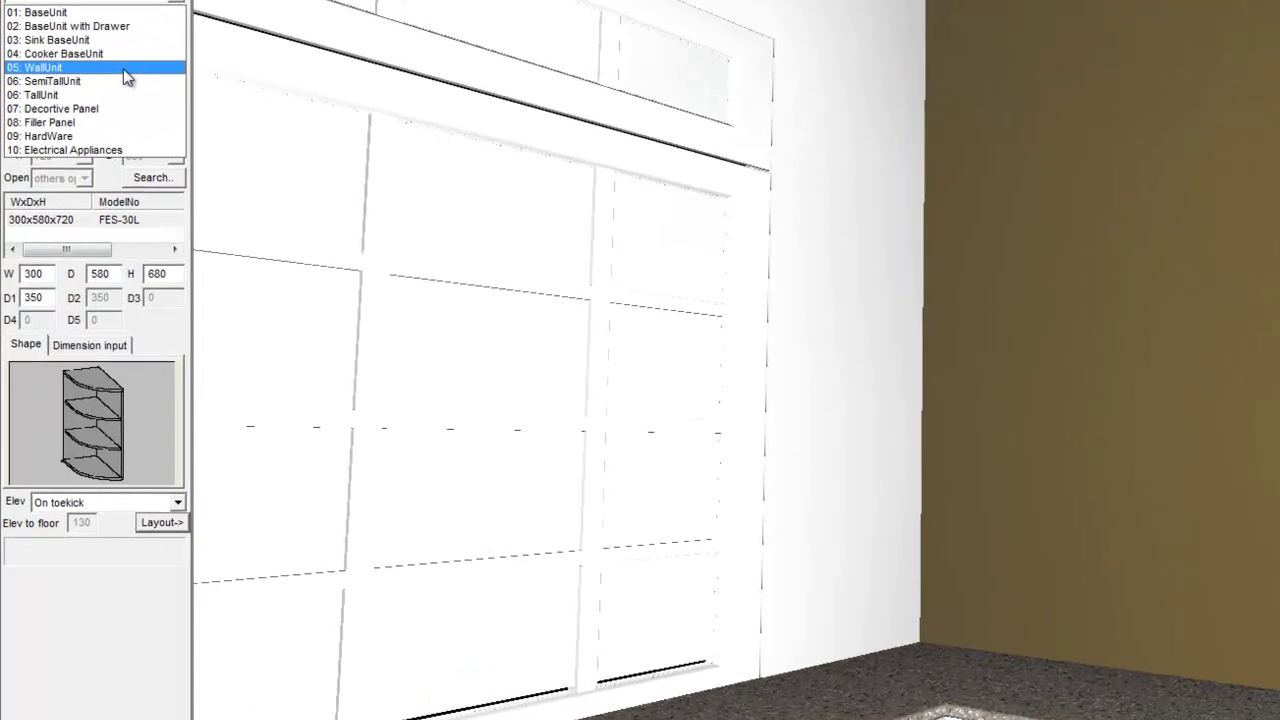
click(125, 65)
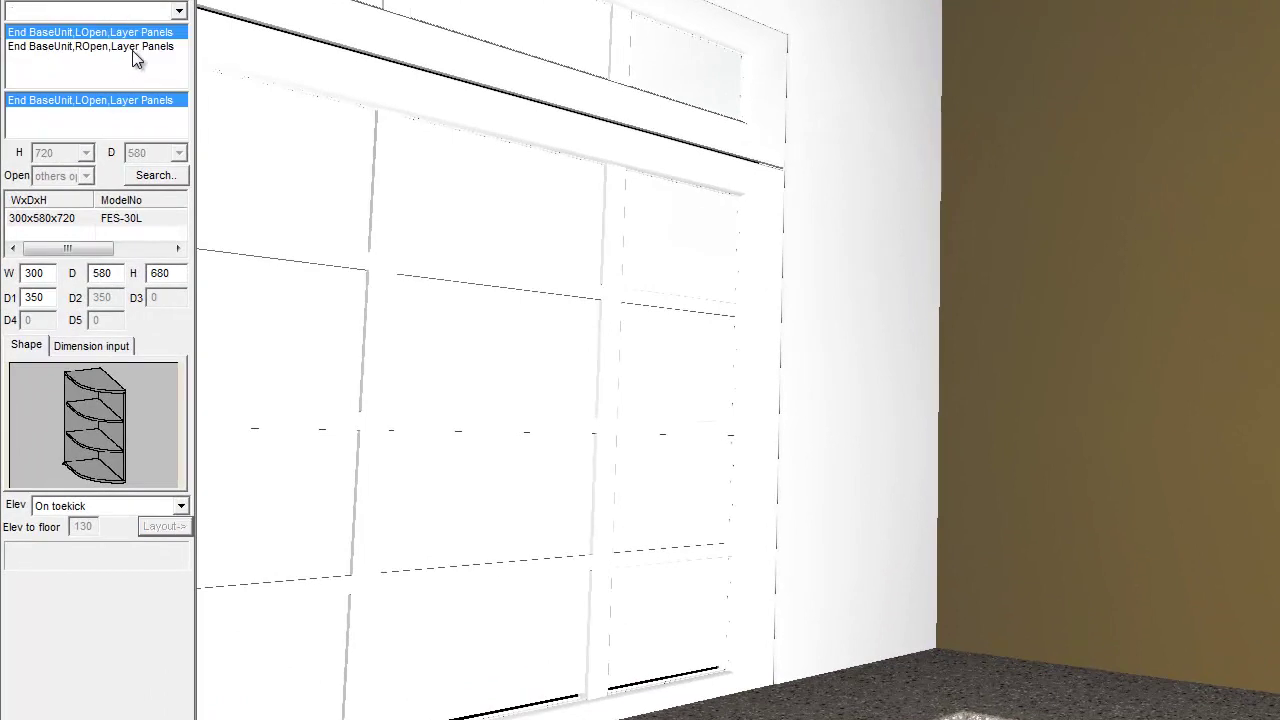
click(181, 12)
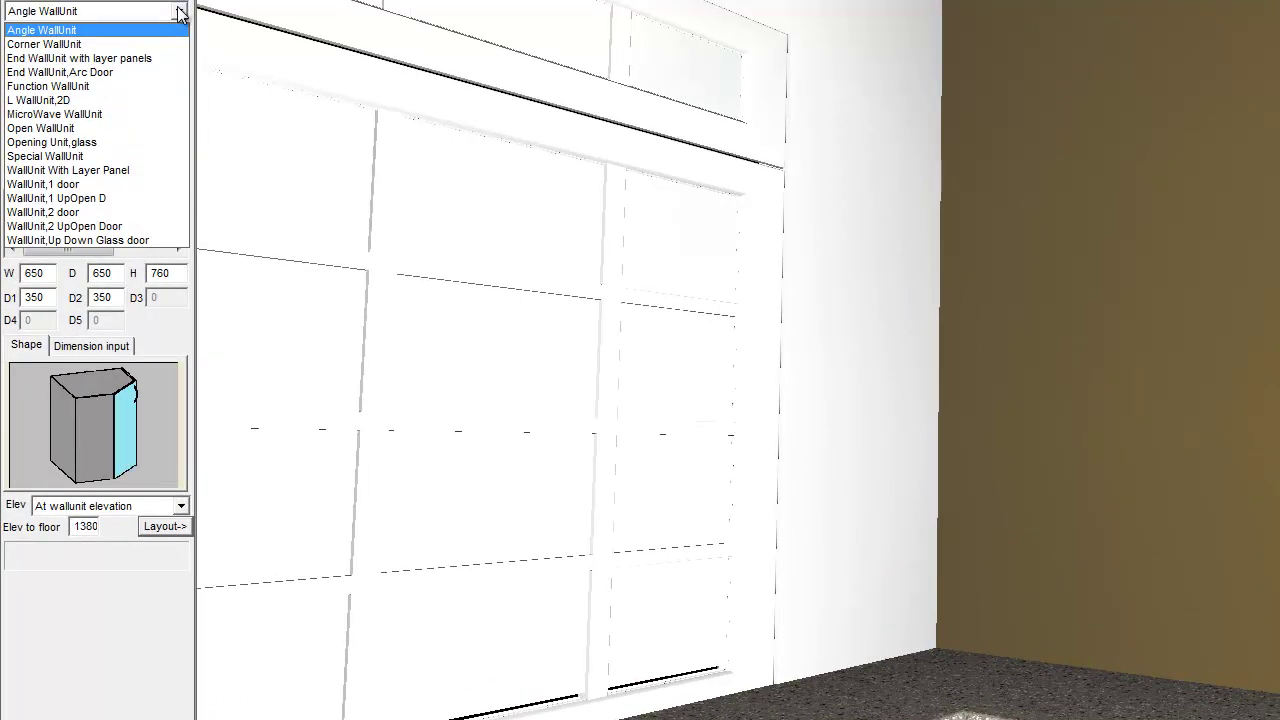
click(88, 102)
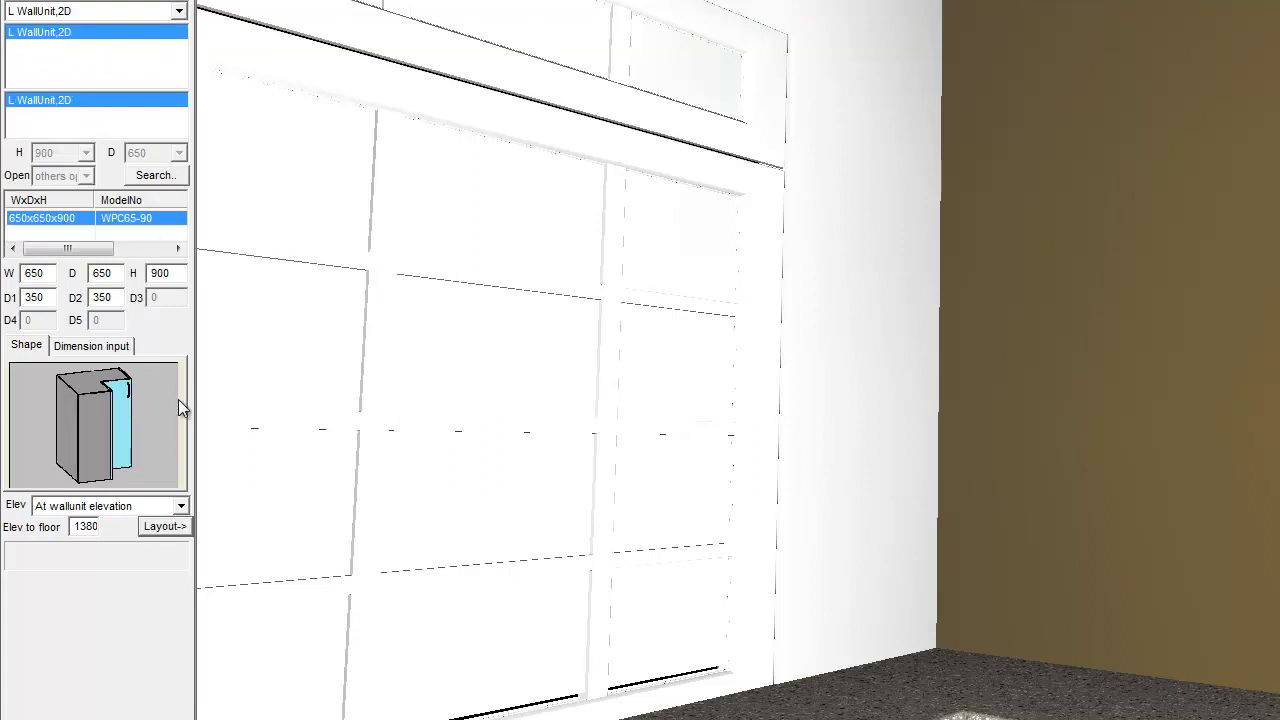
click(176, 533)
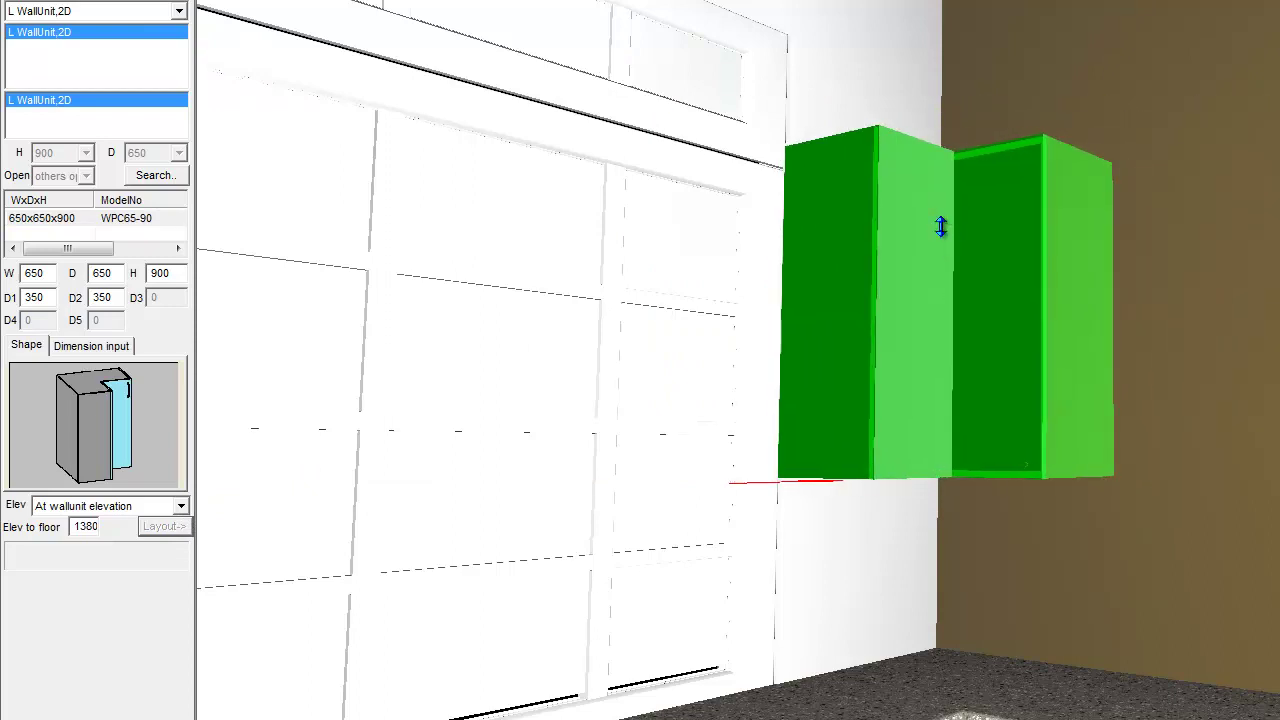
click(941, 226)
Step: Place a left-opening WallUnit,1 door, 300 wide, 350 deep and 900 high, beside the corner wall unit on the brown wall
drag(1056, 248, 826, 183)
click(223, 13)
drag(1139, 296, 869, 395)
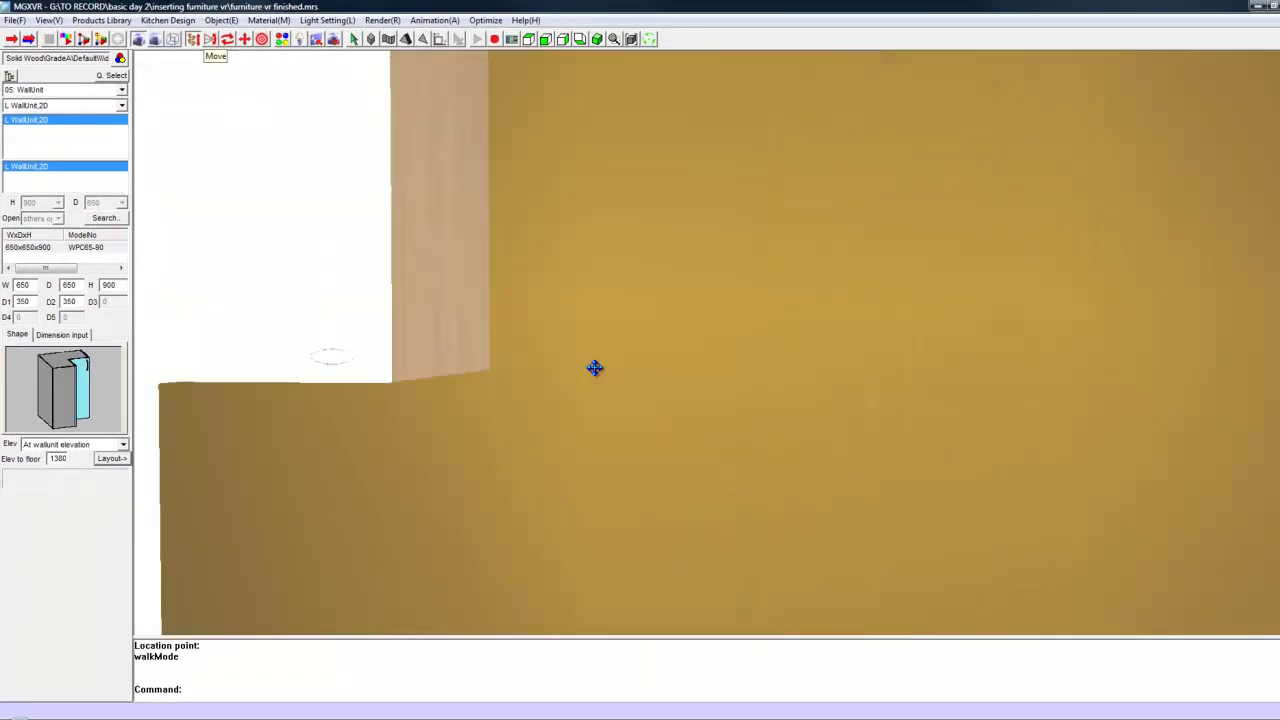
scroll(595, 368, down, 5)
click(740, 411)
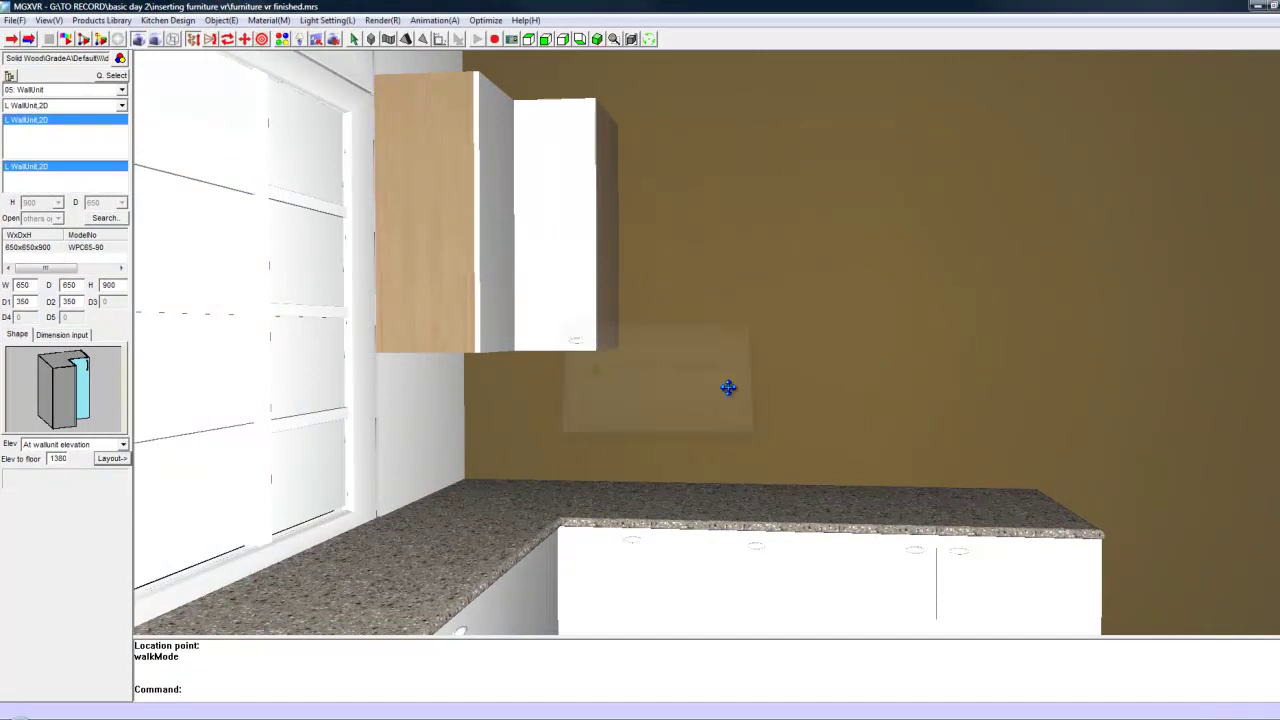
scroll(740, 380, up, 5)
scroll(740, 309, down, 5)
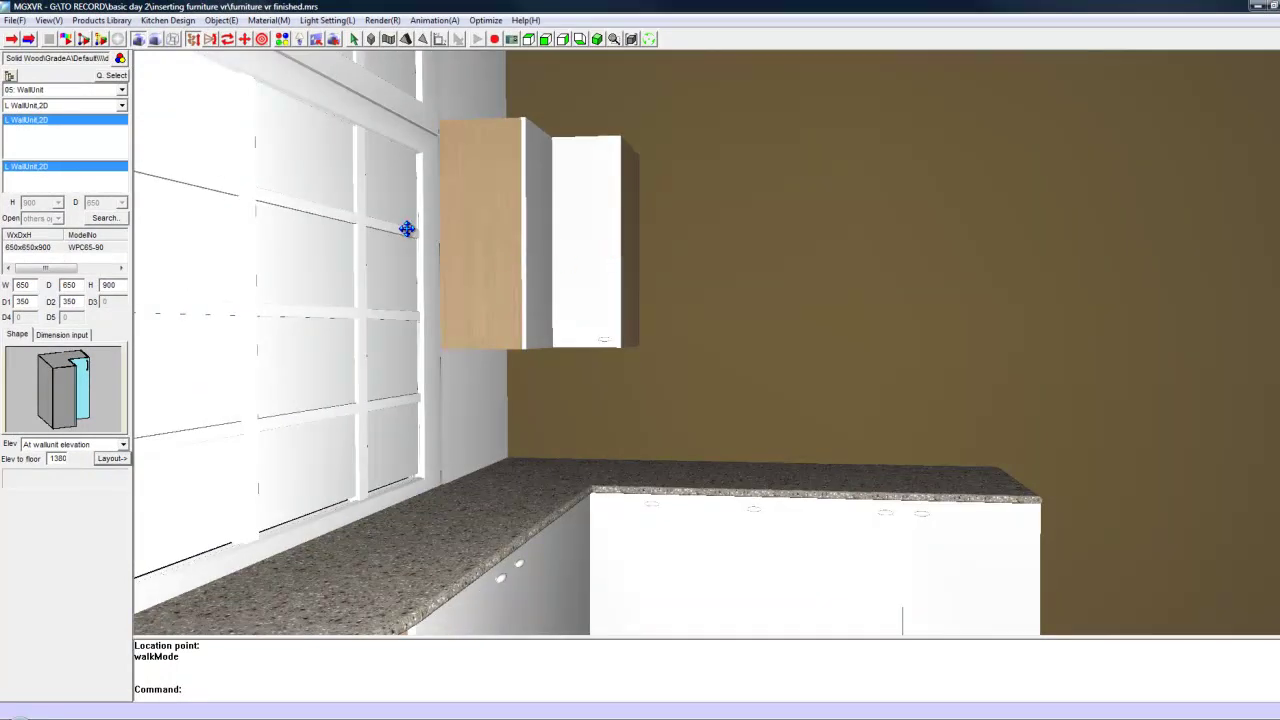
click(122, 104)
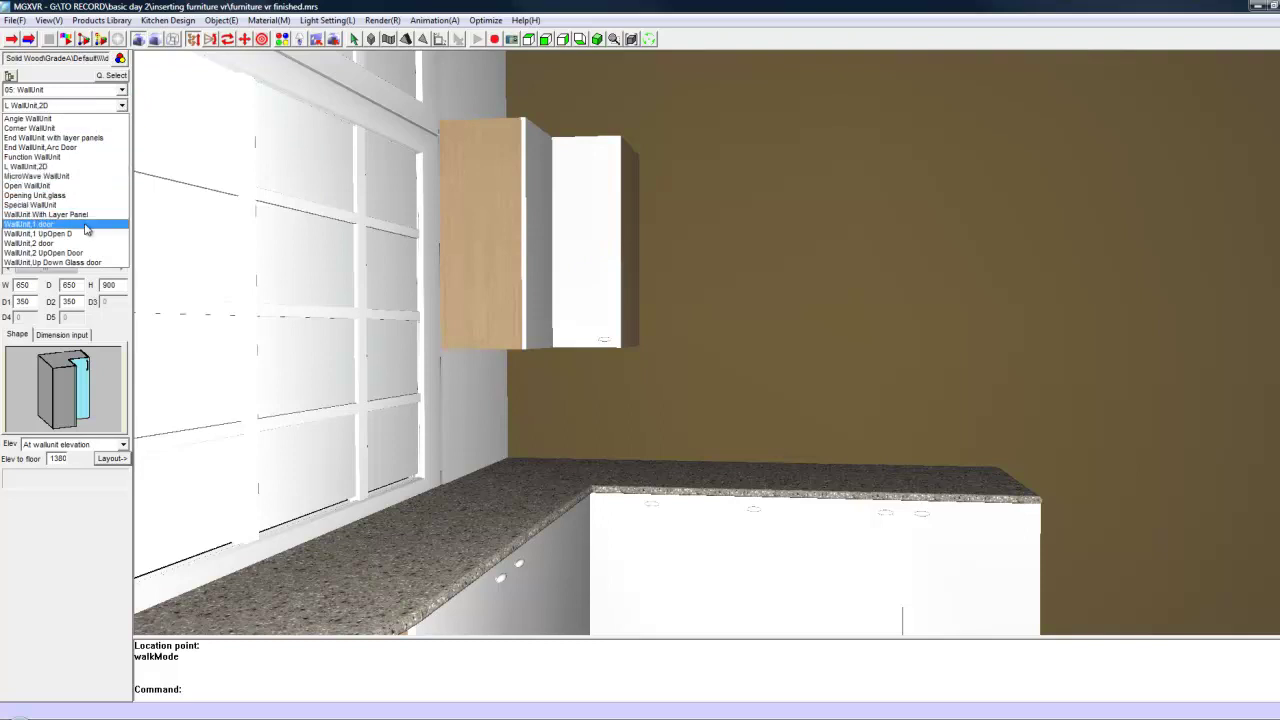
click(86, 225)
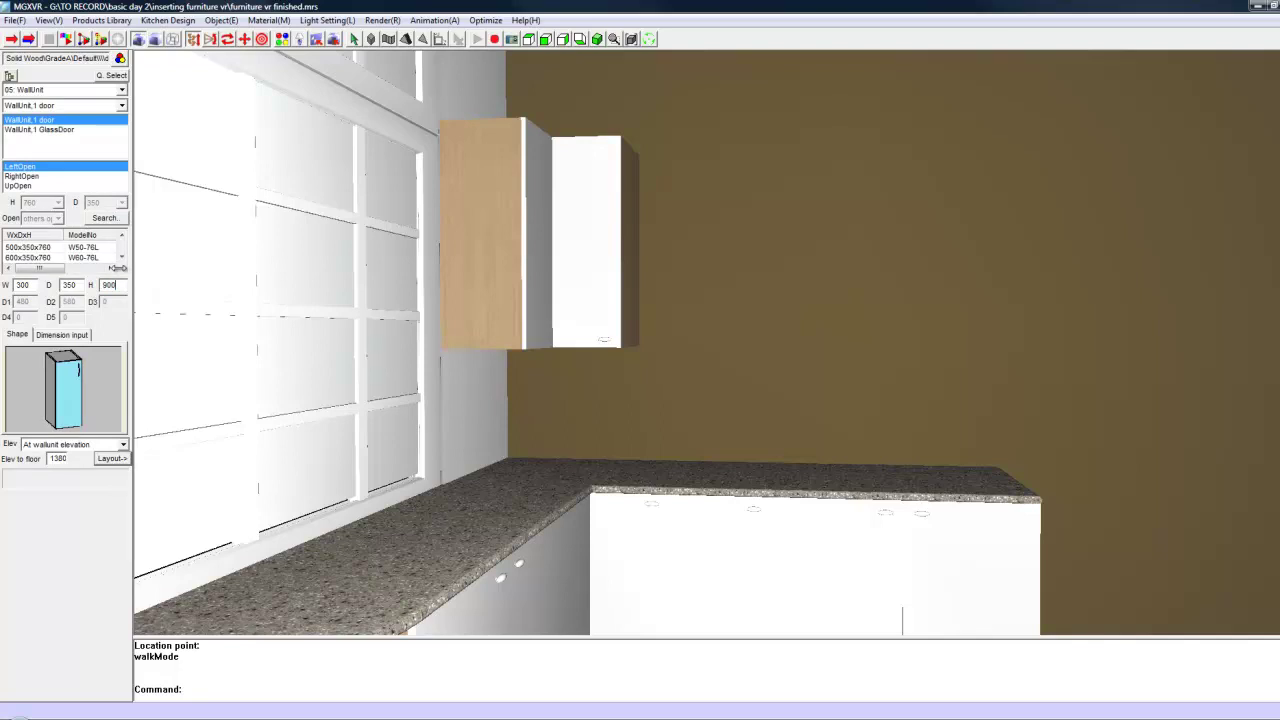
click(112, 458)
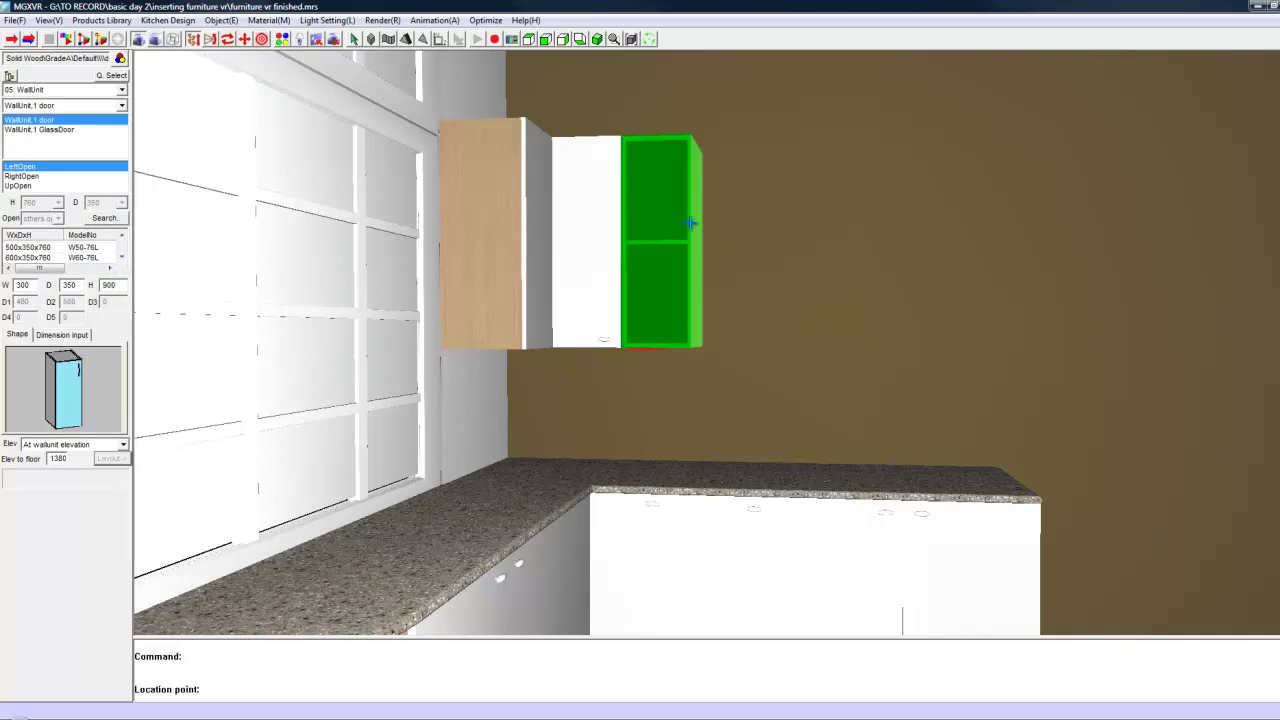
click(730, 258)
middle_drag(730, 258, 844, 271)
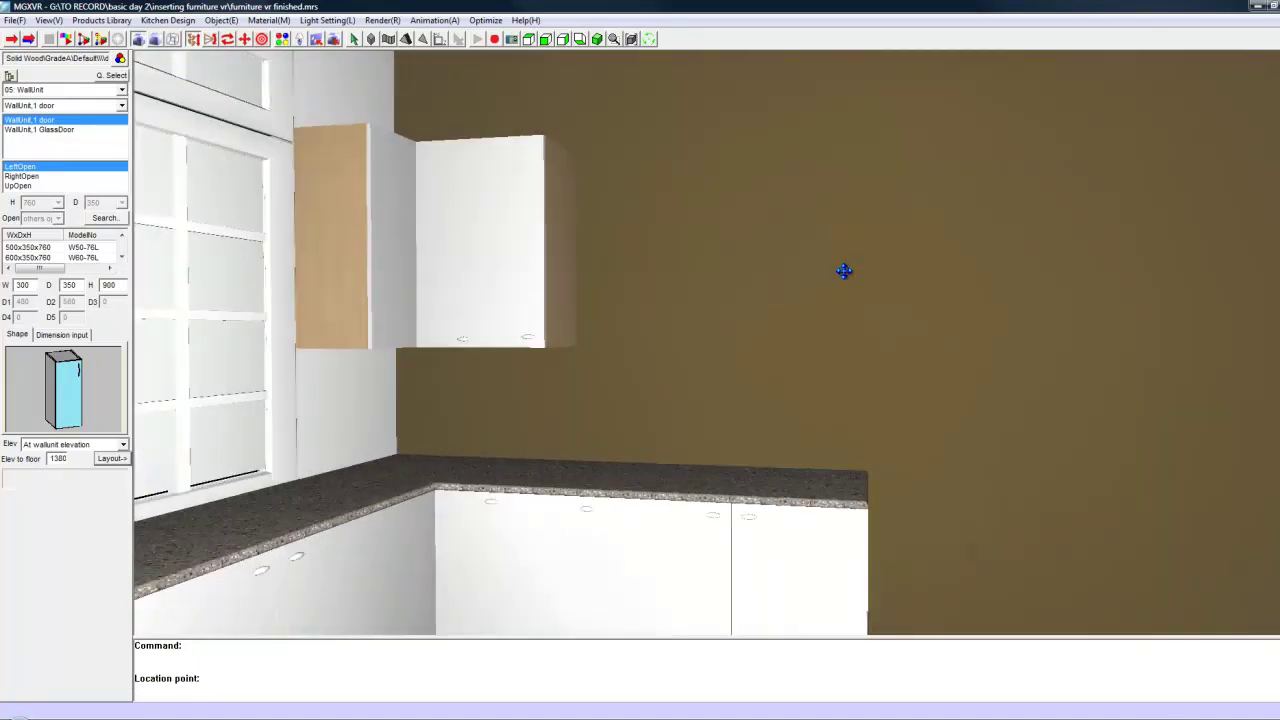
Step: Switch the unit catalogue to the Extractor Hood models of the Electrical Appliances category
click(121, 104)
click(121, 100)
click(122, 89)
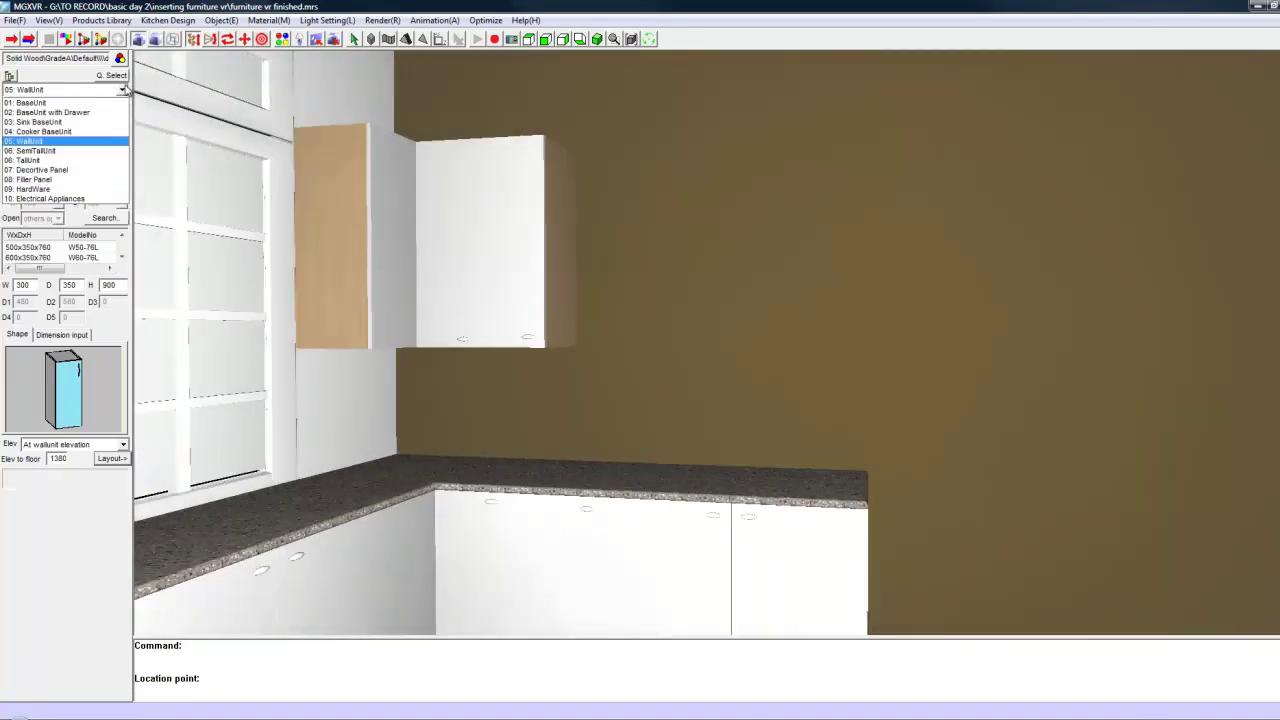
click(60, 199)
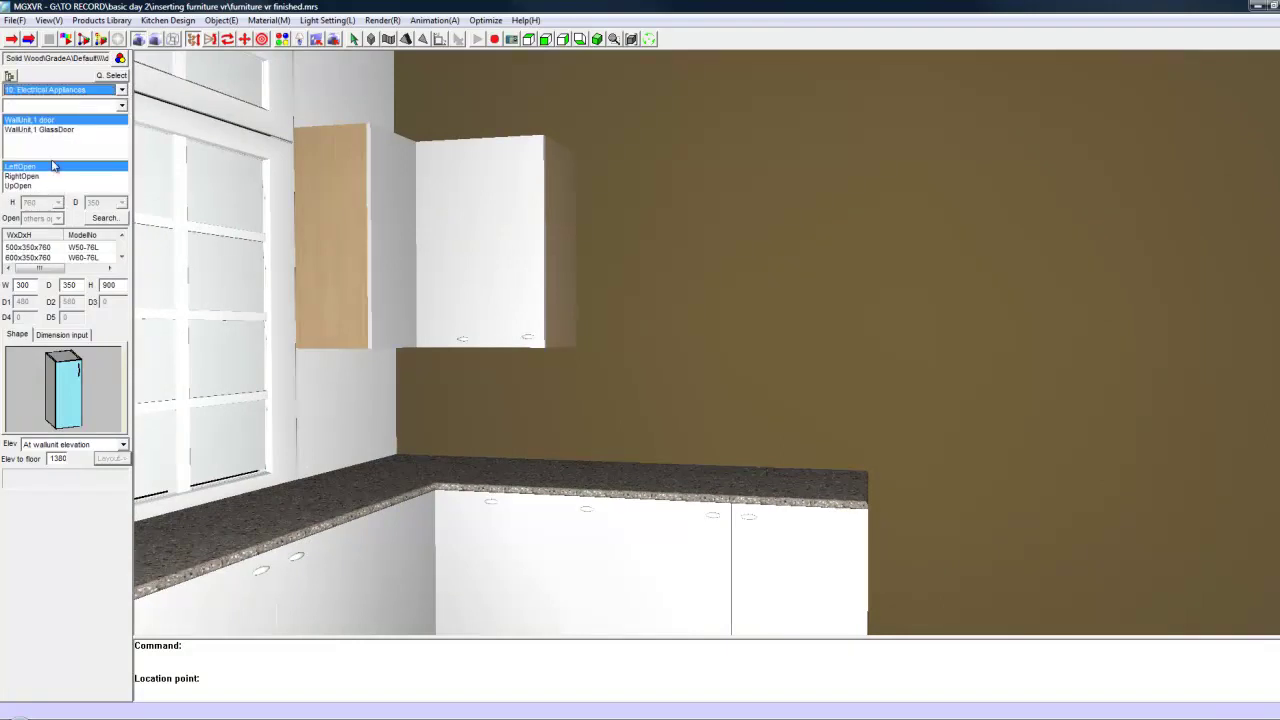
click(122, 105)
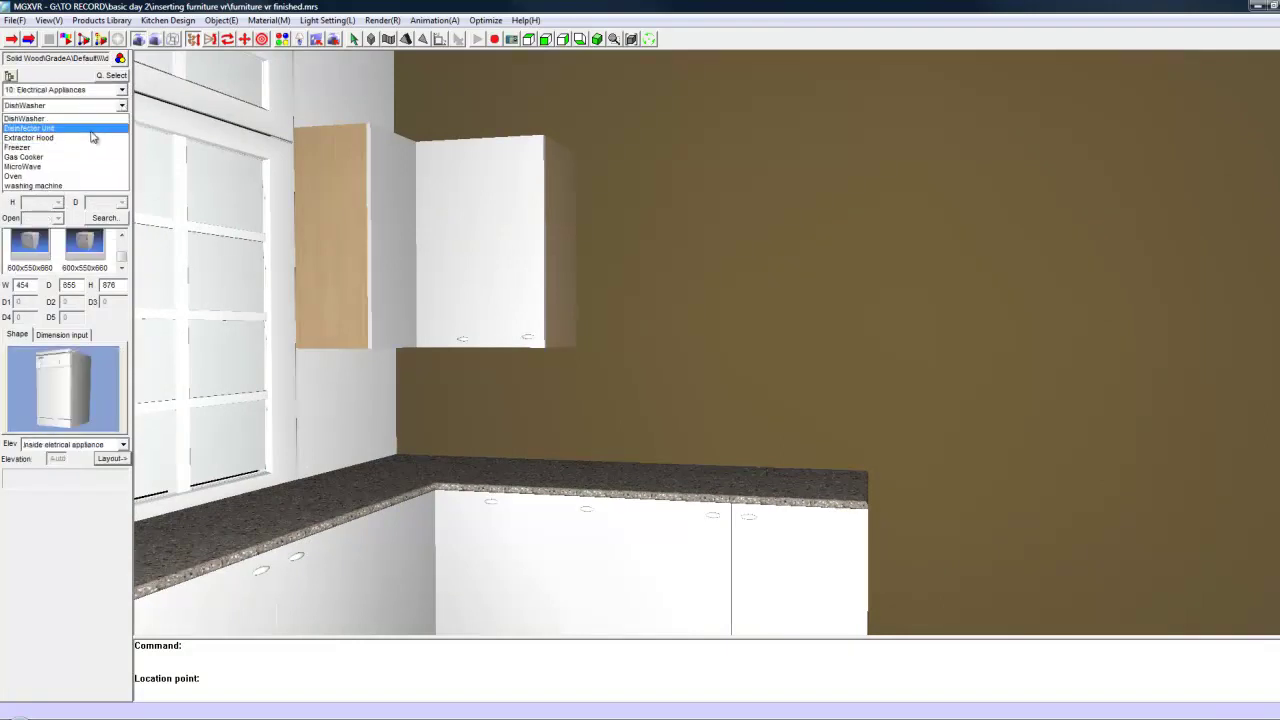
click(89, 139)
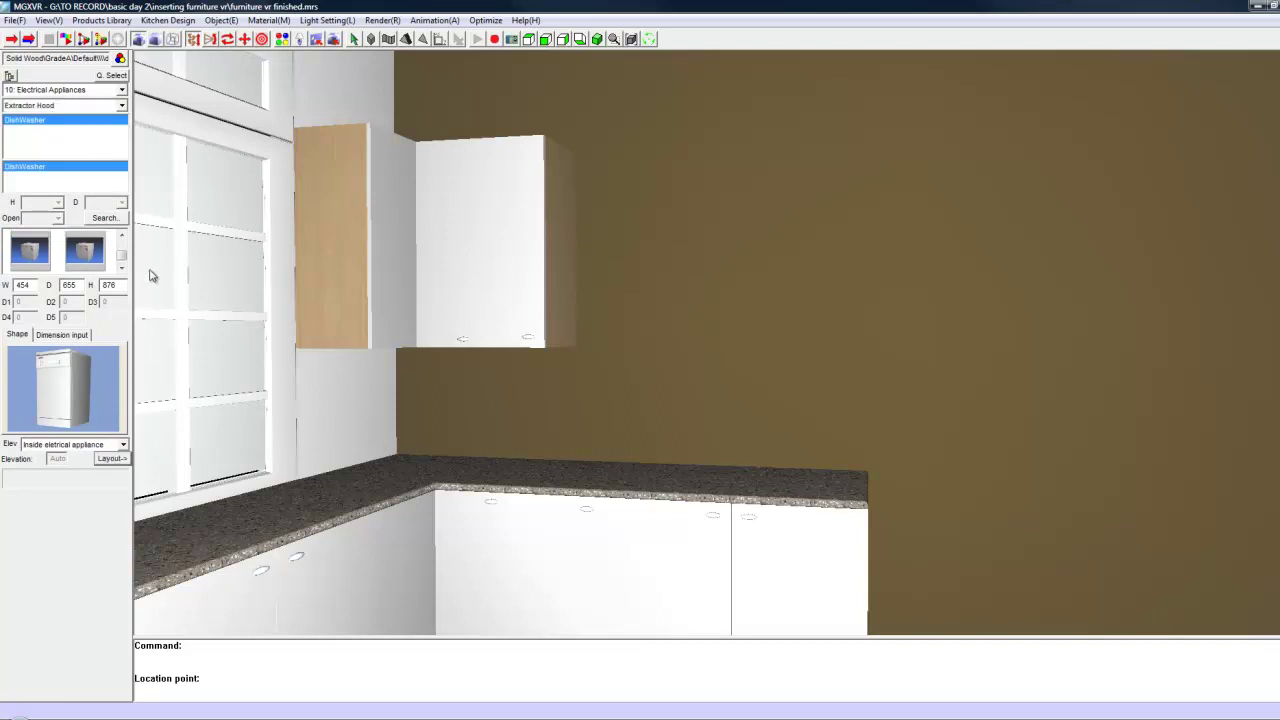
Step: Place the 912 x 458 x 509 extractor hood on the brown wall beside the one-door wall unit at elevation 1380
drag(121, 254, 121, 266)
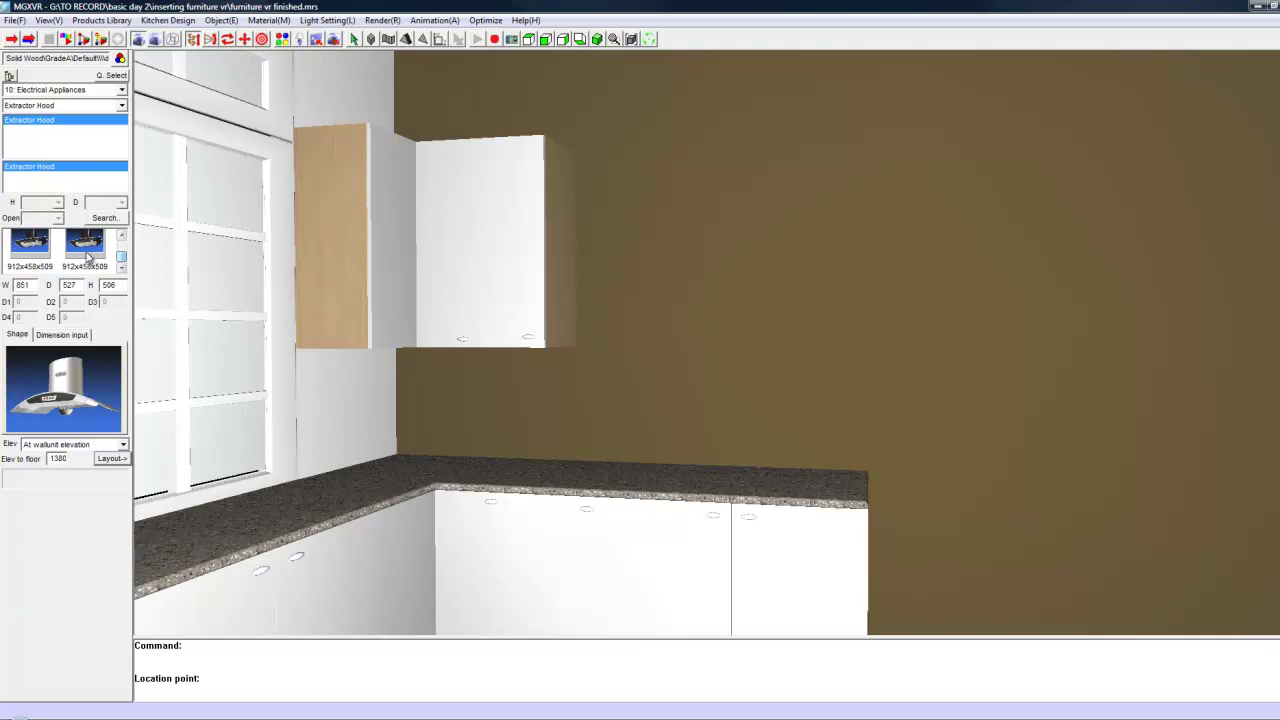
click(87, 257)
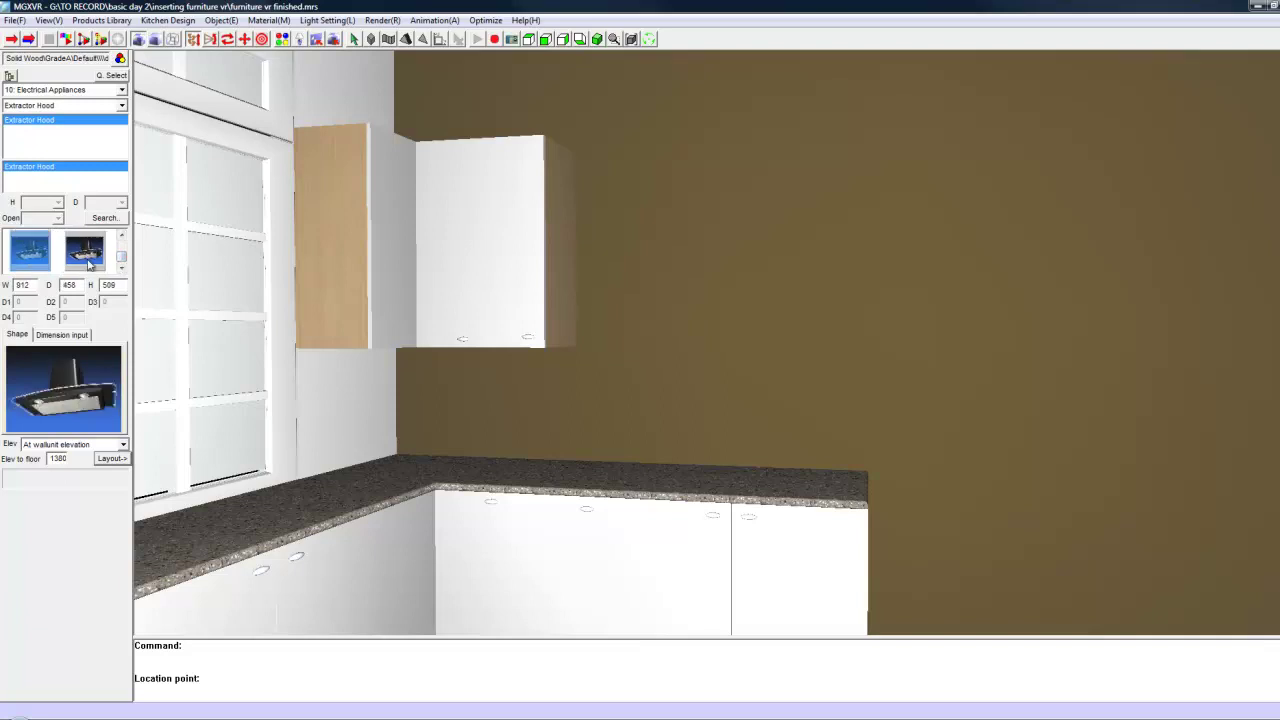
double_click(89, 262)
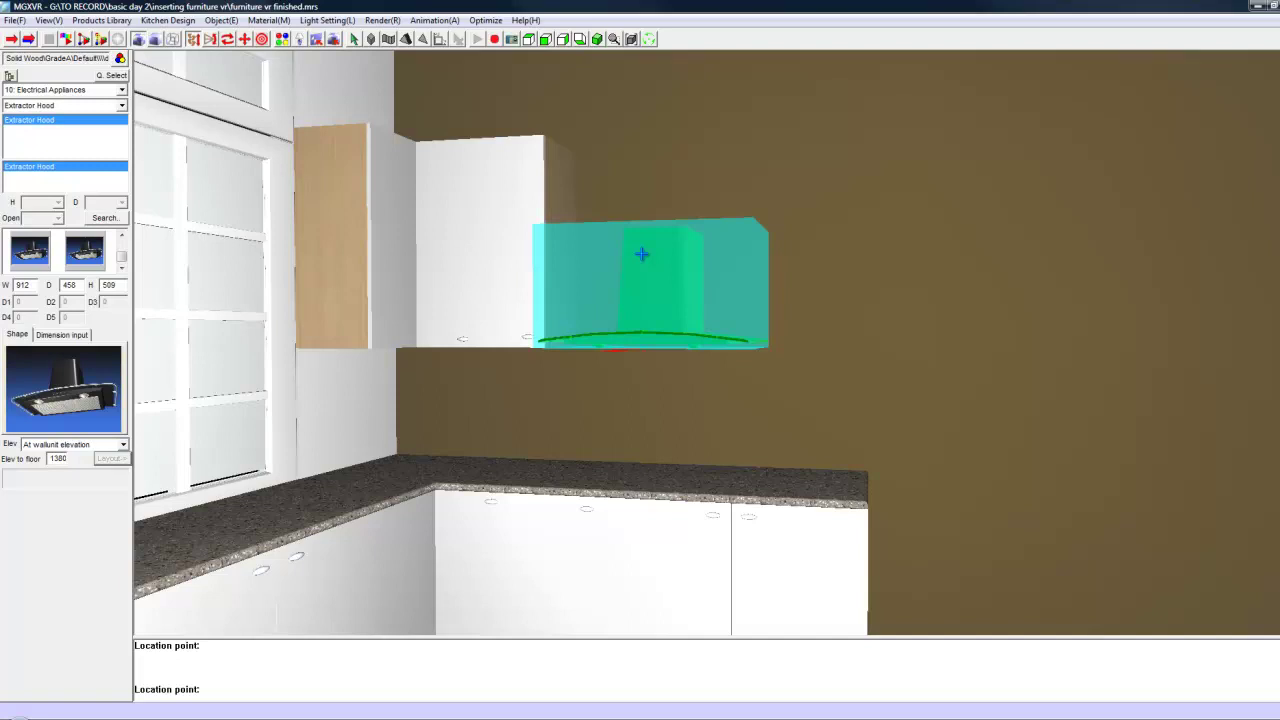
click(642, 254)
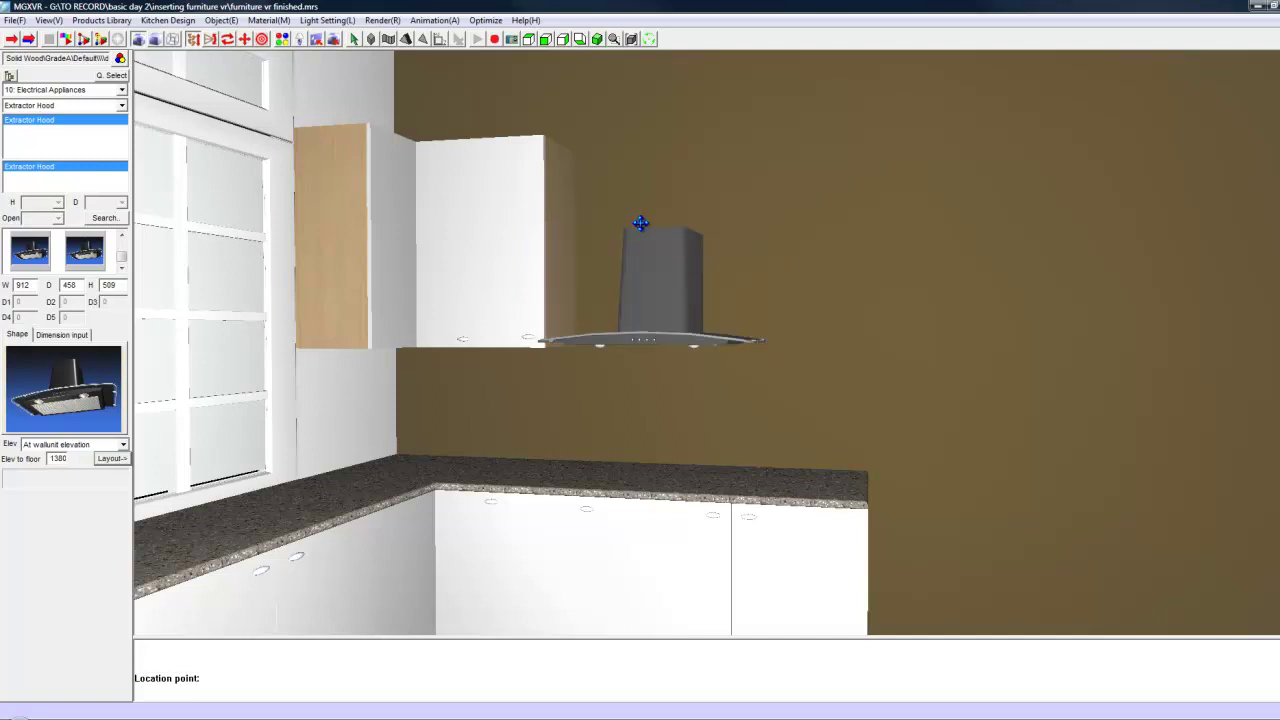
scroll(660, 242, up, 1)
middle_drag(660, 242, 746, 308)
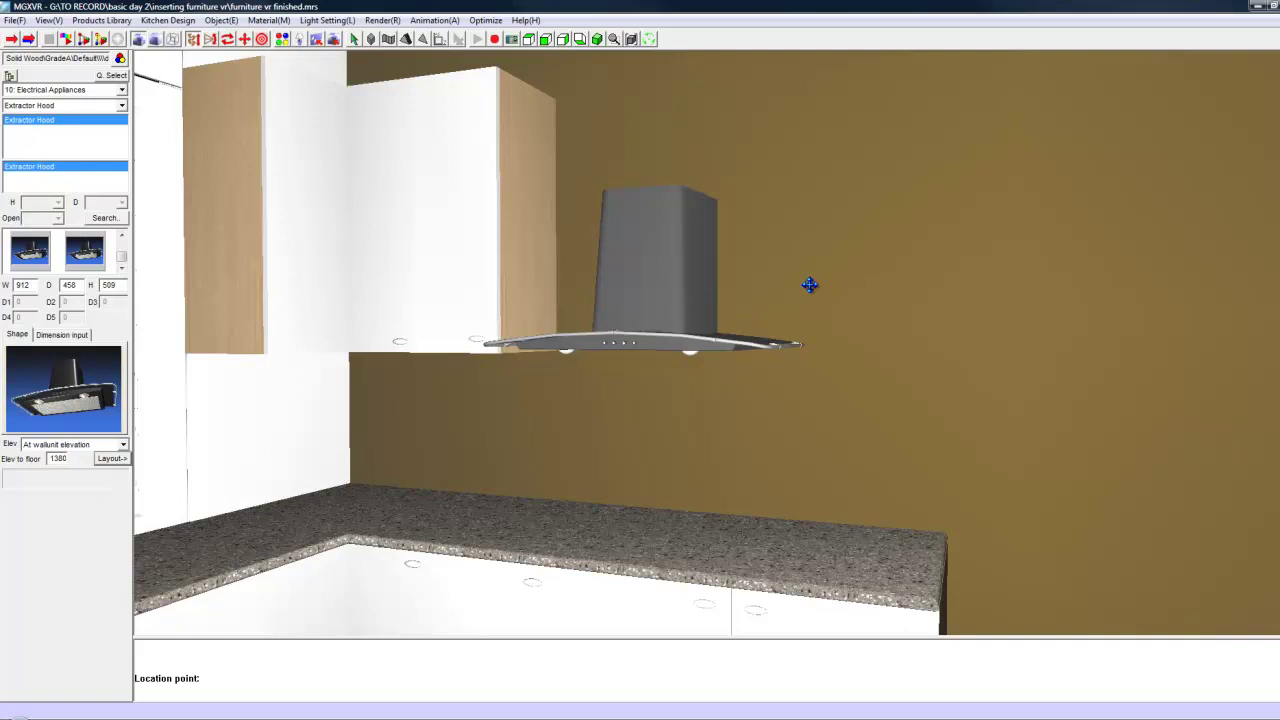
Step: Delete the extractor hood from the brown wall
key(Delete)
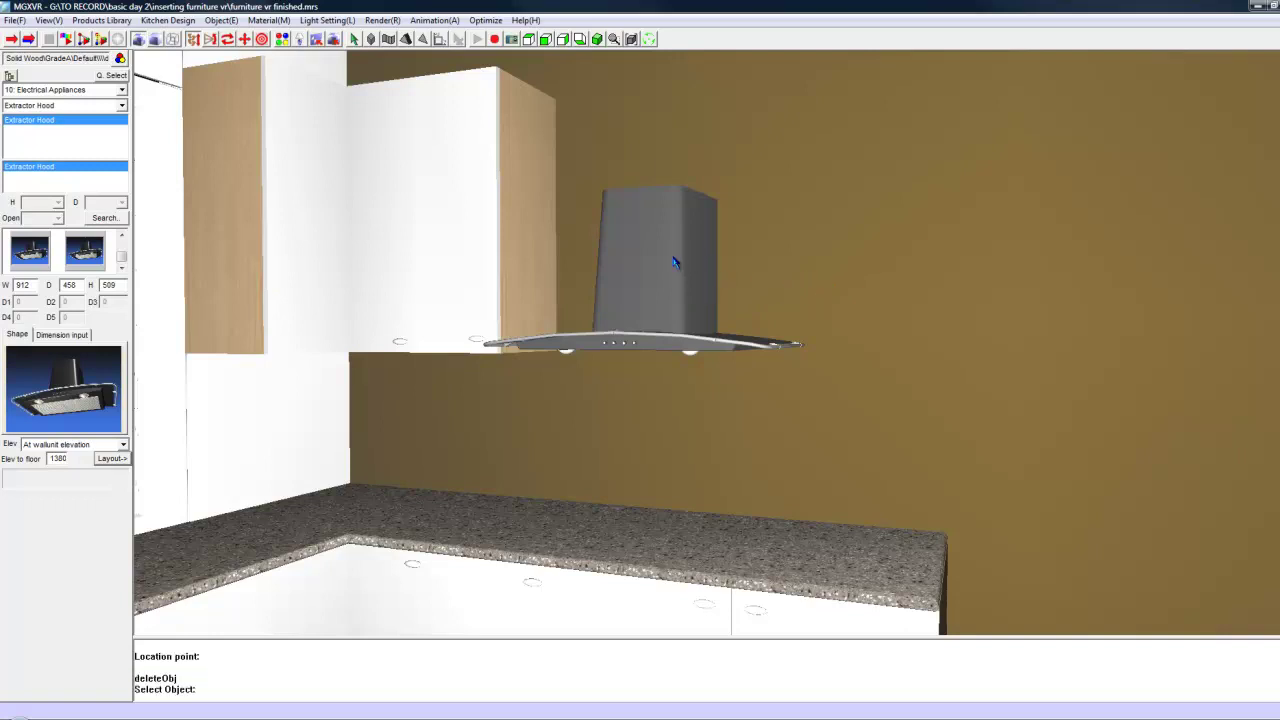
click(674, 262)
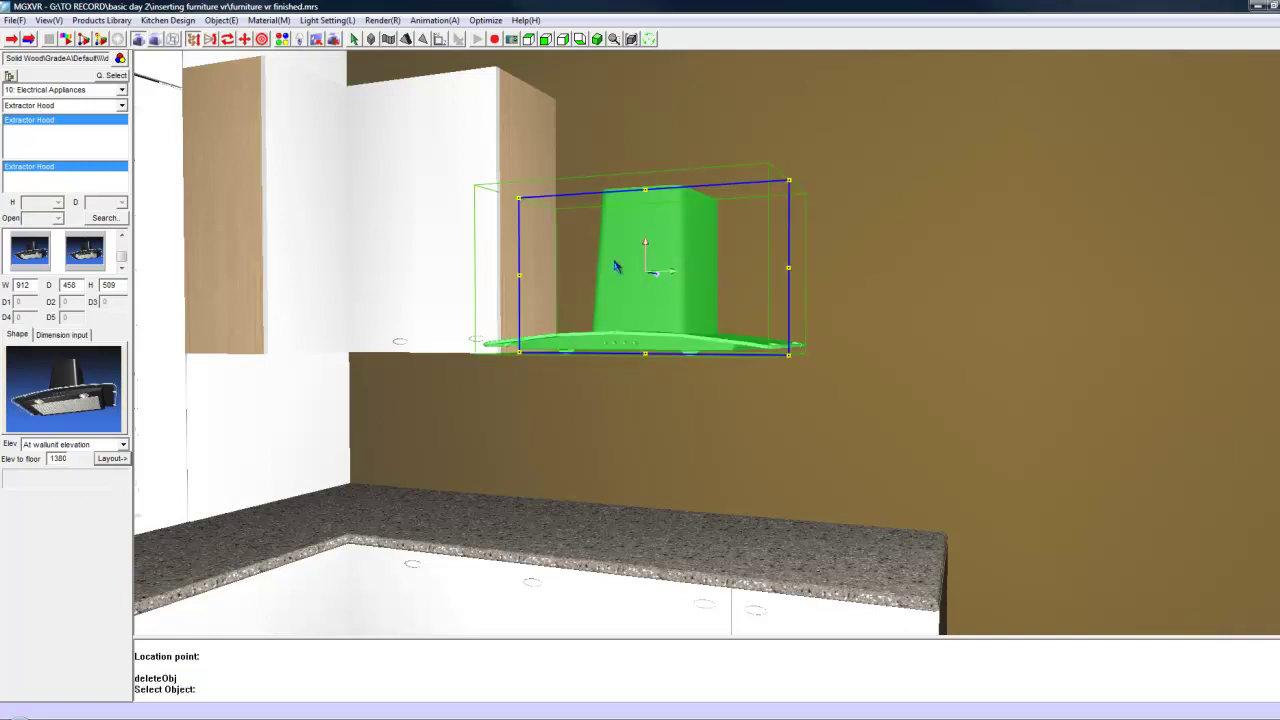
right_click(655, 283)
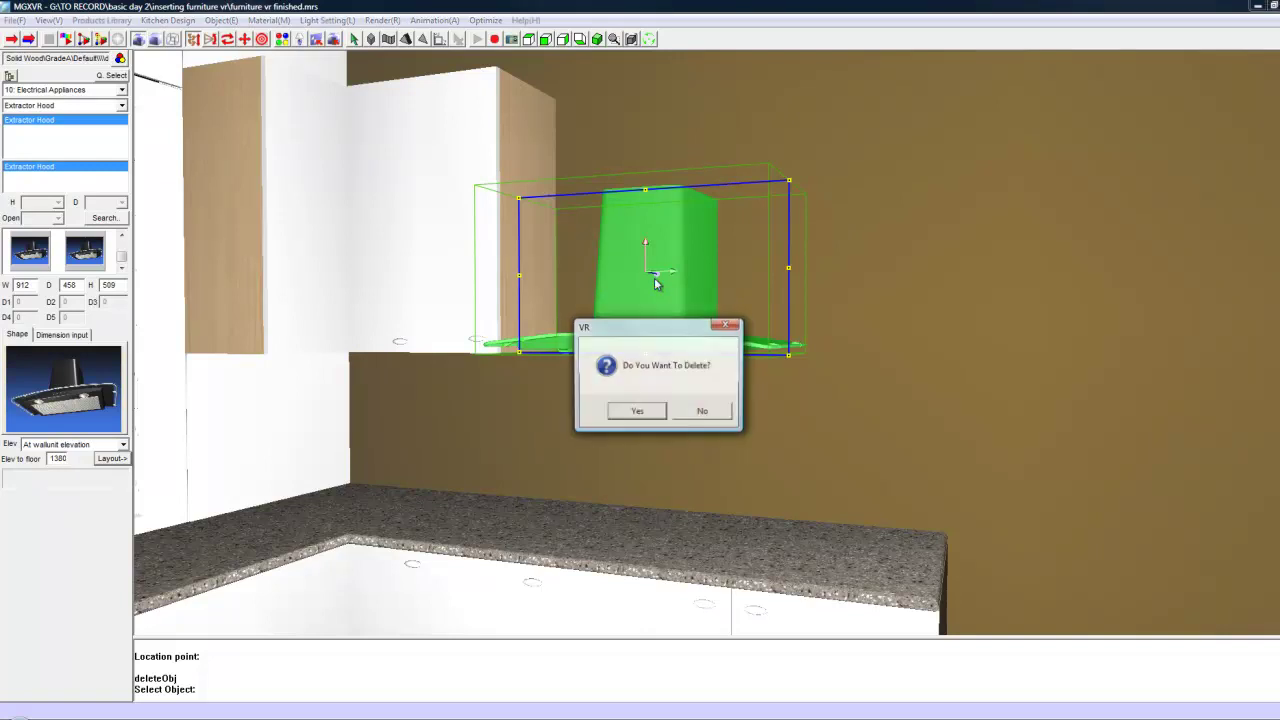
click(654, 416)
Step: Place an extractor hood, 900 wide, 500 deep and 500 high, on the brown wall beside the one-door wall unit at elevation 1380
click(122, 236)
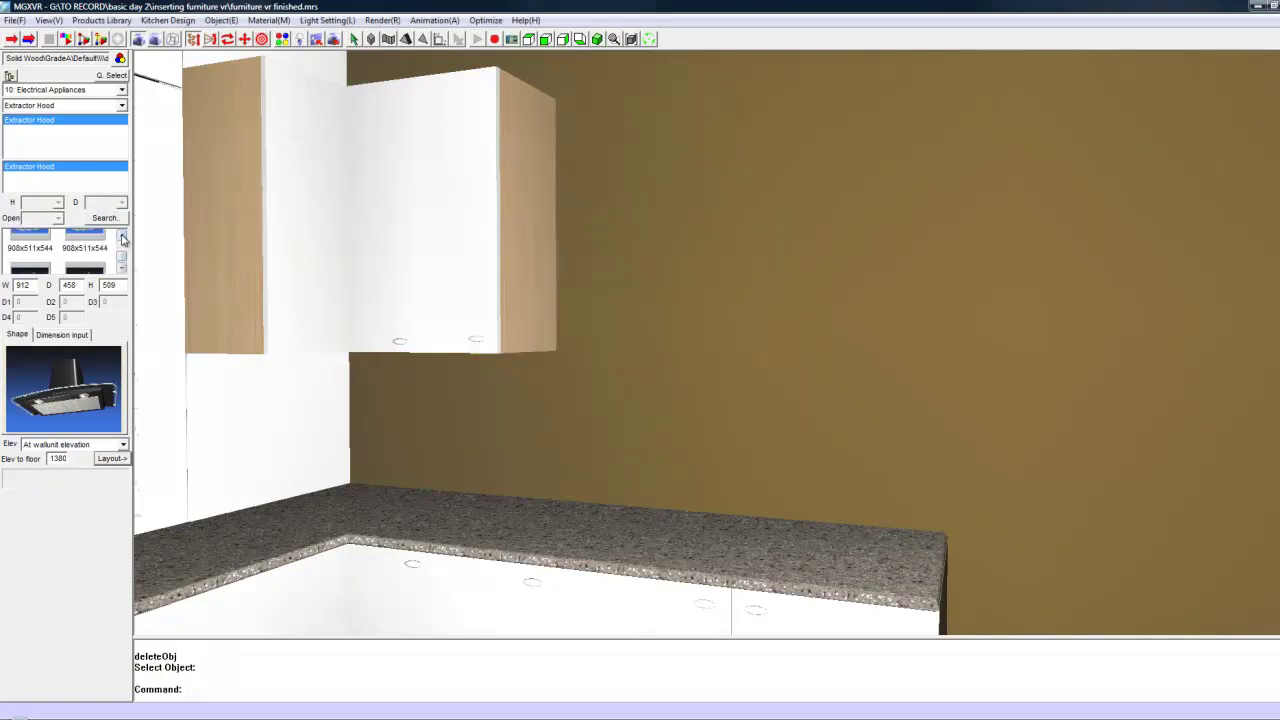
click(122, 236)
click(122, 236)
click(122, 235)
click(122, 235)
click(122, 235)
click(123, 234)
click(123, 234)
click(123, 233)
click(123, 233)
click(117, 268)
click(121, 270)
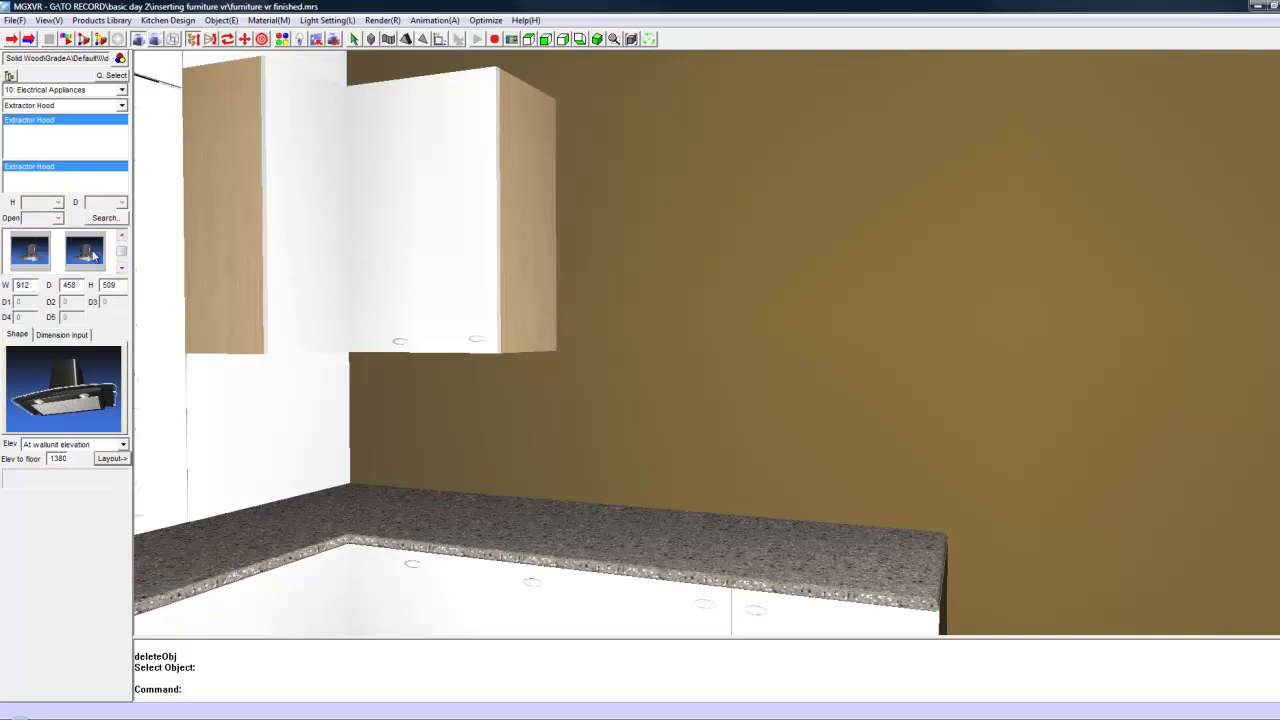
click(88, 253)
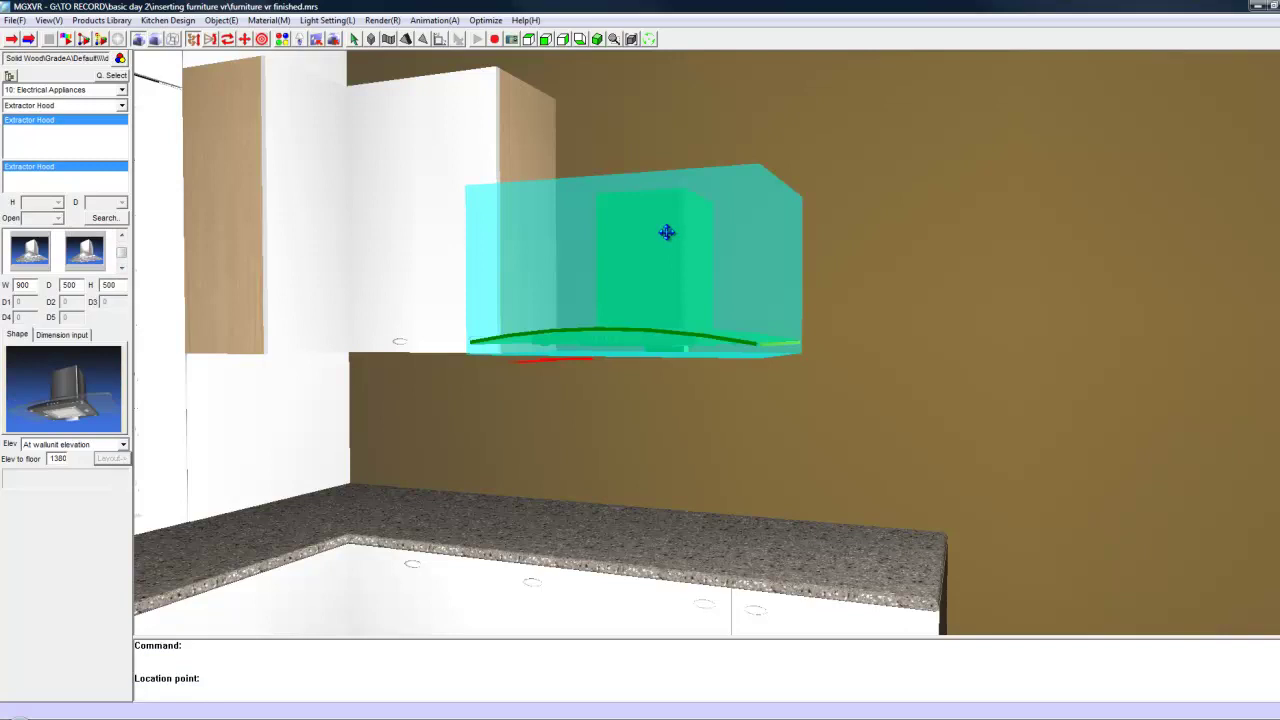
click(615, 213)
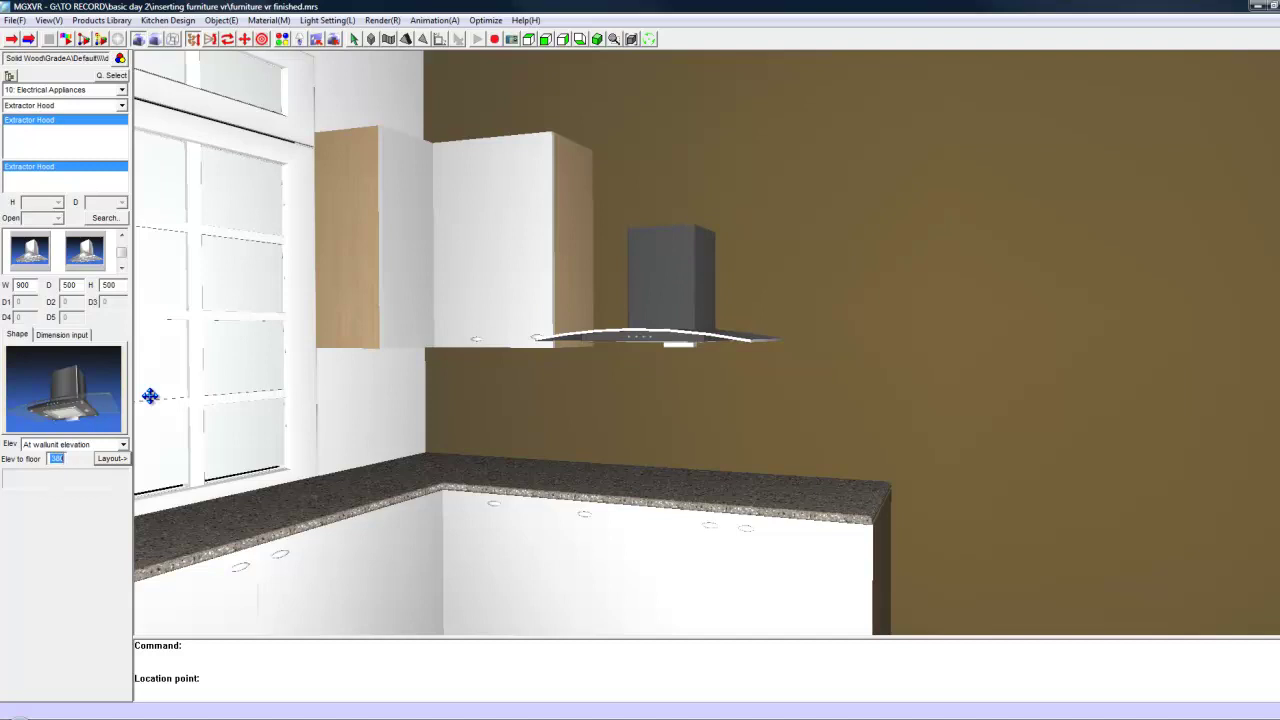
Step: Raise the extractor hood on the brown wall by about 301 and shift it slightly away from the one-door wall unit
scroll(503, 170, up, 1)
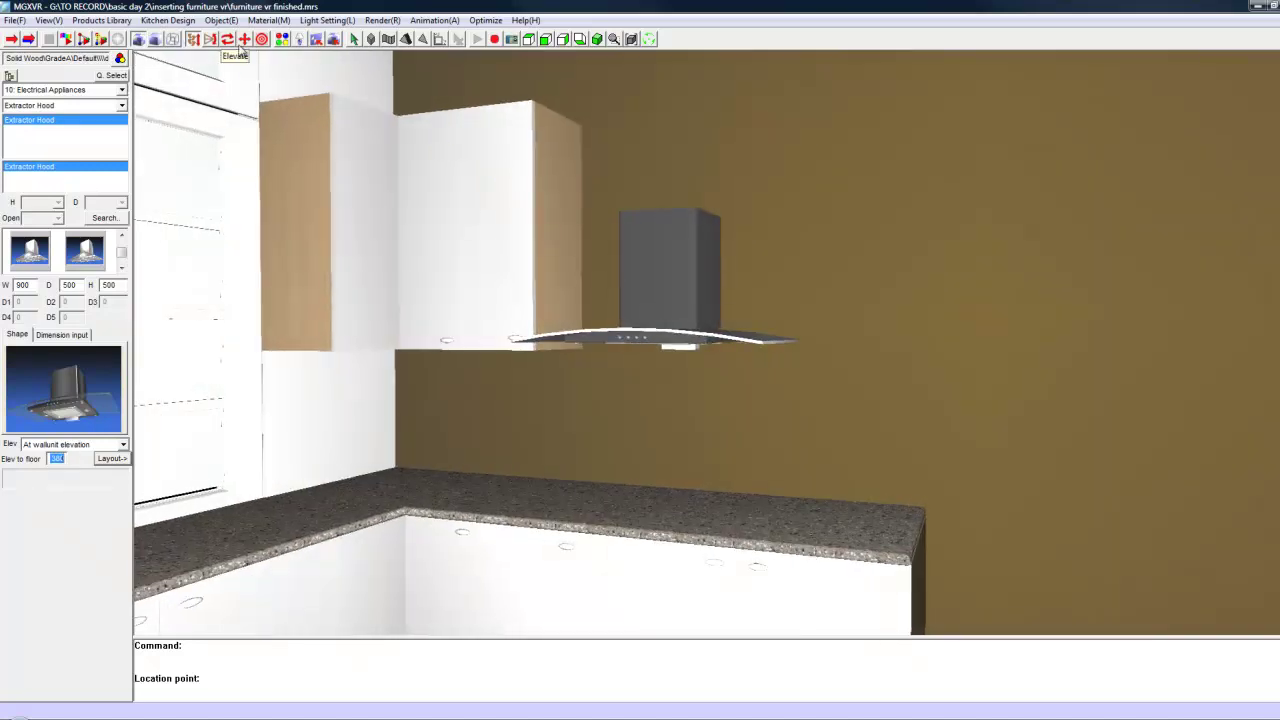
click(213, 40)
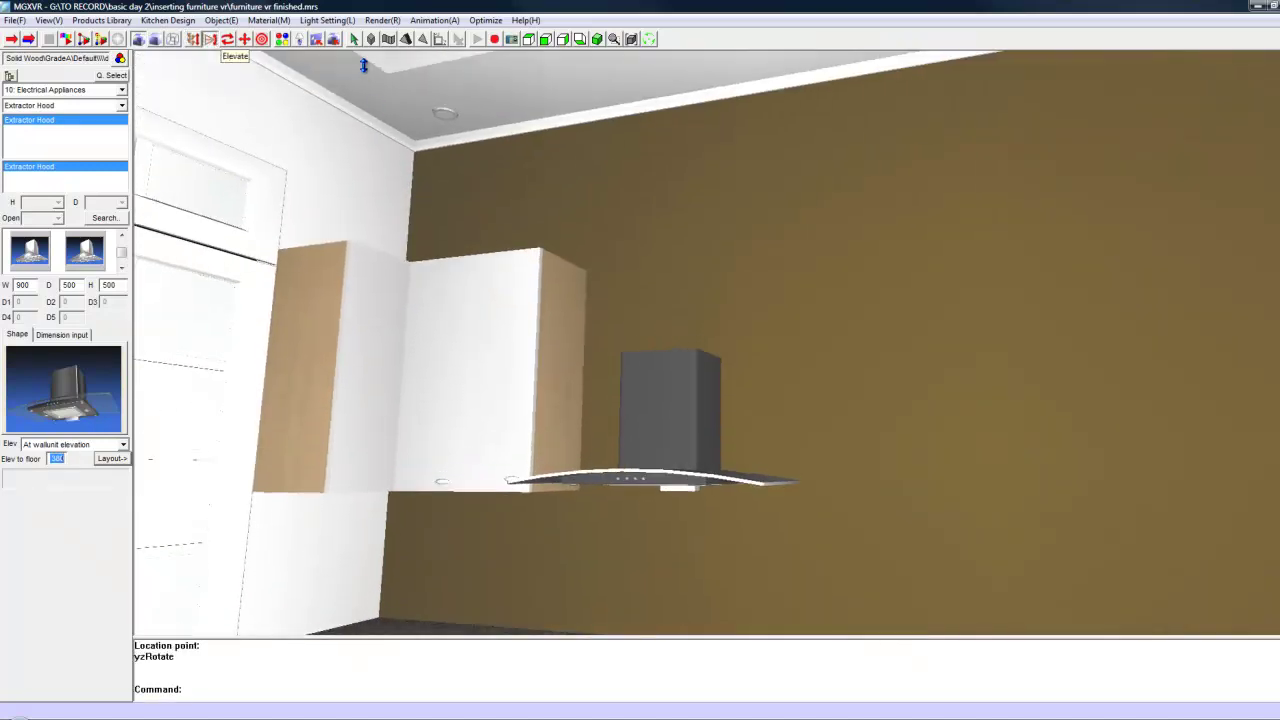
click(356, 44)
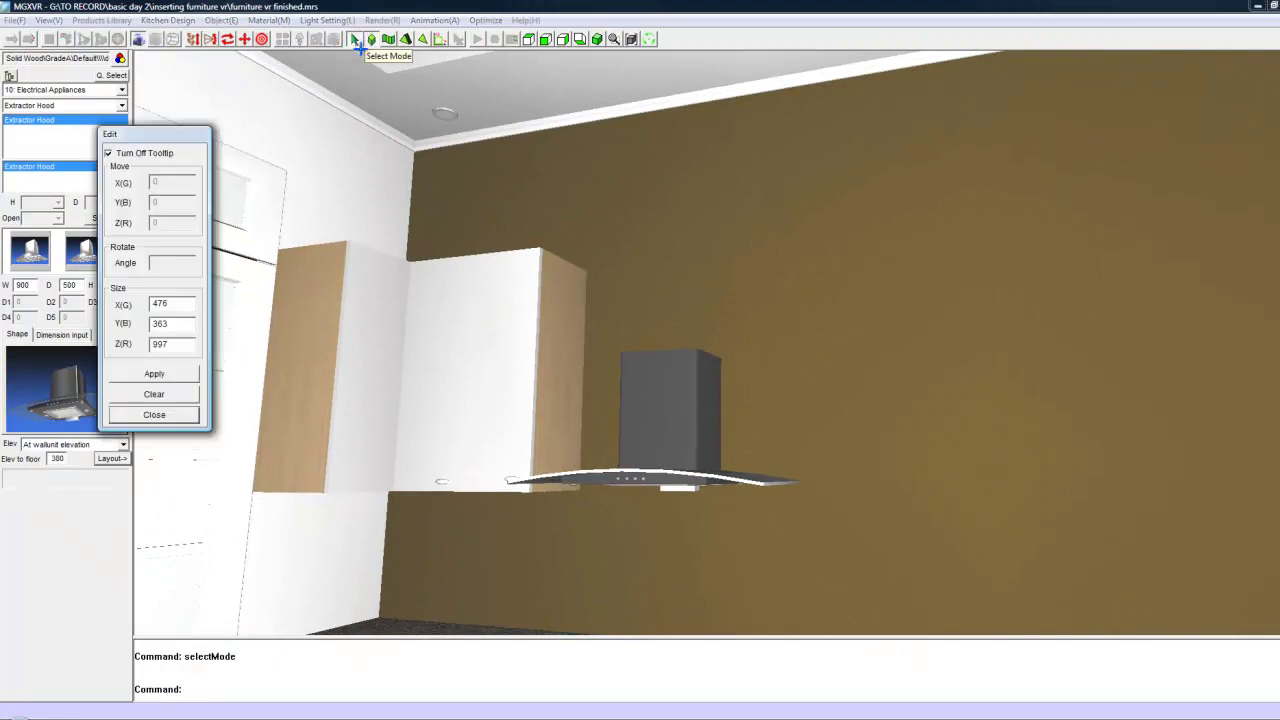
click(627, 352)
right_click(661, 412)
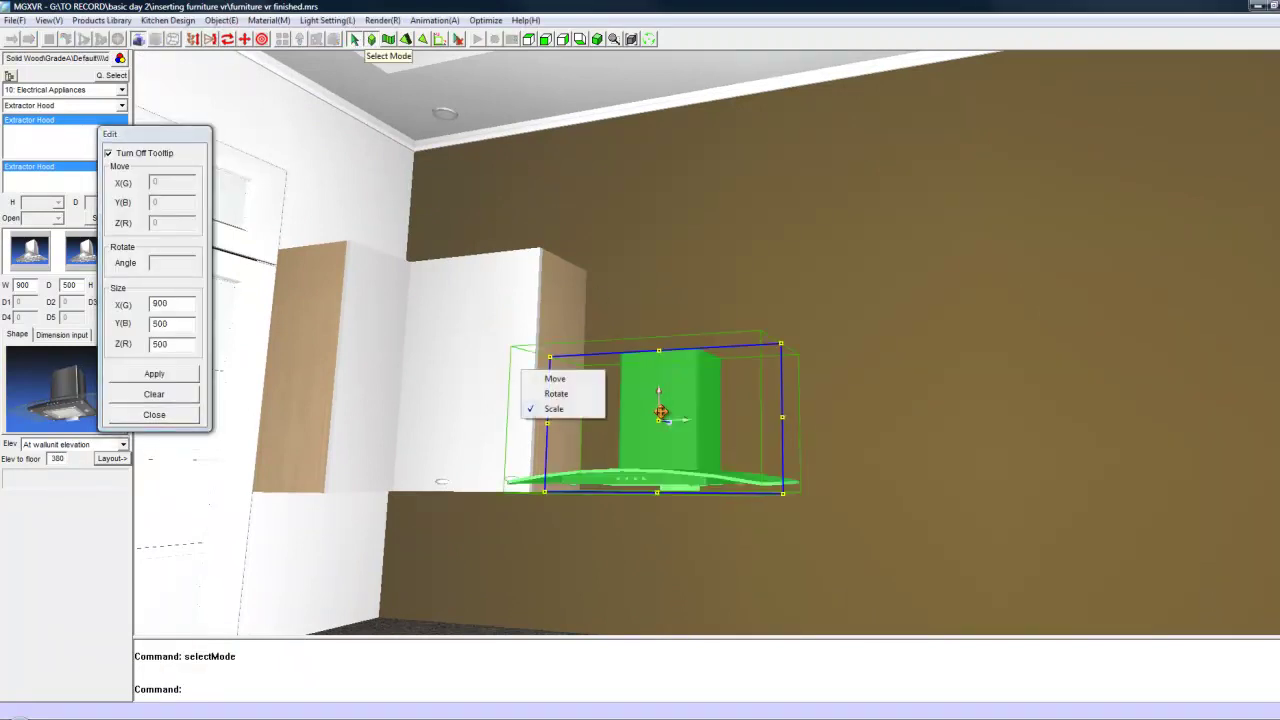
click(556, 378)
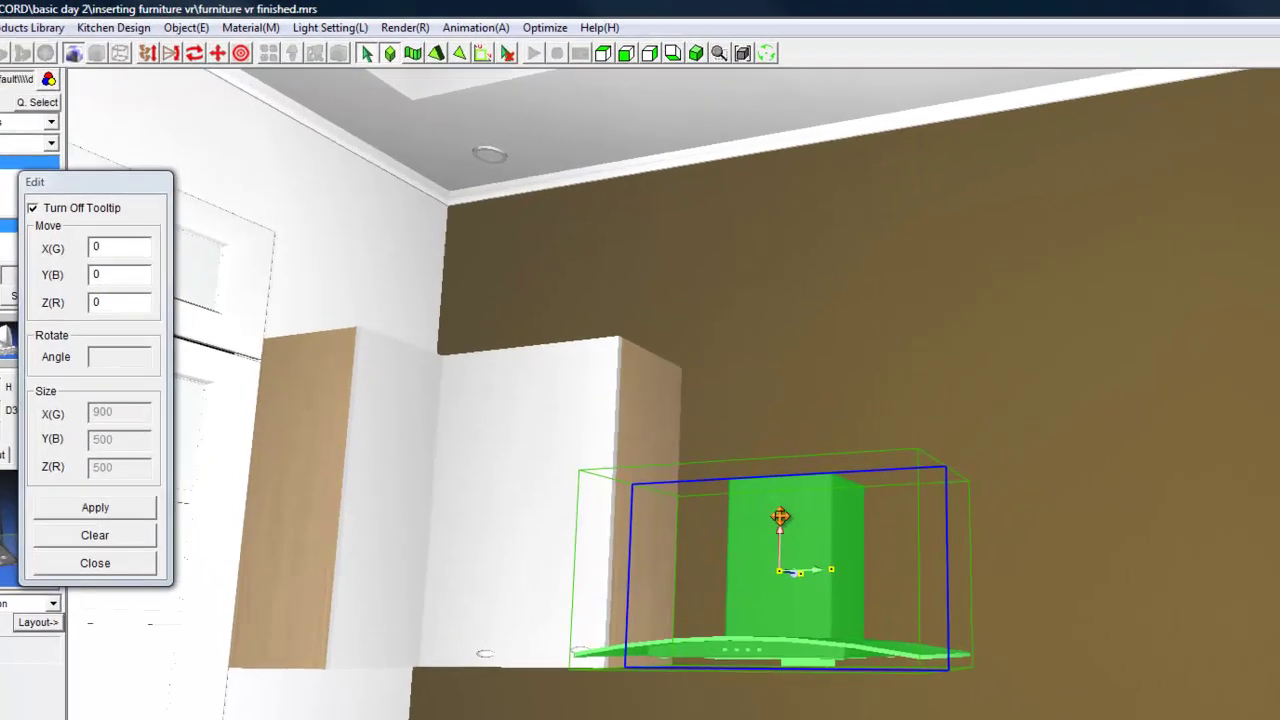
drag(780, 516, 790, 407)
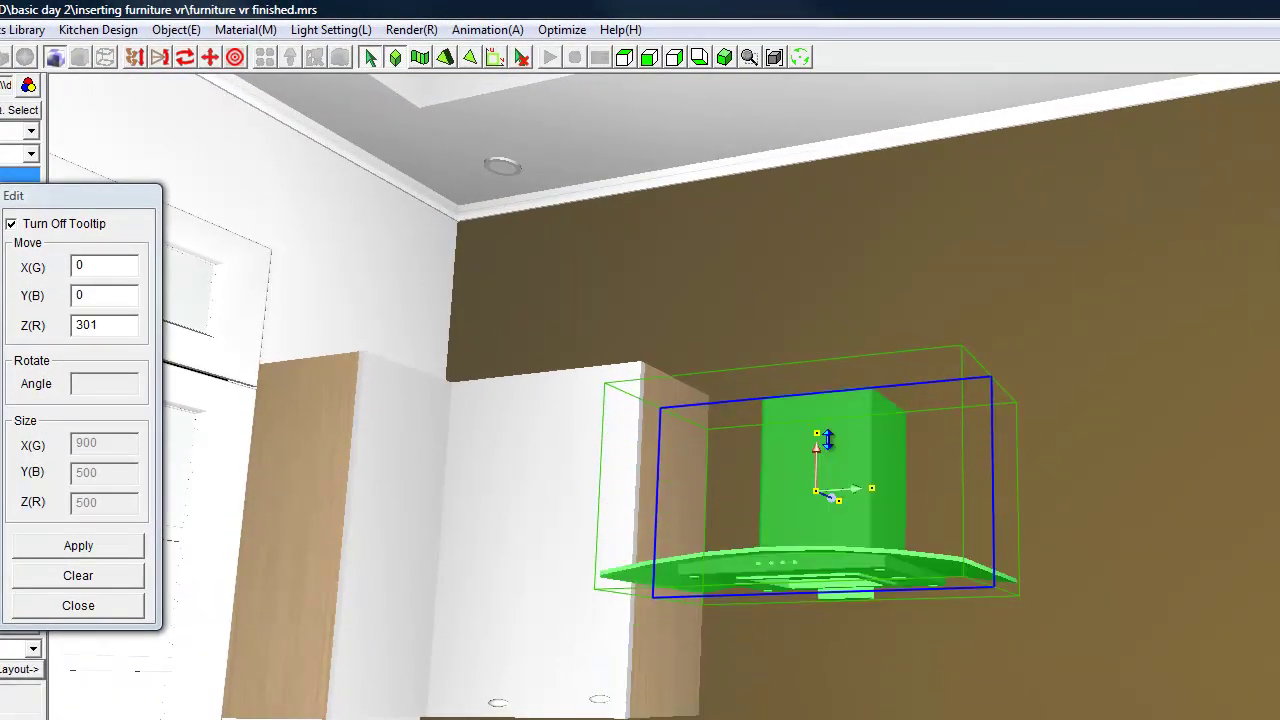
drag(884, 491, 919, 494)
click(74, 545)
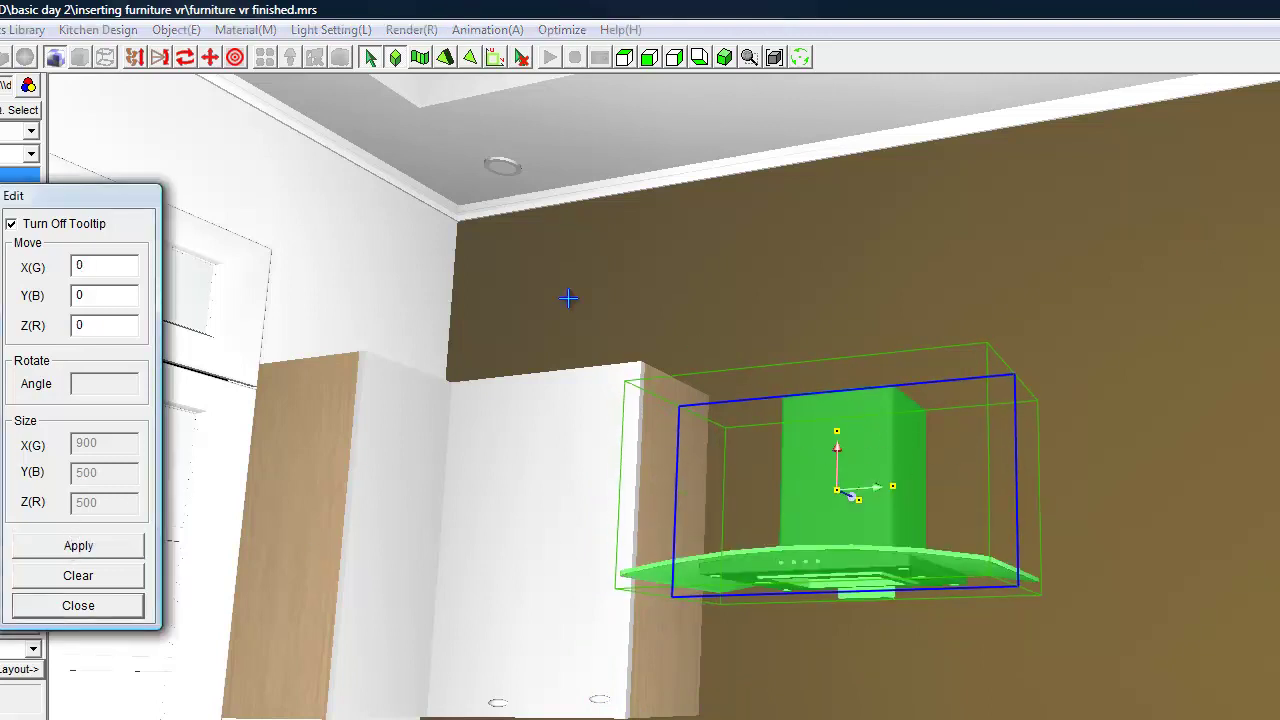
Step: Select only the hood's chimney surface and scale it upwards through the ceiling to a height of about 1529
click(469, 57)
click(858, 458)
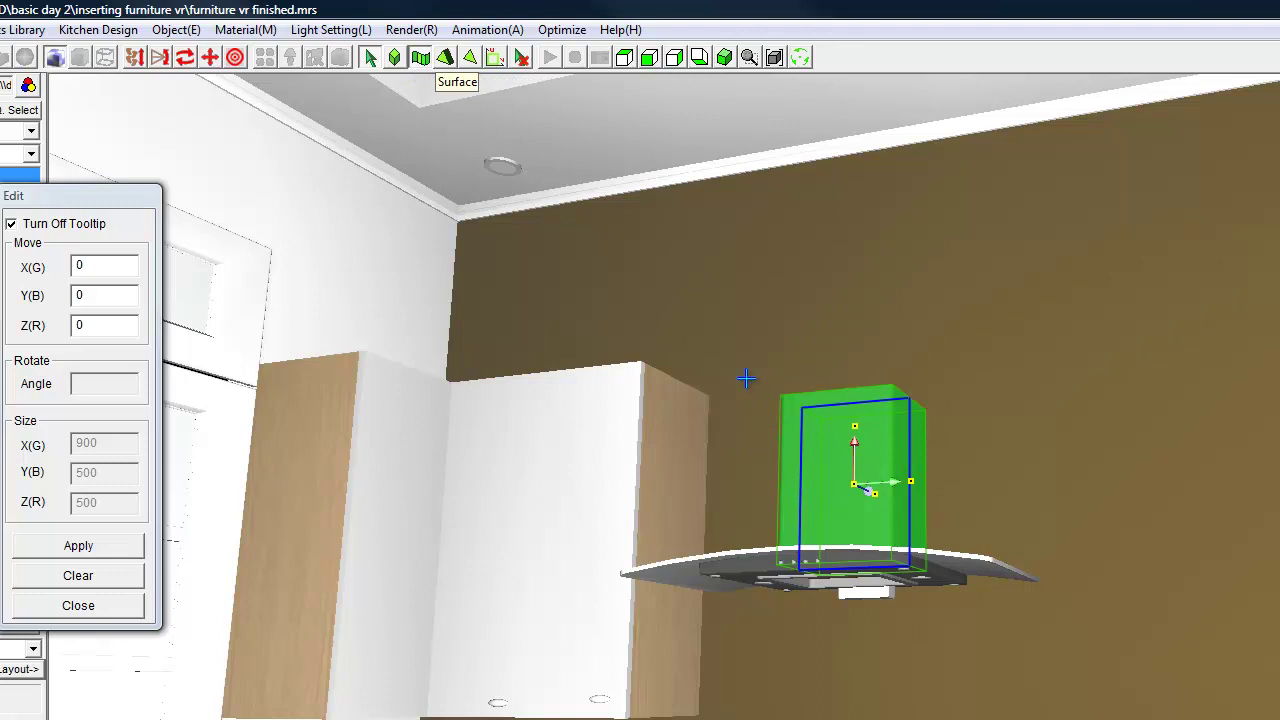
right_click(846, 428)
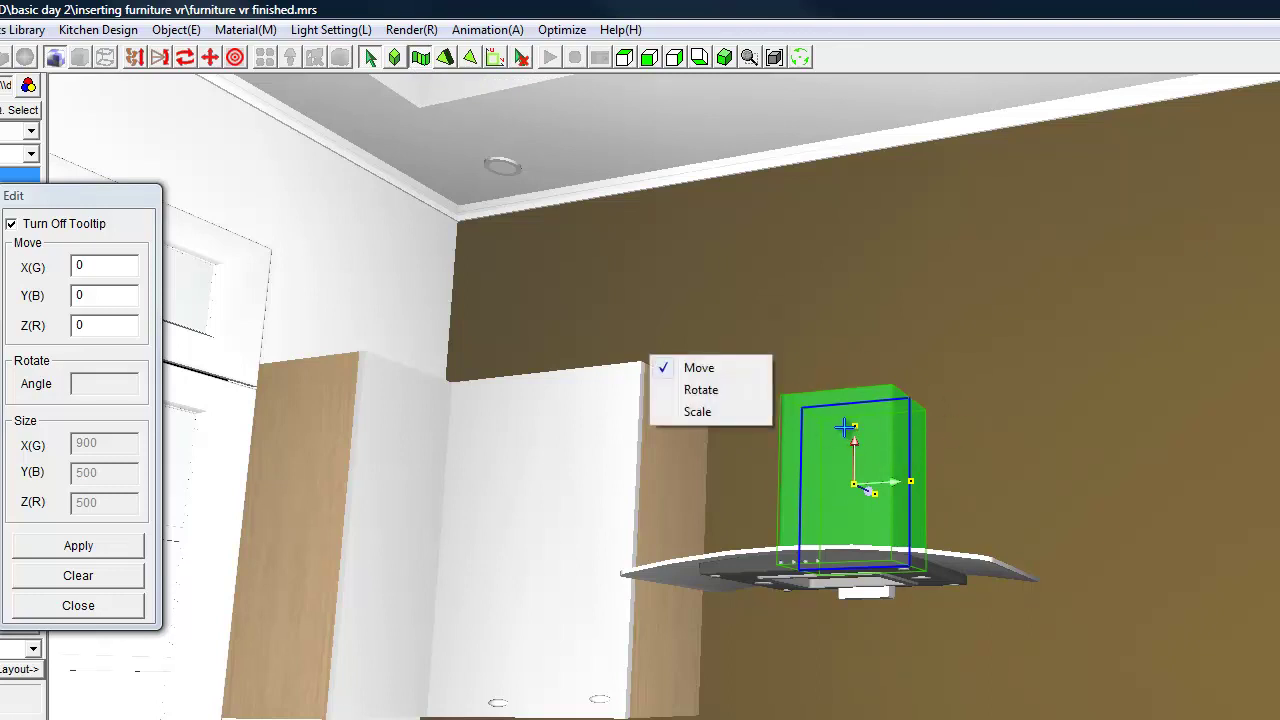
click(710, 411)
drag(852, 422, 842, 48)
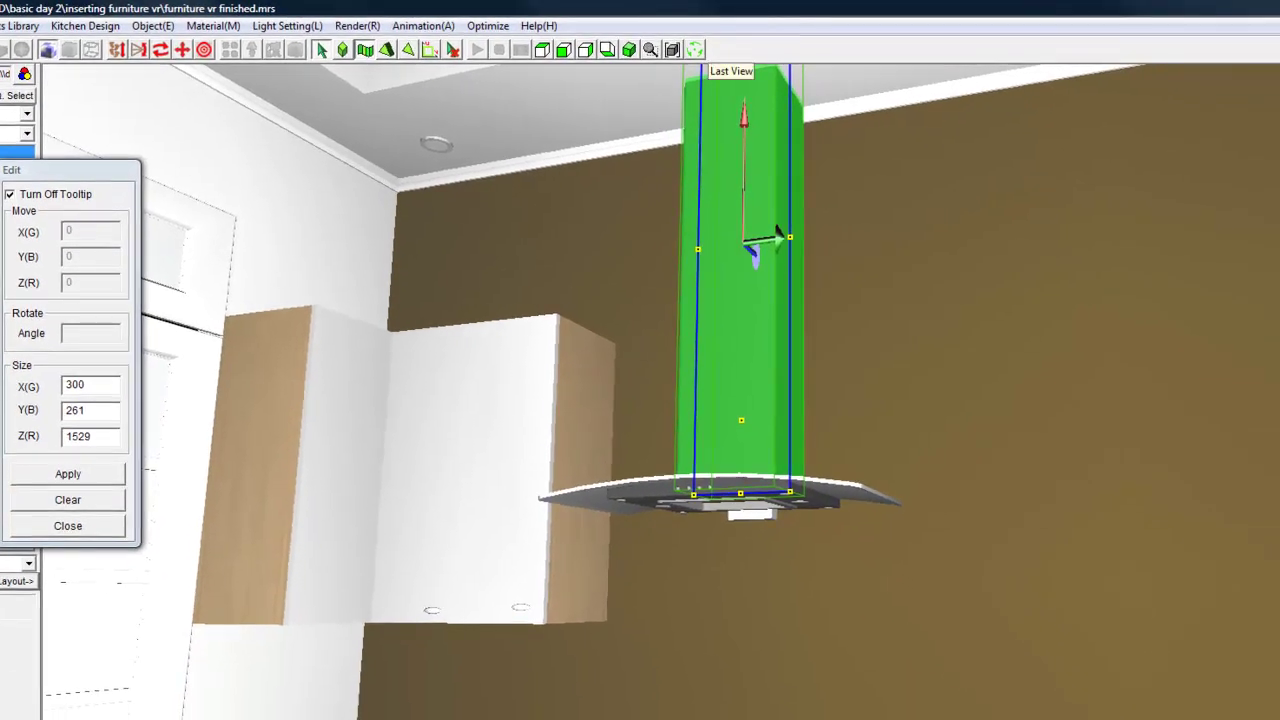
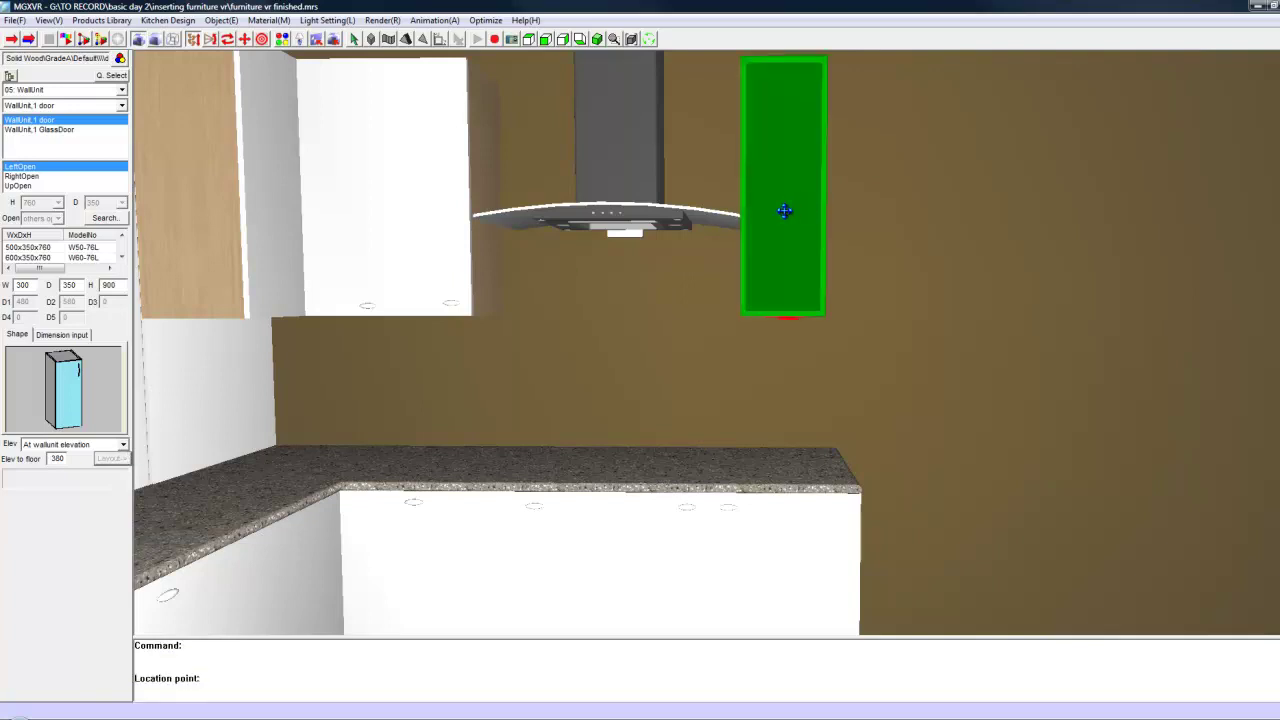
Step: Place a left-opening one-door wall unit, 300 wide, 350 deep and 900 high, on the brown wall at the hood's free side
click(783, 210)
drag(527, 234, 751, 257)
middle_drag(751, 257, 937, 305)
scroll(781, 294, up, 3)
middle_drag(655, 263, 726, 252)
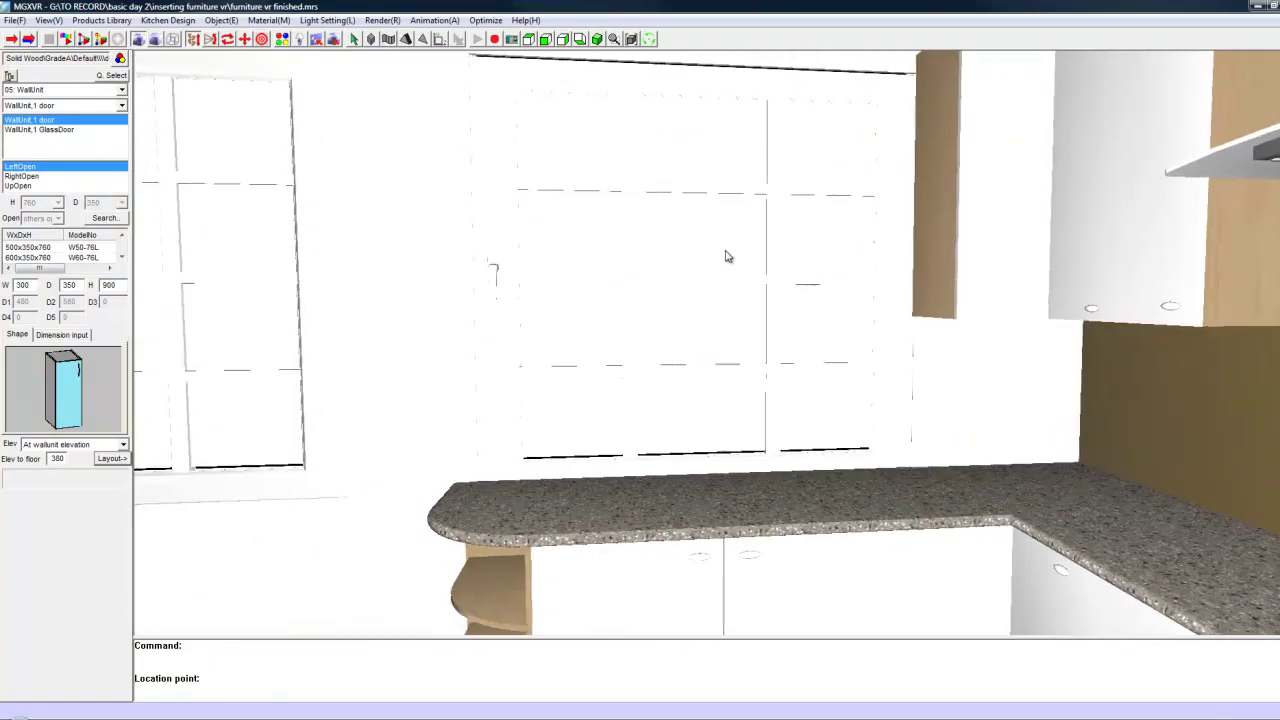
Step: Switch the unit catalogue to the 2 Sinks models of the HardWare category
click(122, 90)
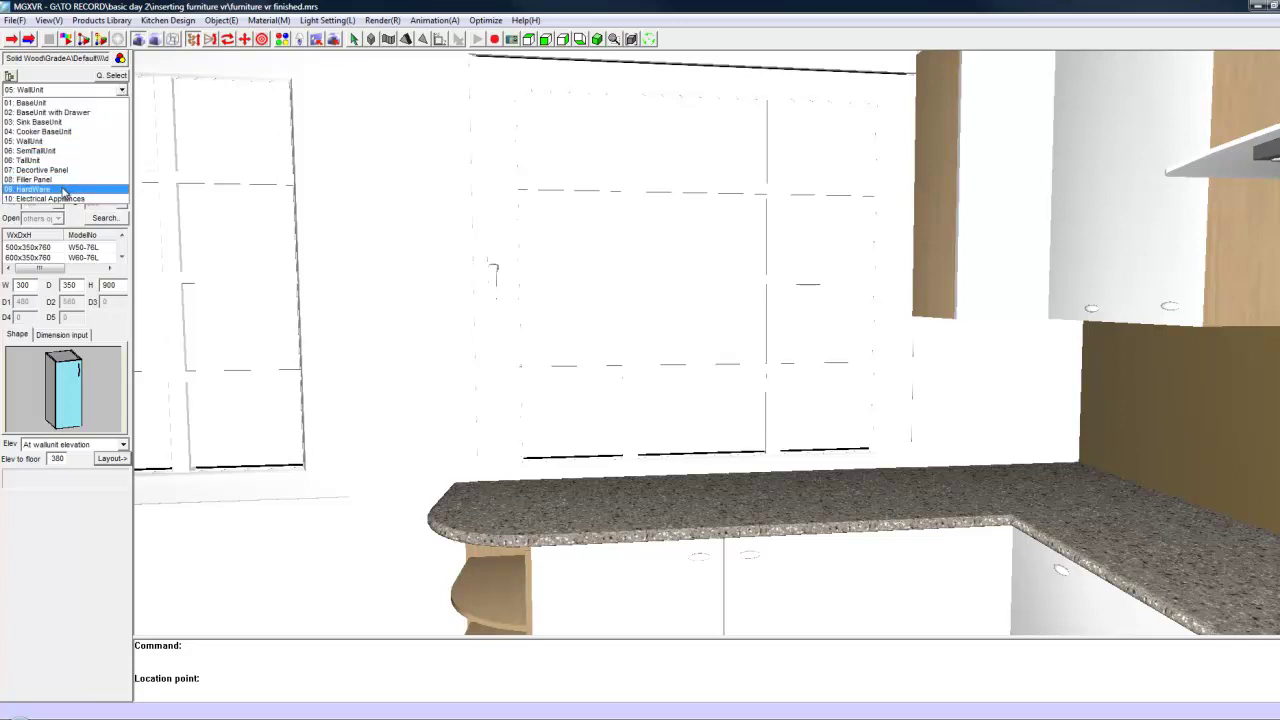
click(63, 190)
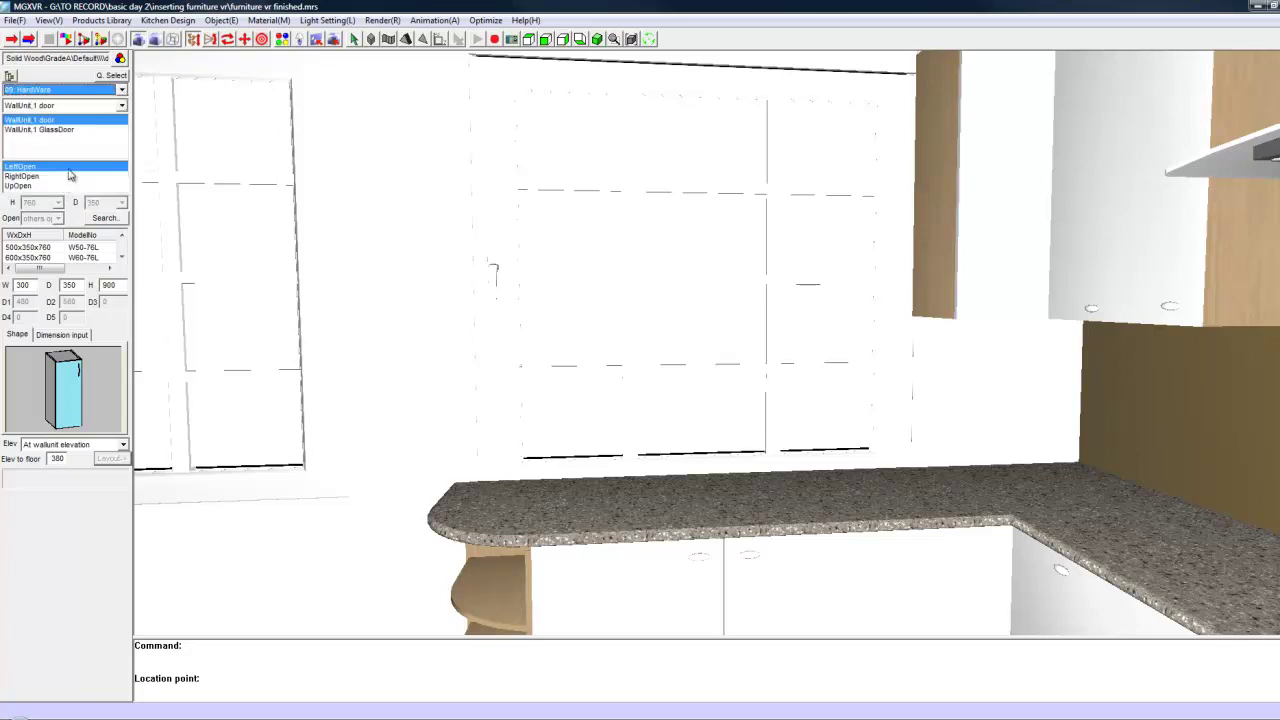
click(114, 128)
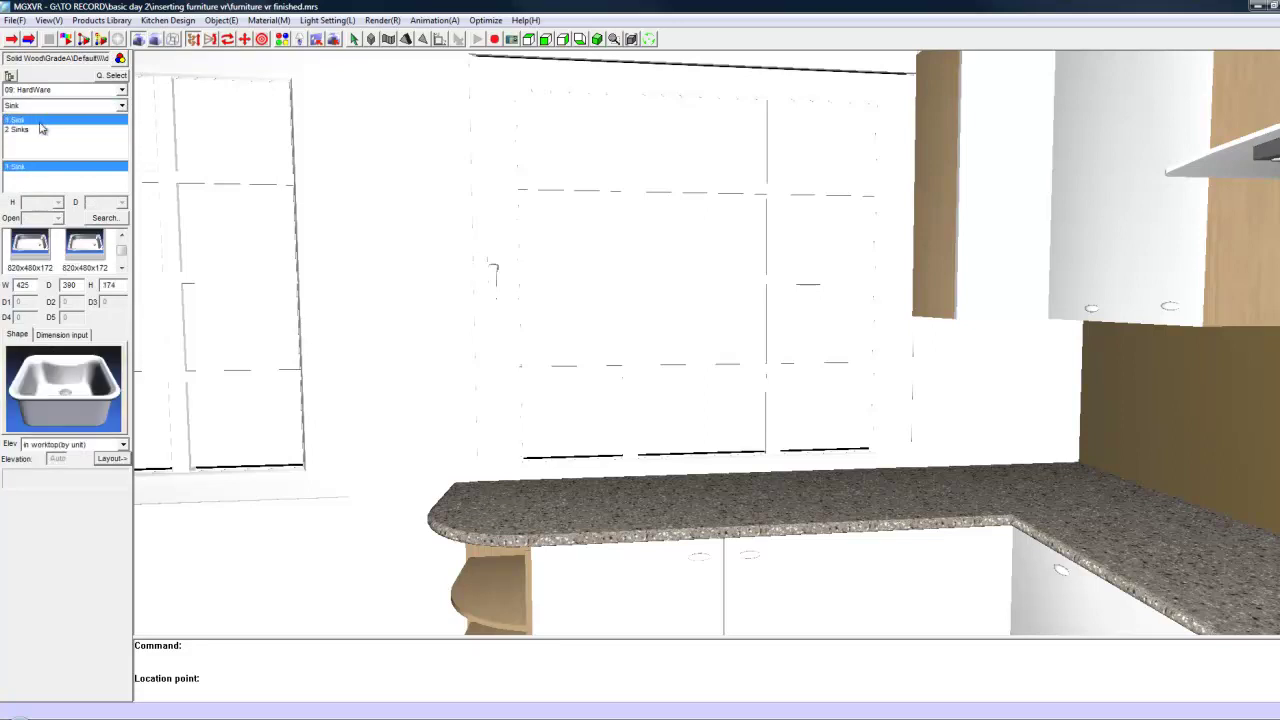
drag(122, 248, 128, 260)
scroll(123, 259, down, 3)
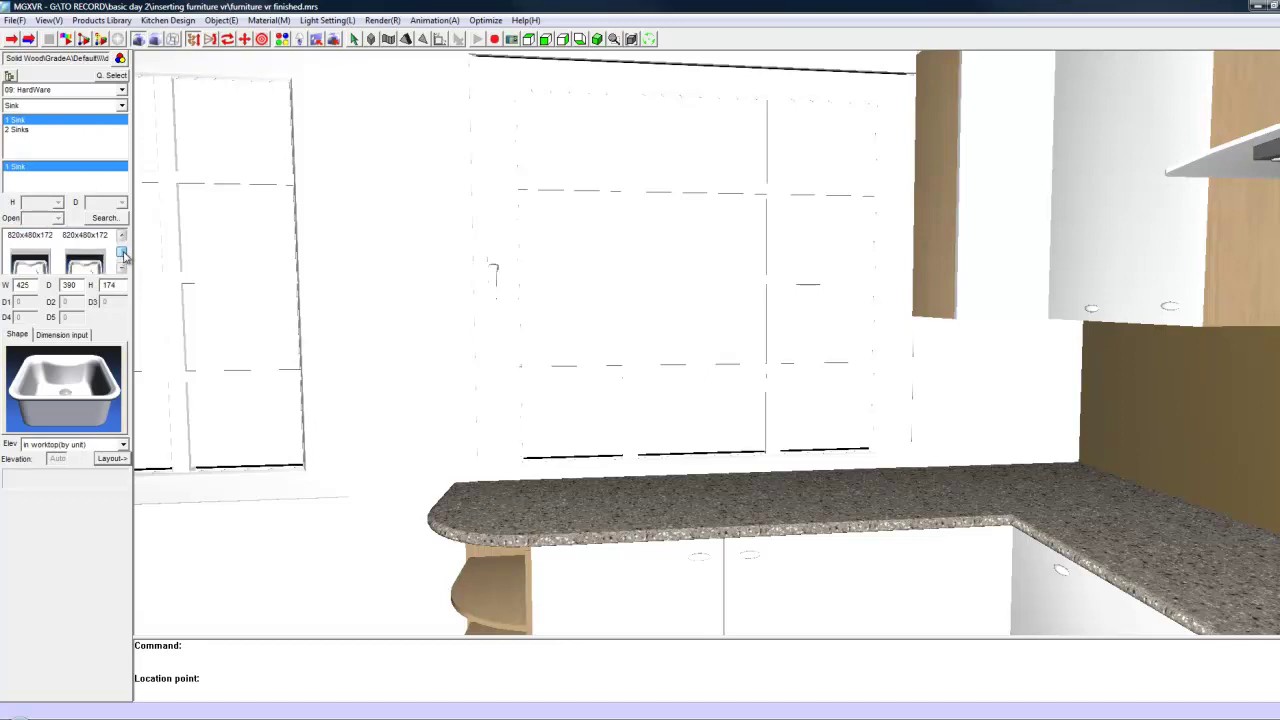
scroll(125, 245, up, 6)
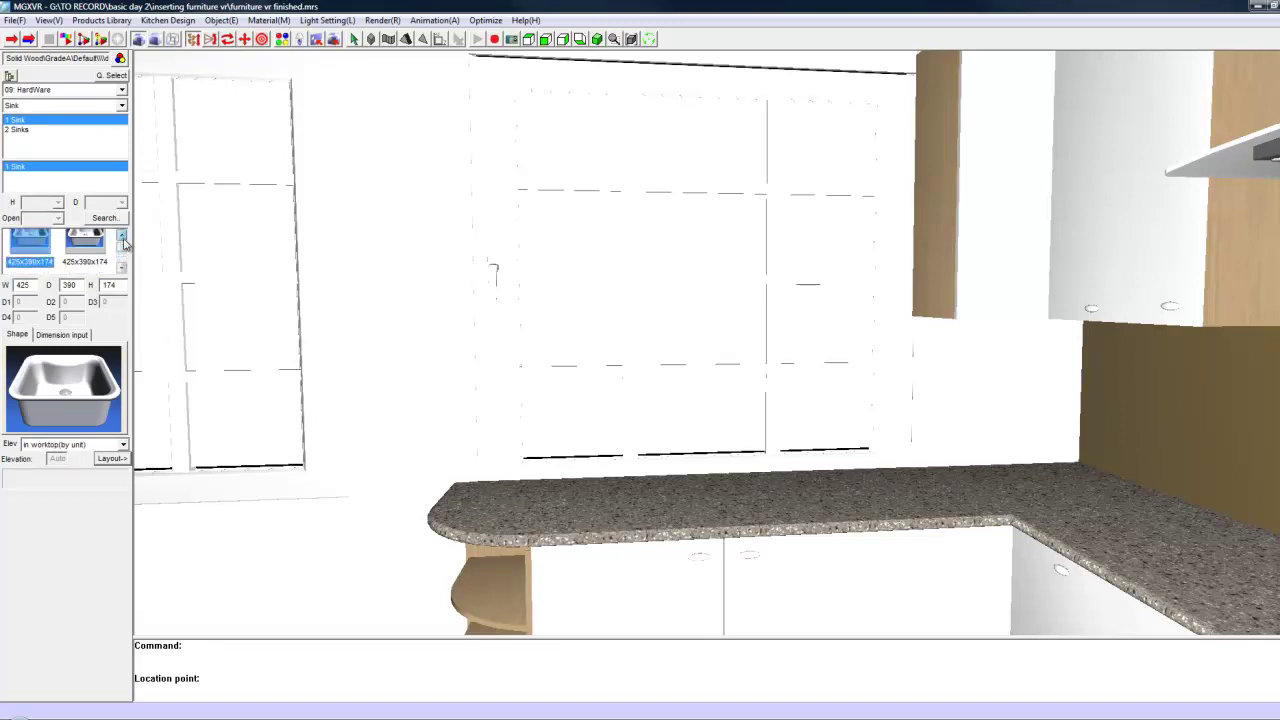
click(20, 130)
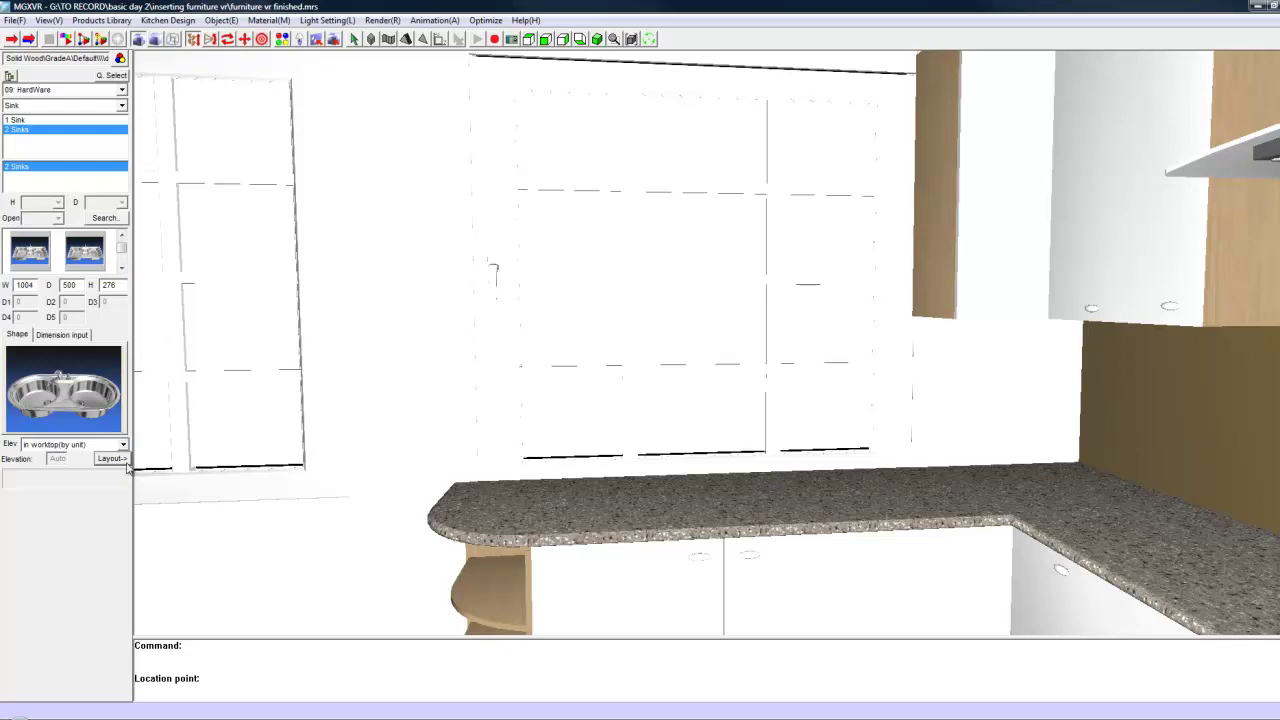
click(76, 232)
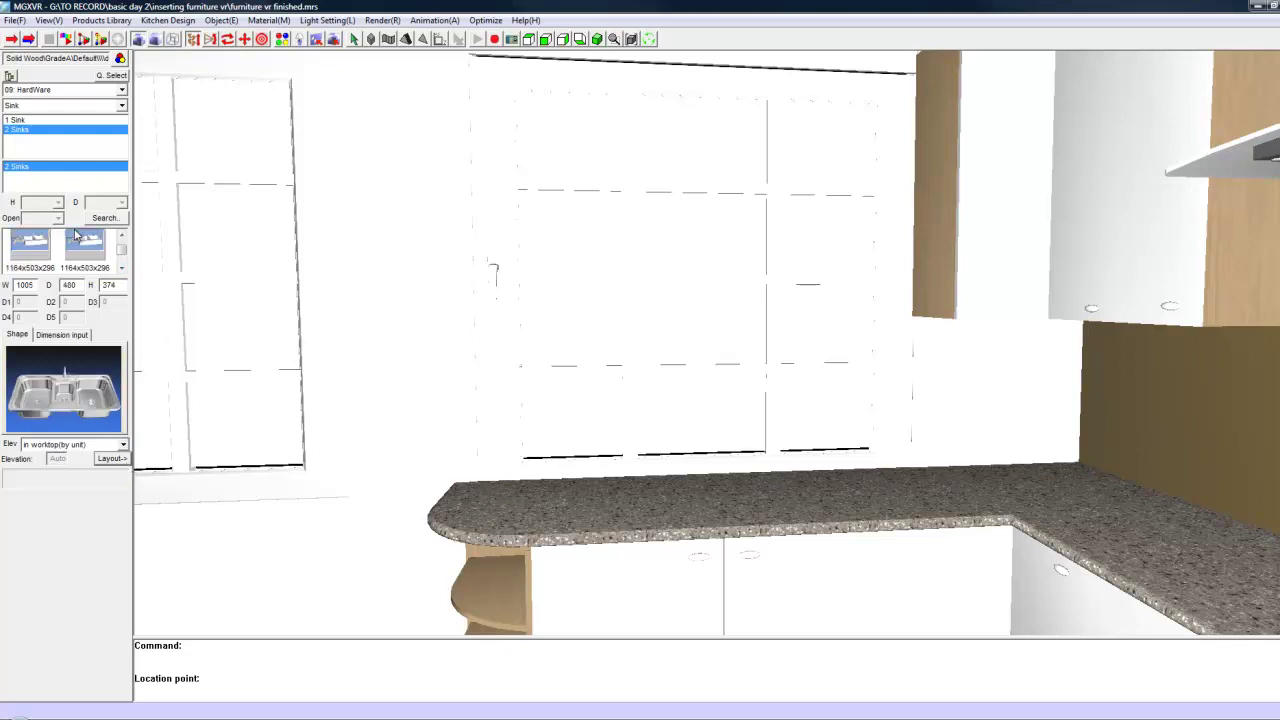
click(112, 458)
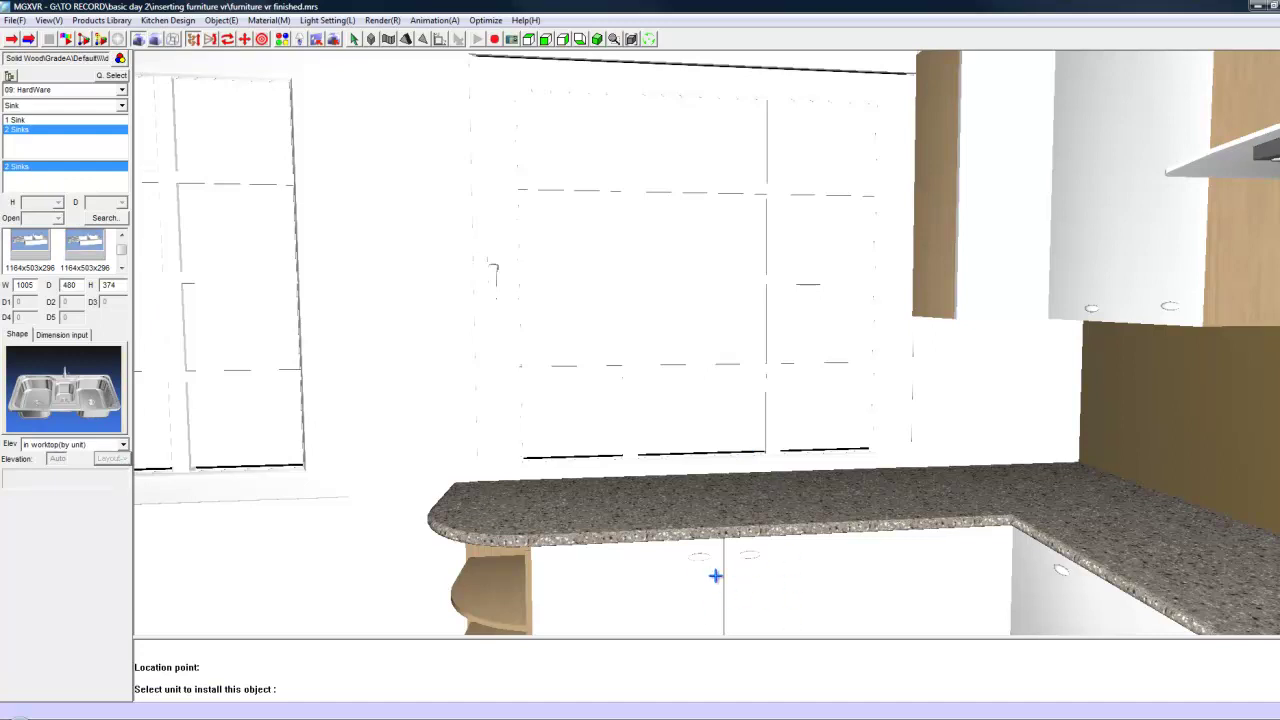
click(764, 563)
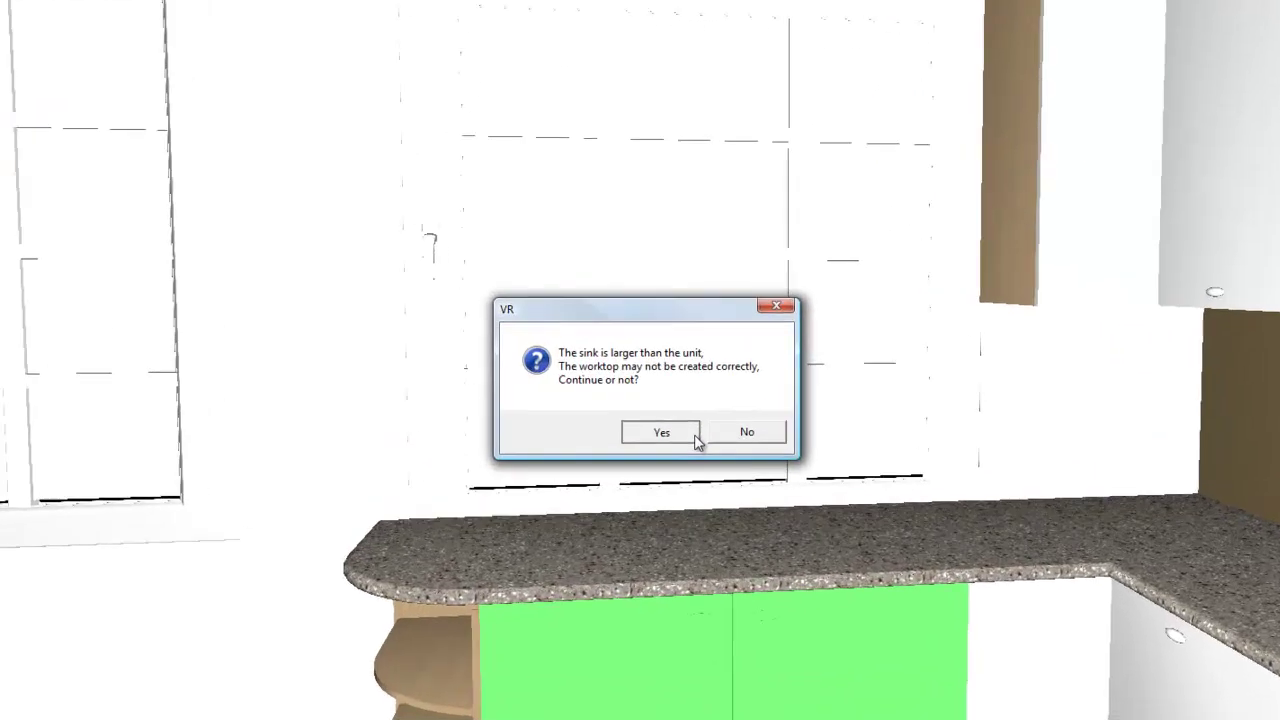
click(694, 436)
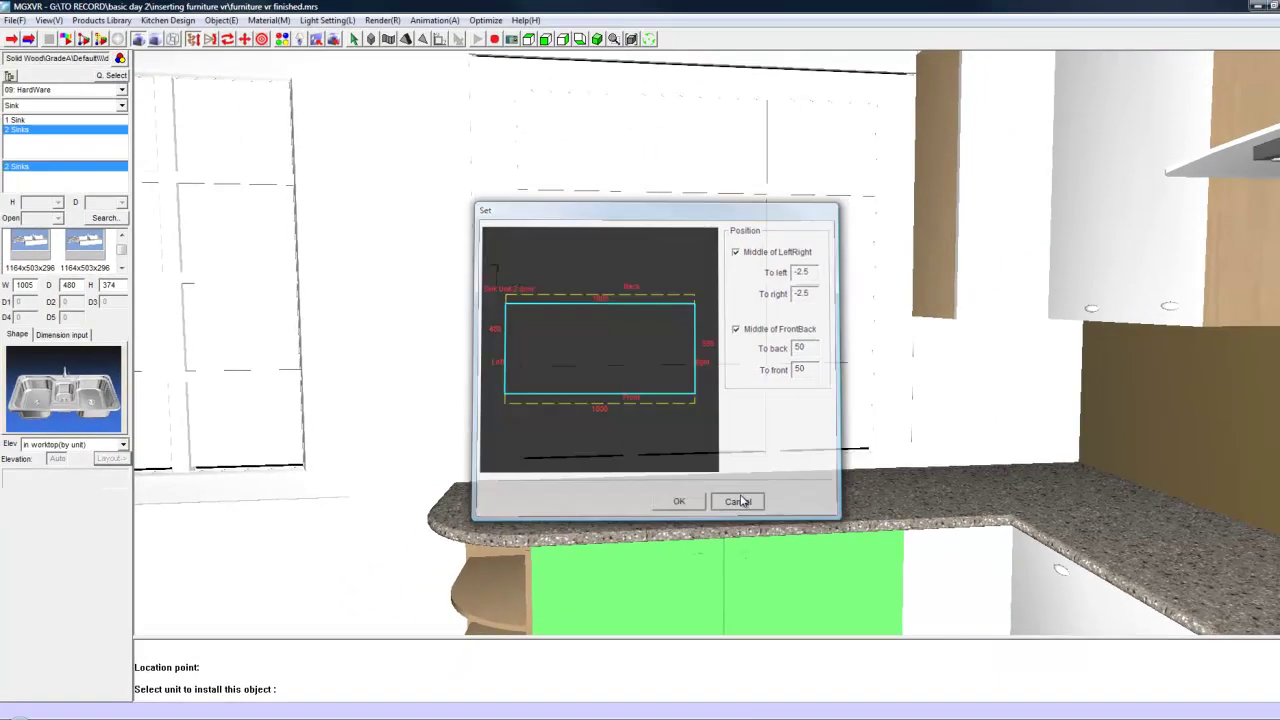
click(757, 566)
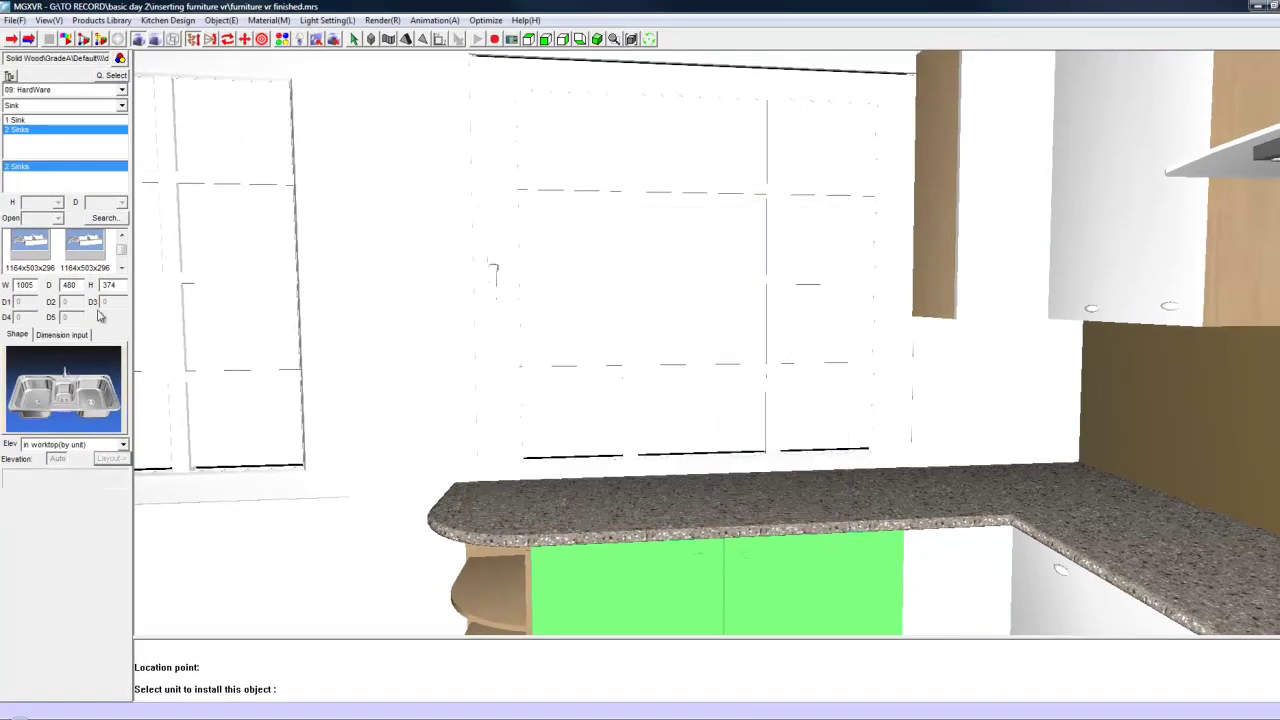
Step: Browse the double-sink models and choose the 728 x 460 x 294 sink
drag(123, 243, 124, 257)
click(125, 240)
click(126, 234)
click(127, 238)
click(121, 268)
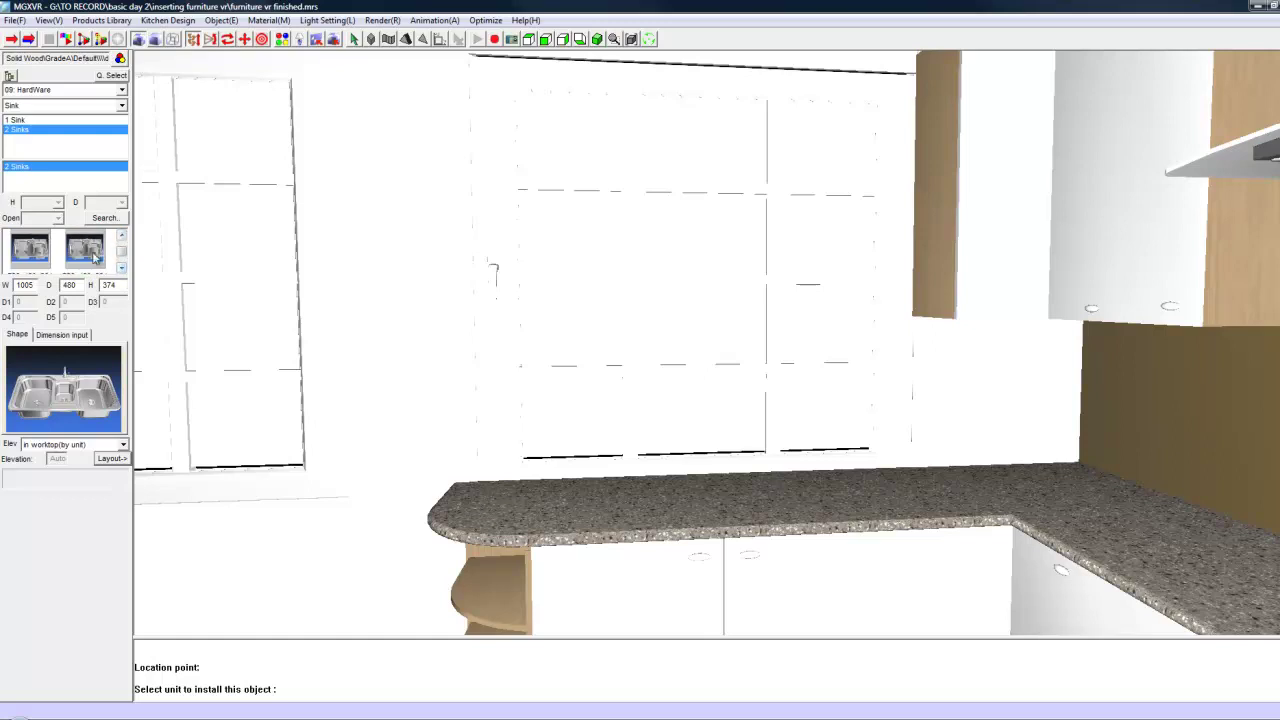
click(94, 258)
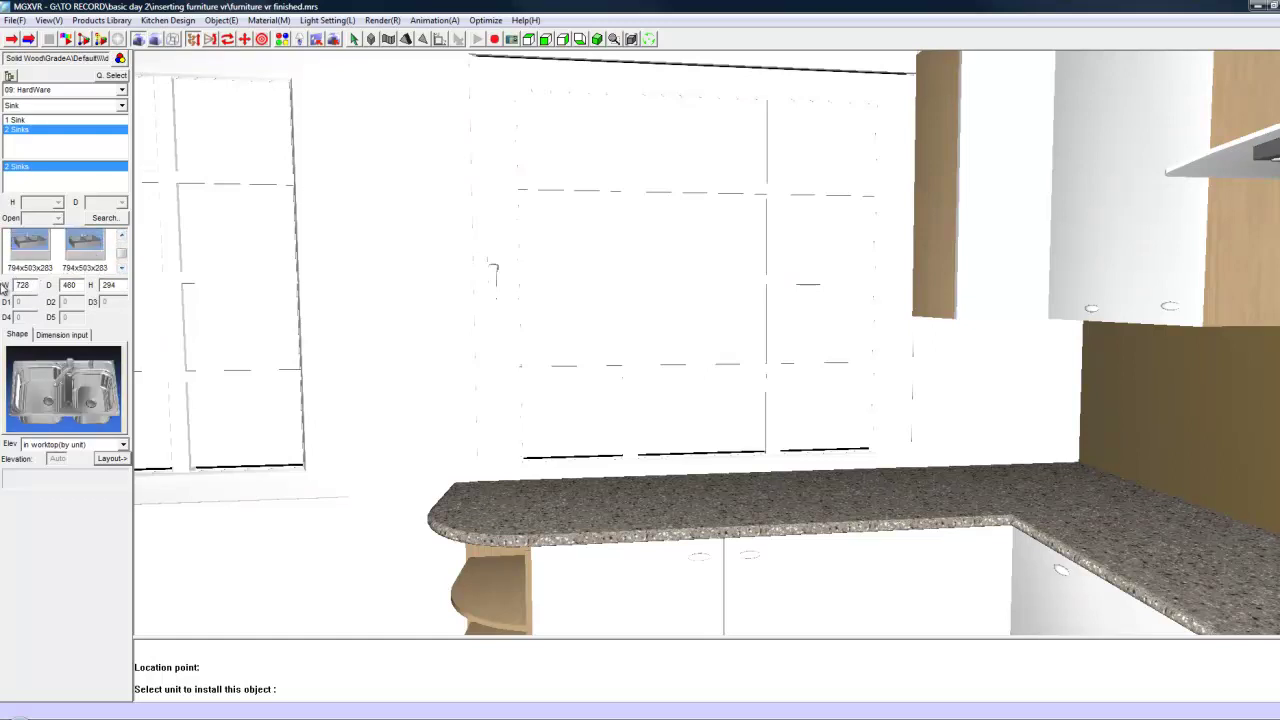
Step: Install the chosen double sink in the two-door sink unit as an underworktop sink, 136 from each side and 60 from back and front
click(110, 459)
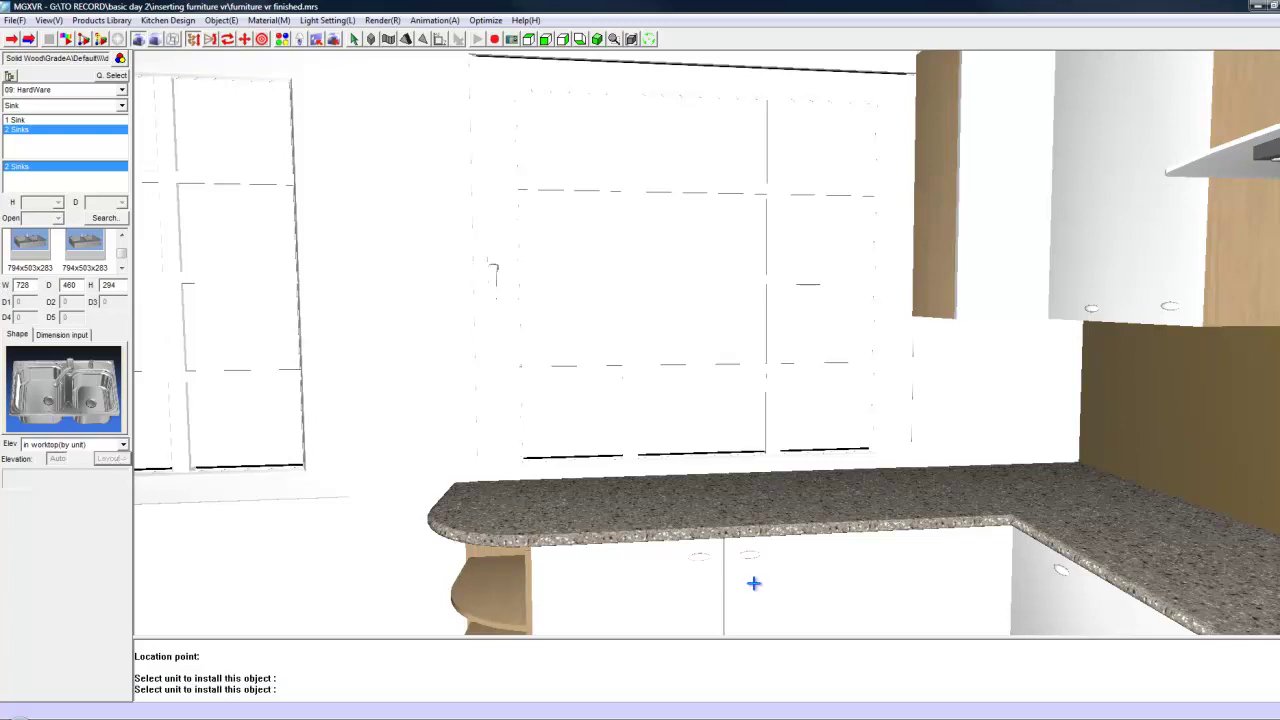
click(736, 584)
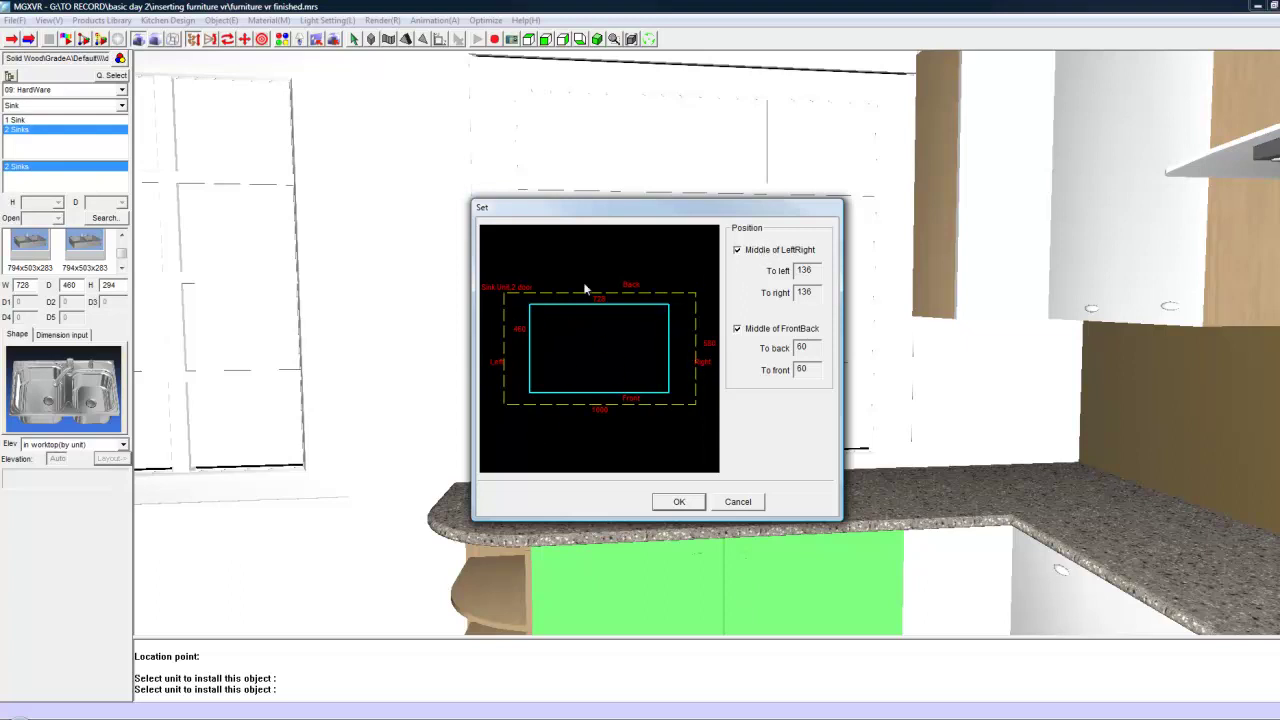
click(787, 330)
click(757, 257)
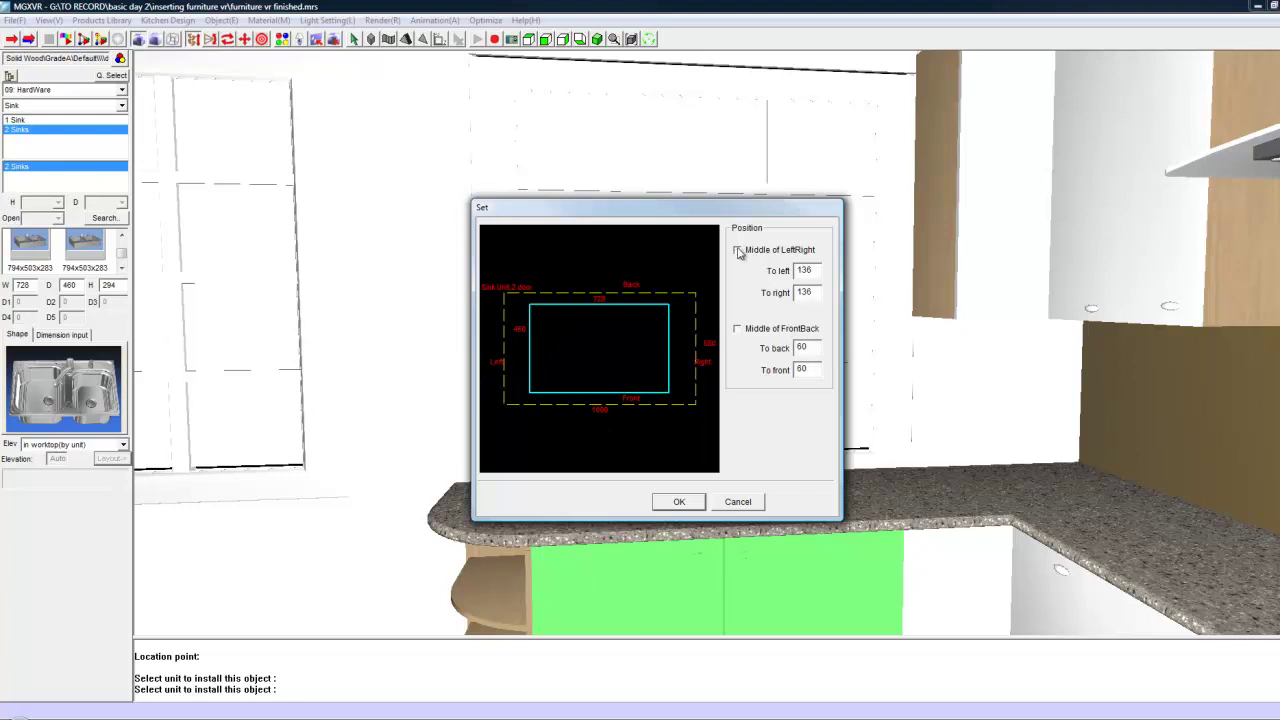
click(745, 258)
click(745, 257)
click(667, 504)
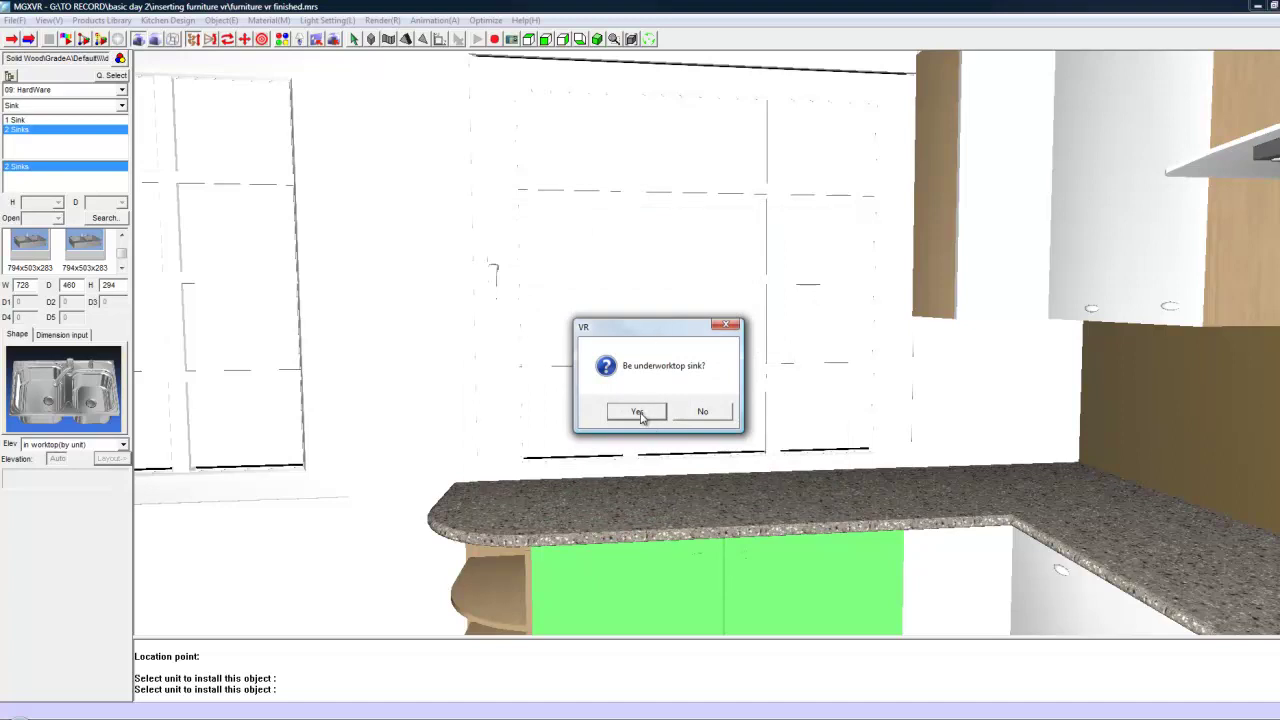
click(636, 412)
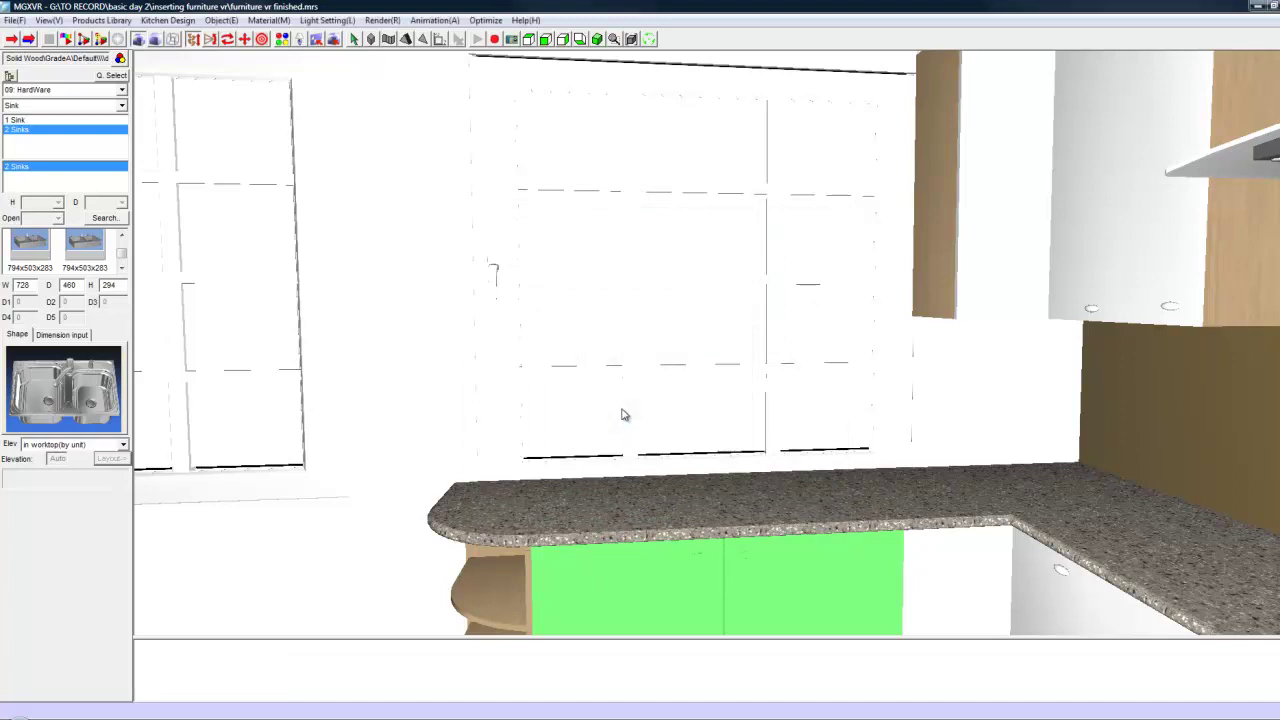
Step: Switch the unit catalogue to the electromagnetic Cooker models under Gas Cooker in the Electrical Appliances category
middle_drag(682, 405, 979, 434)
drag(979, 433, 879, 380)
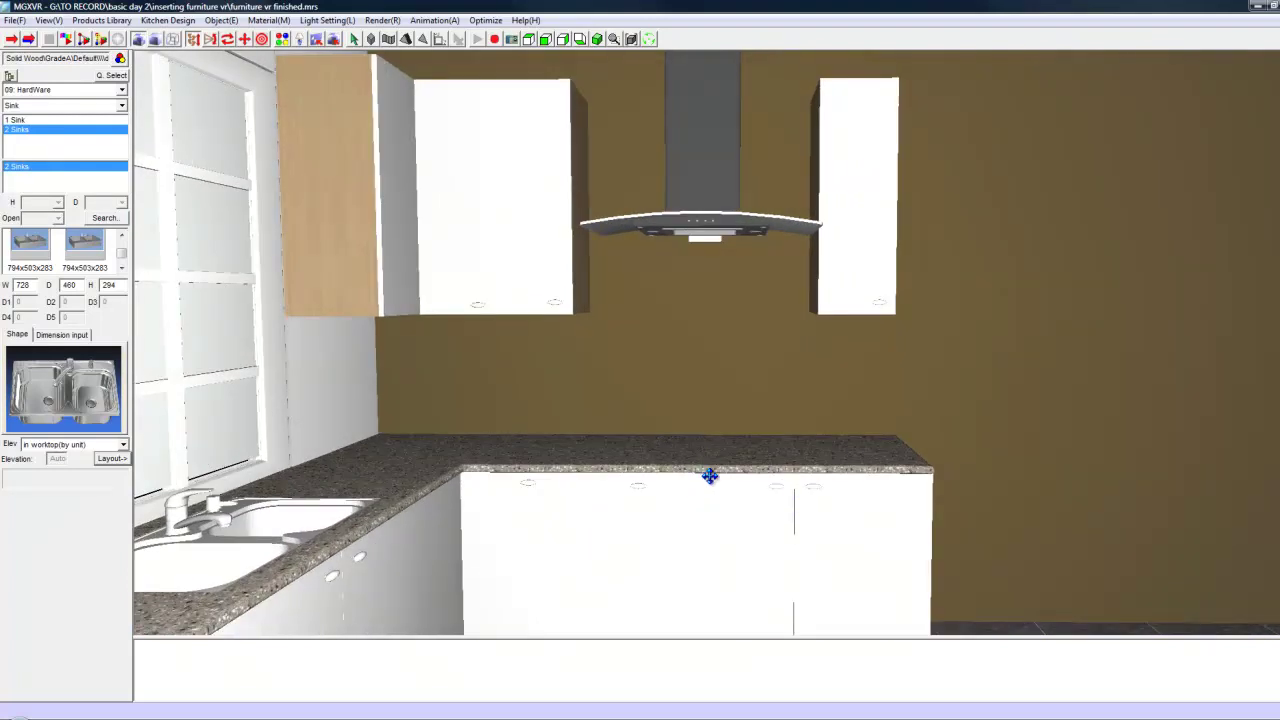
scroll(718, 475, up, 2)
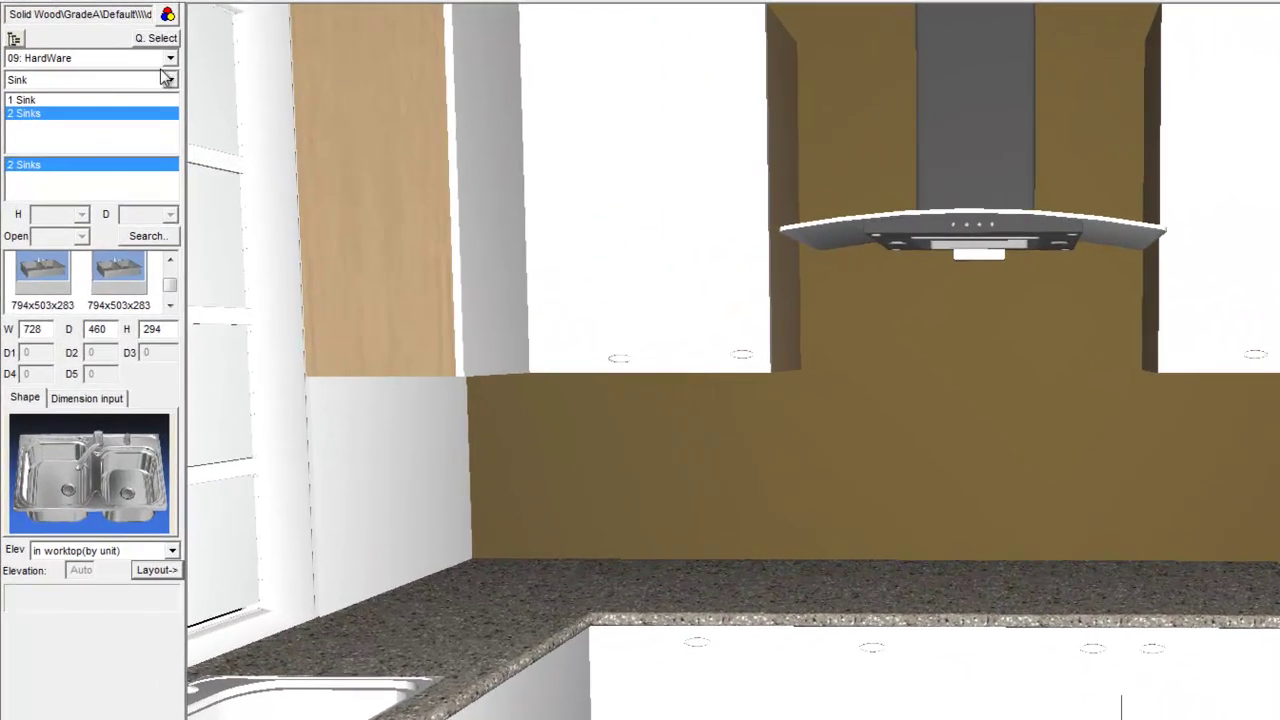
click(129, 102)
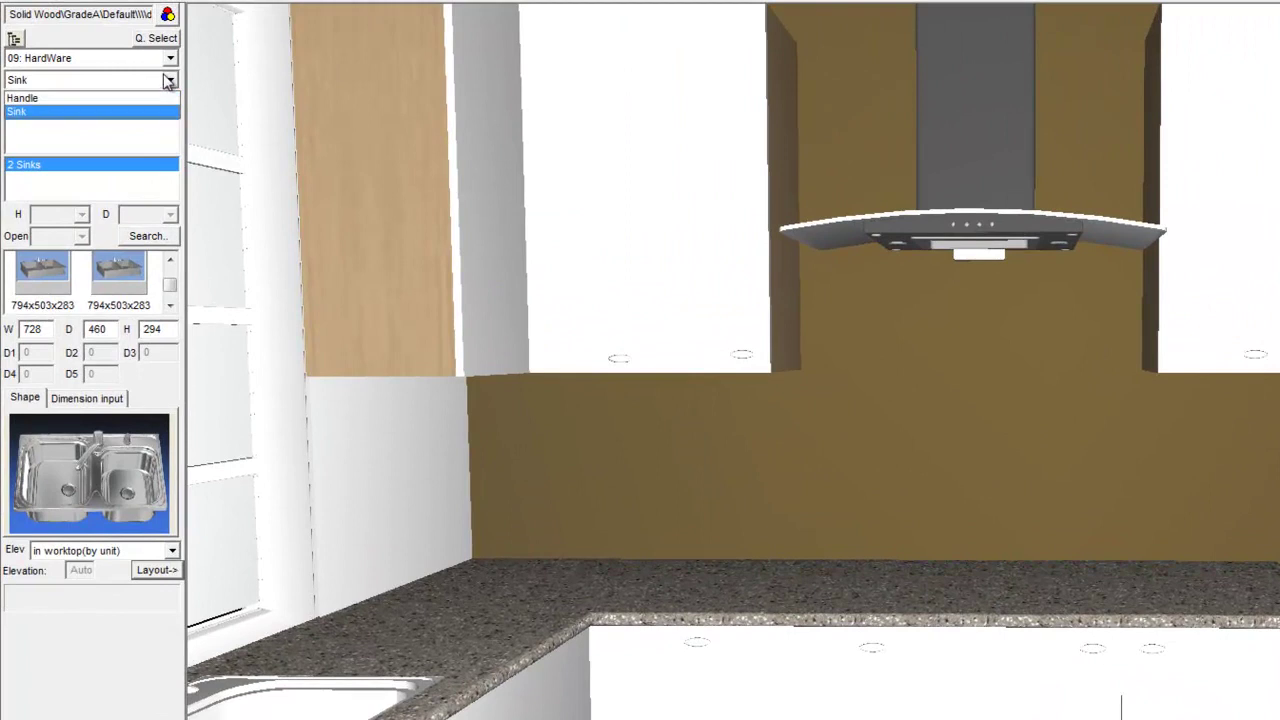
click(129, 86)
click(171, 59)
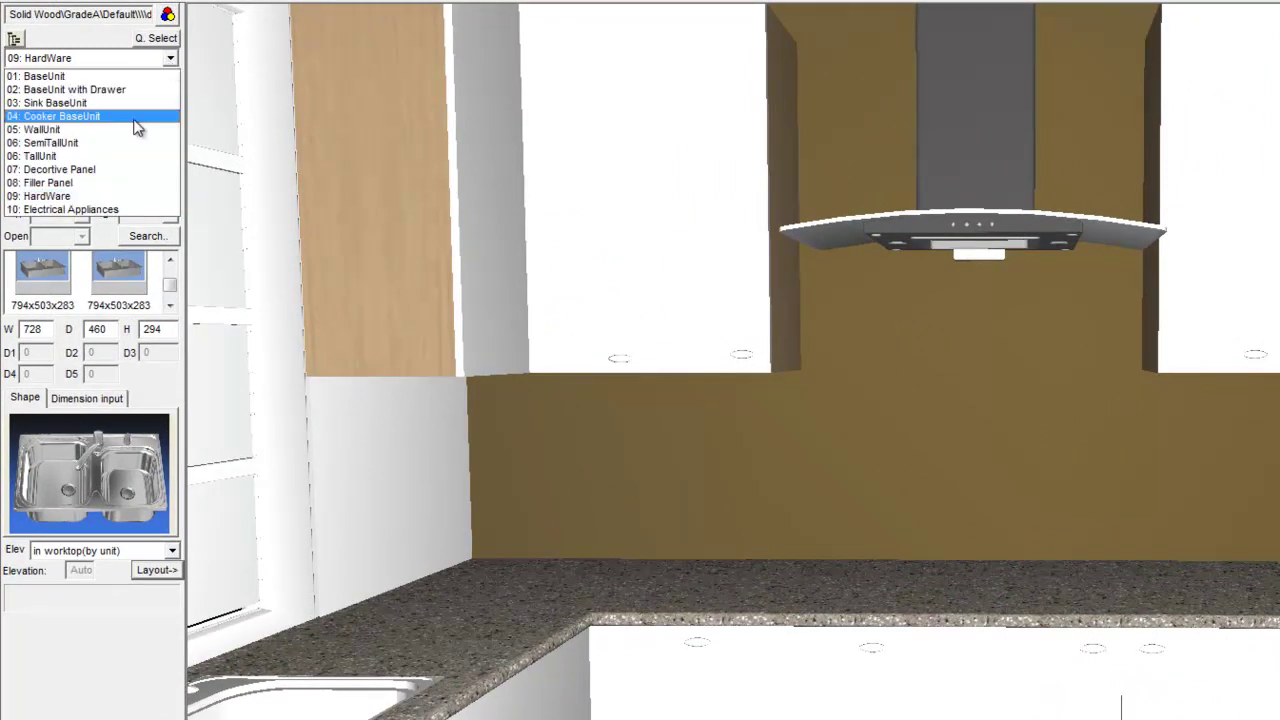
click(96, 212)
click(135, 81)
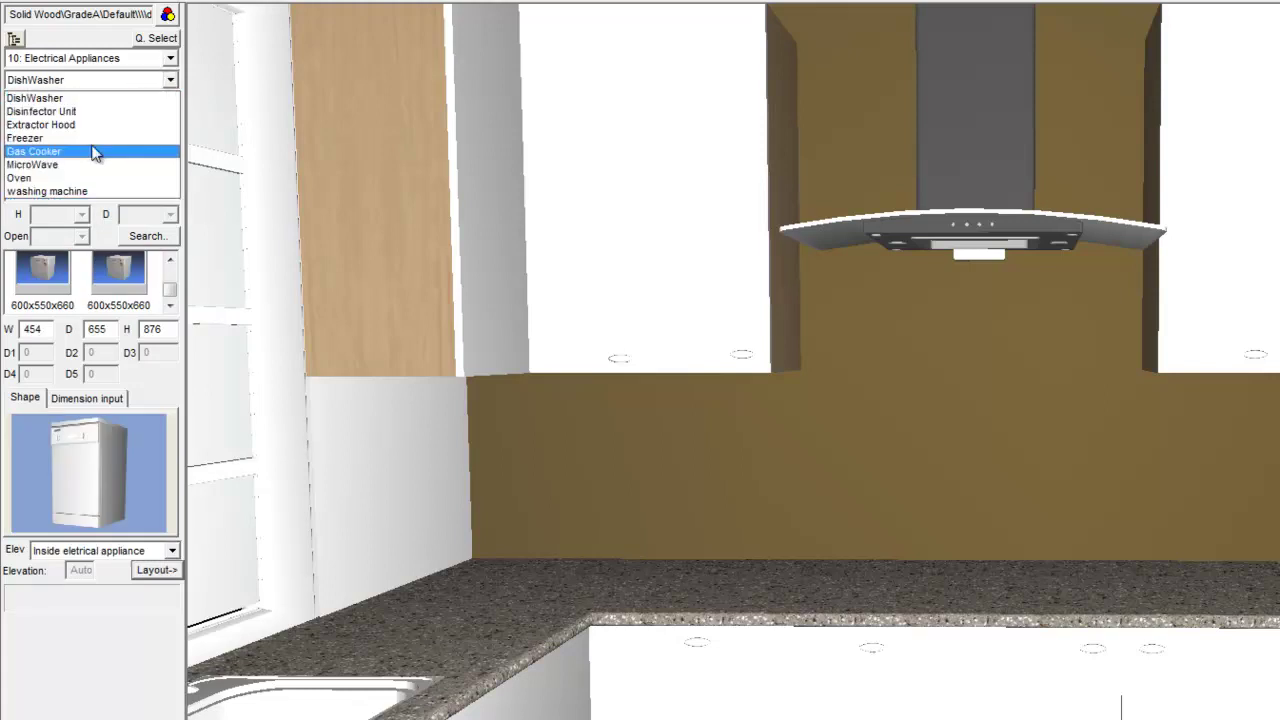
click(93, 151)
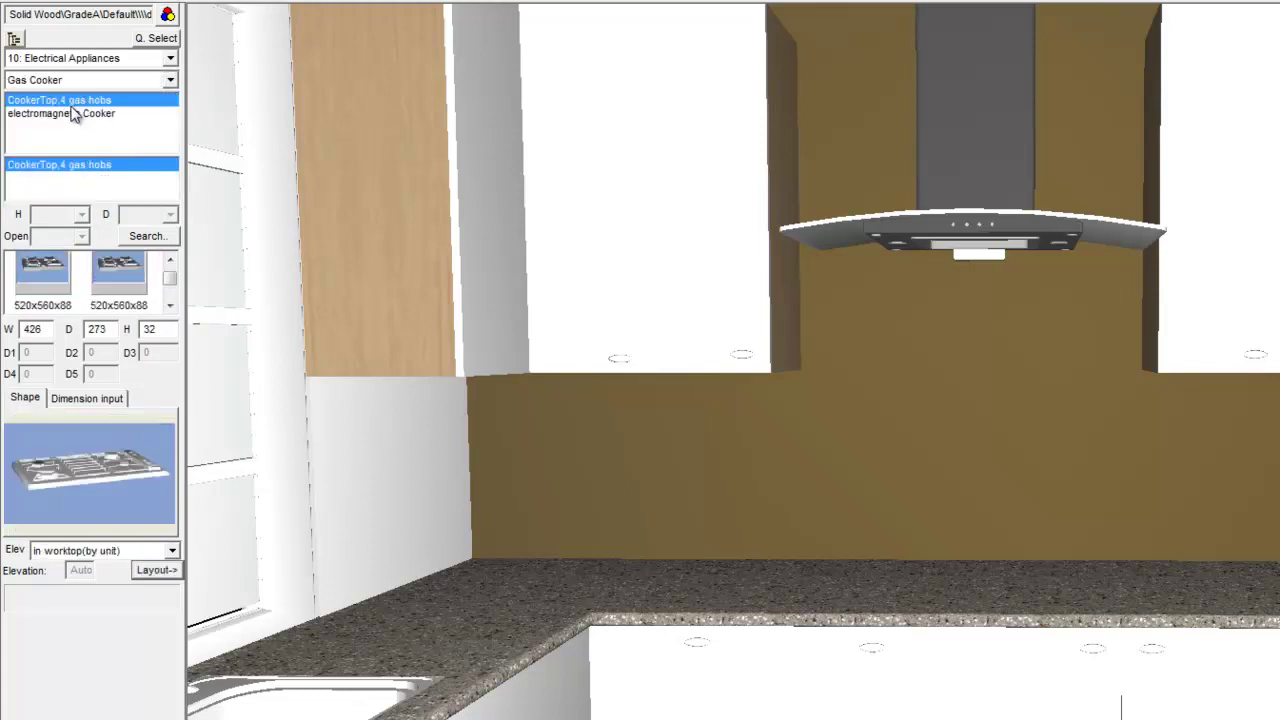
click(78, 115)
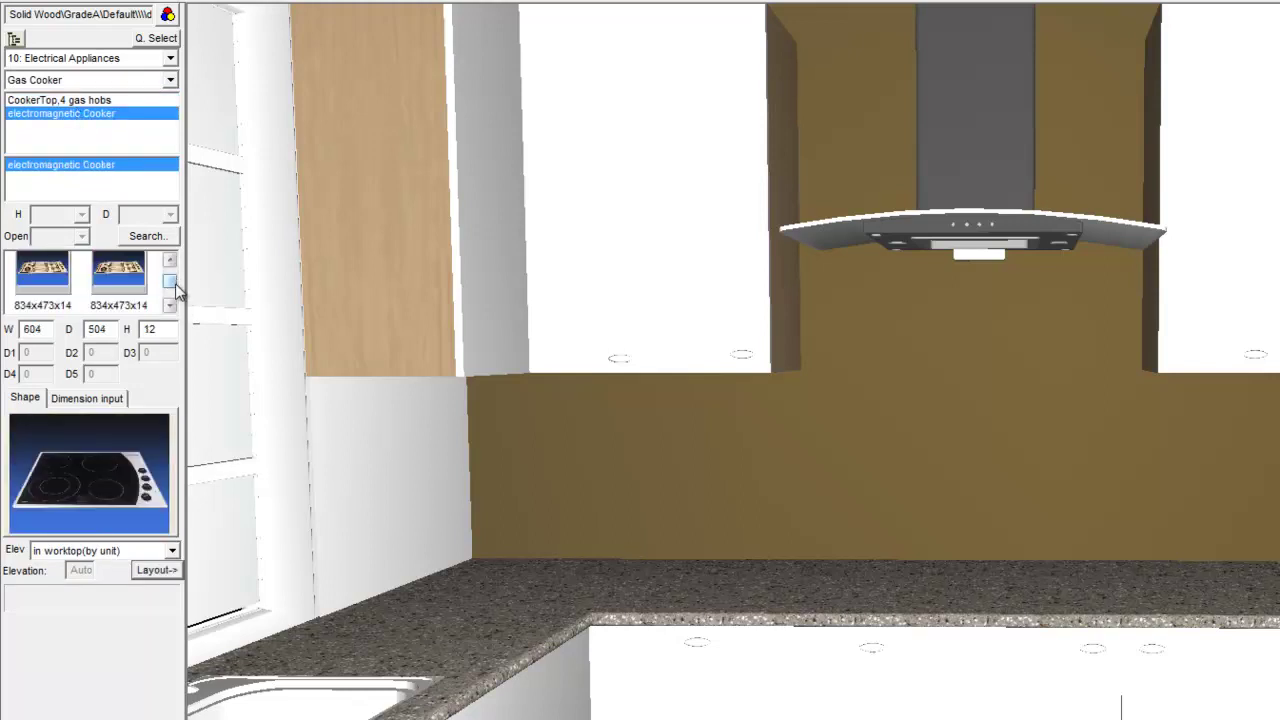
Step: Install the 604 x 504 x 12 electromagnetic cooker in the two-door base unit, 136 to left, 260 to right, 16 to back and 60 to front
scroll(149, 281, down, 2)
click(156, 570)
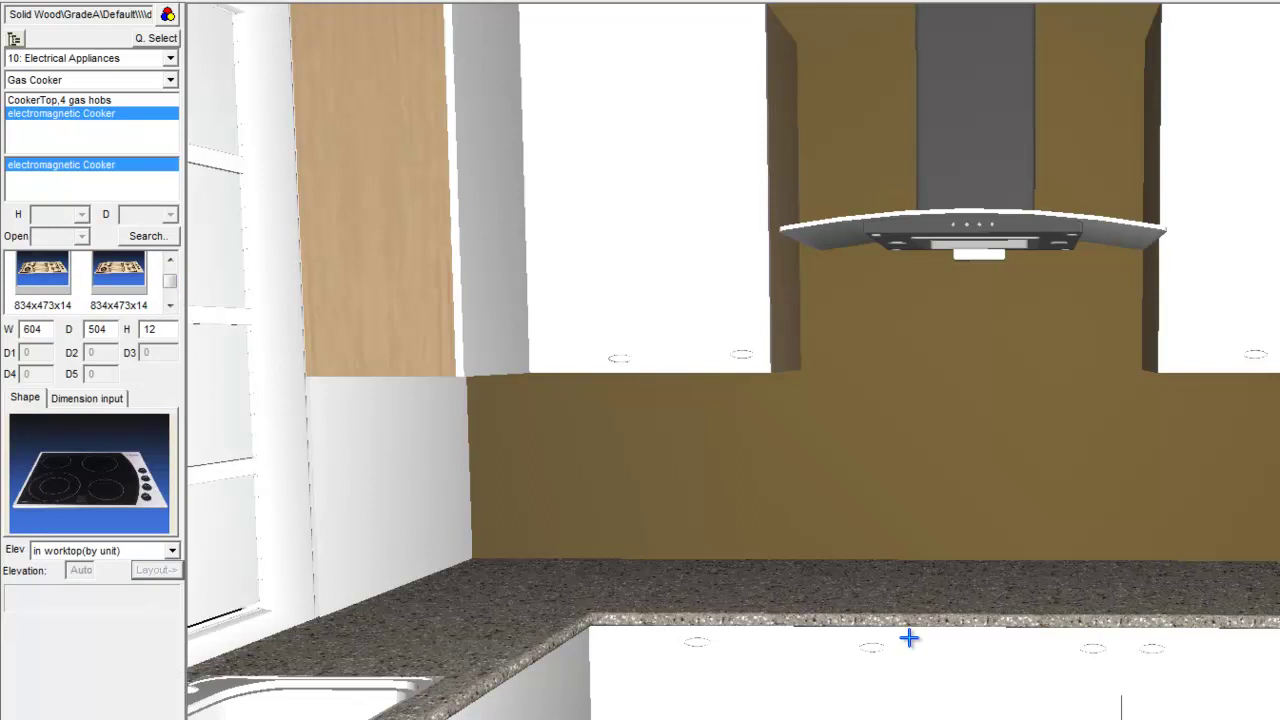
click(947, 658)
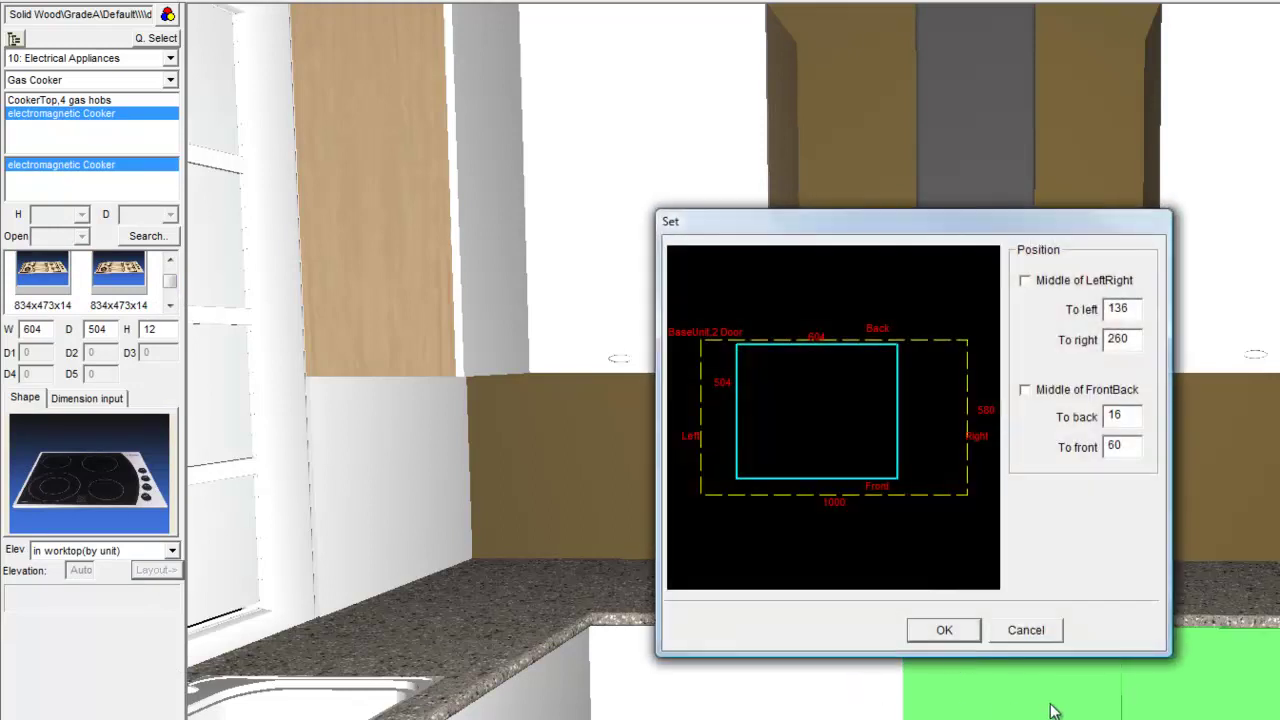
click(941, 636)
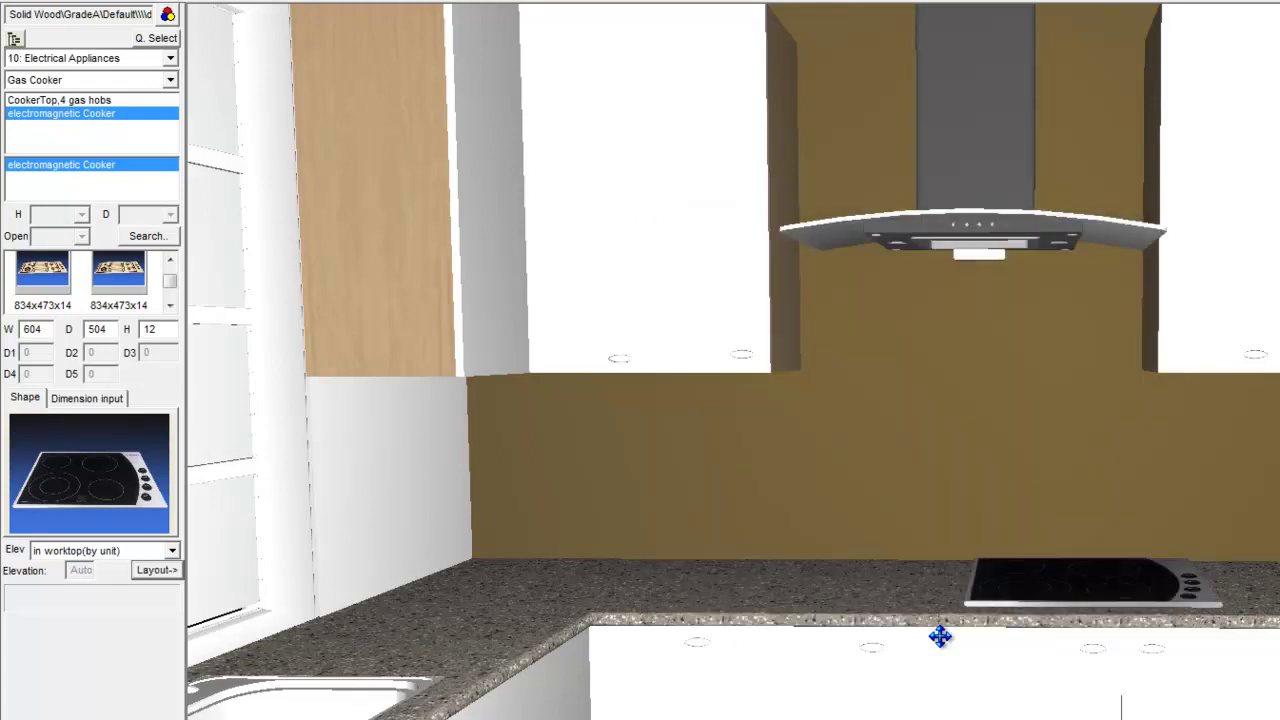
Step: Move the electromagnetic cooker about -322 in X along the worktop towards the room corner and finish editing it
click(487, 3)
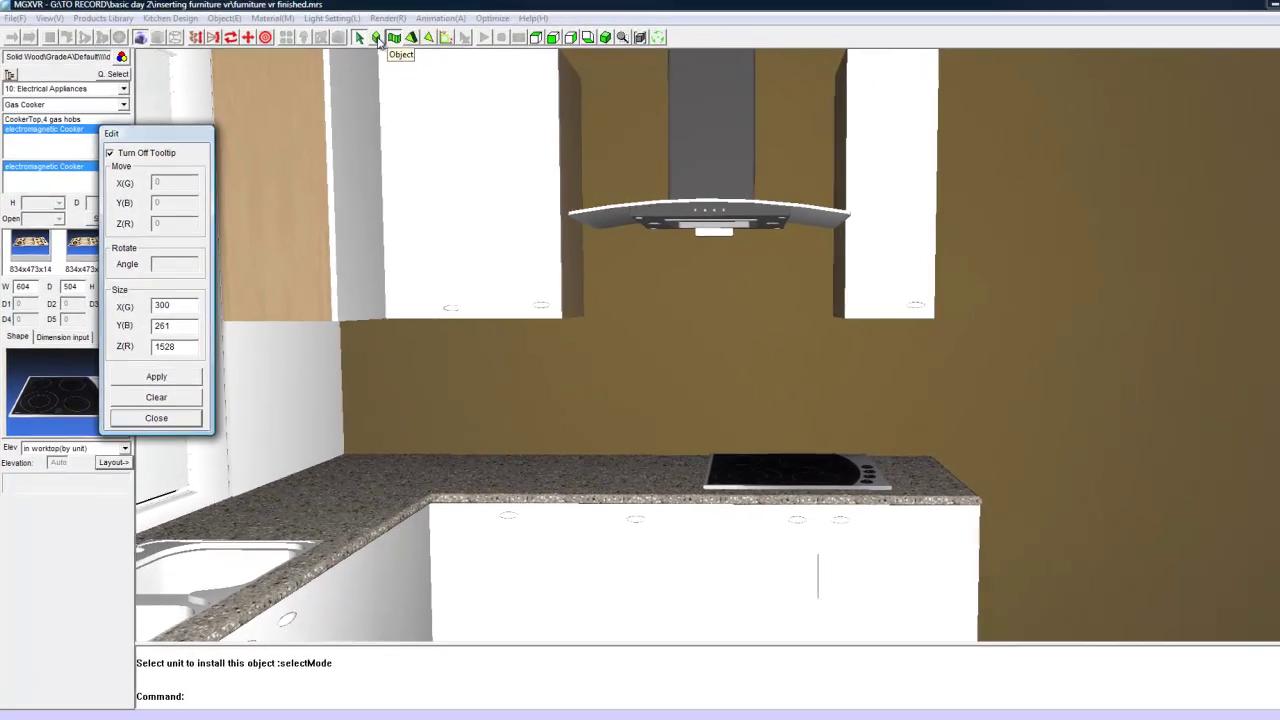
click(785, 466)
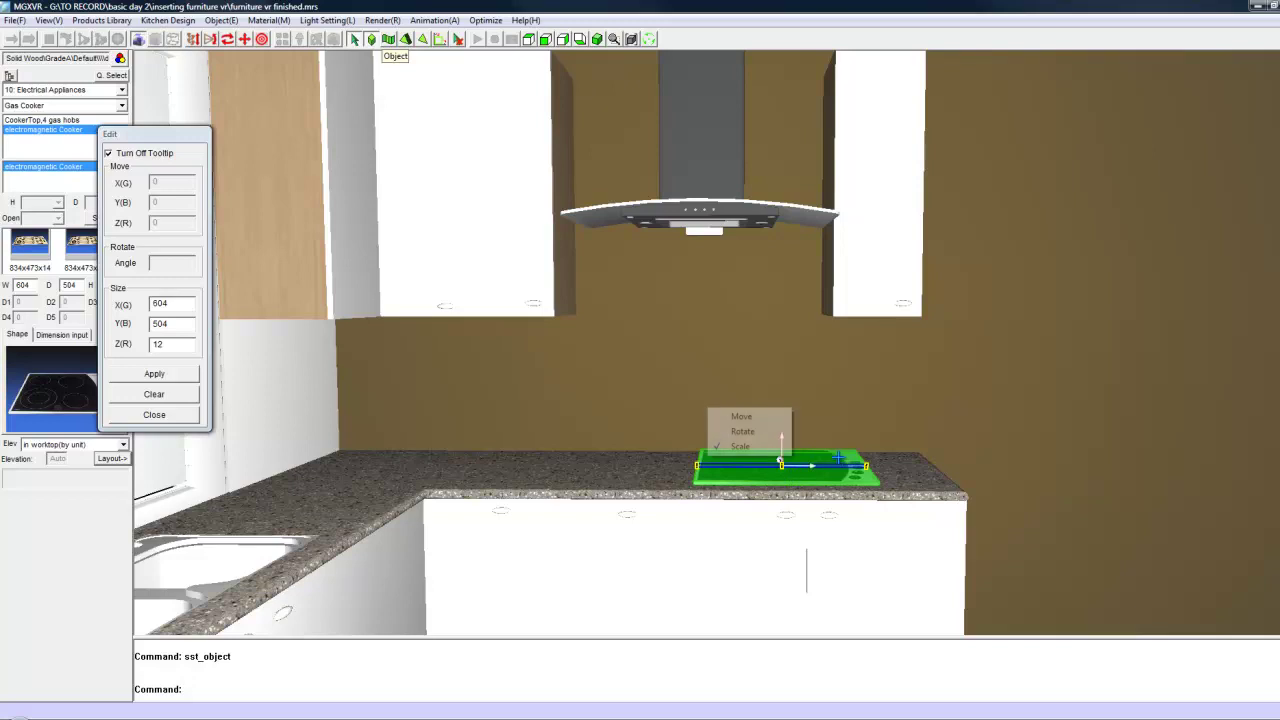
click(773, 418)
drag(771, 434, 692, 460)
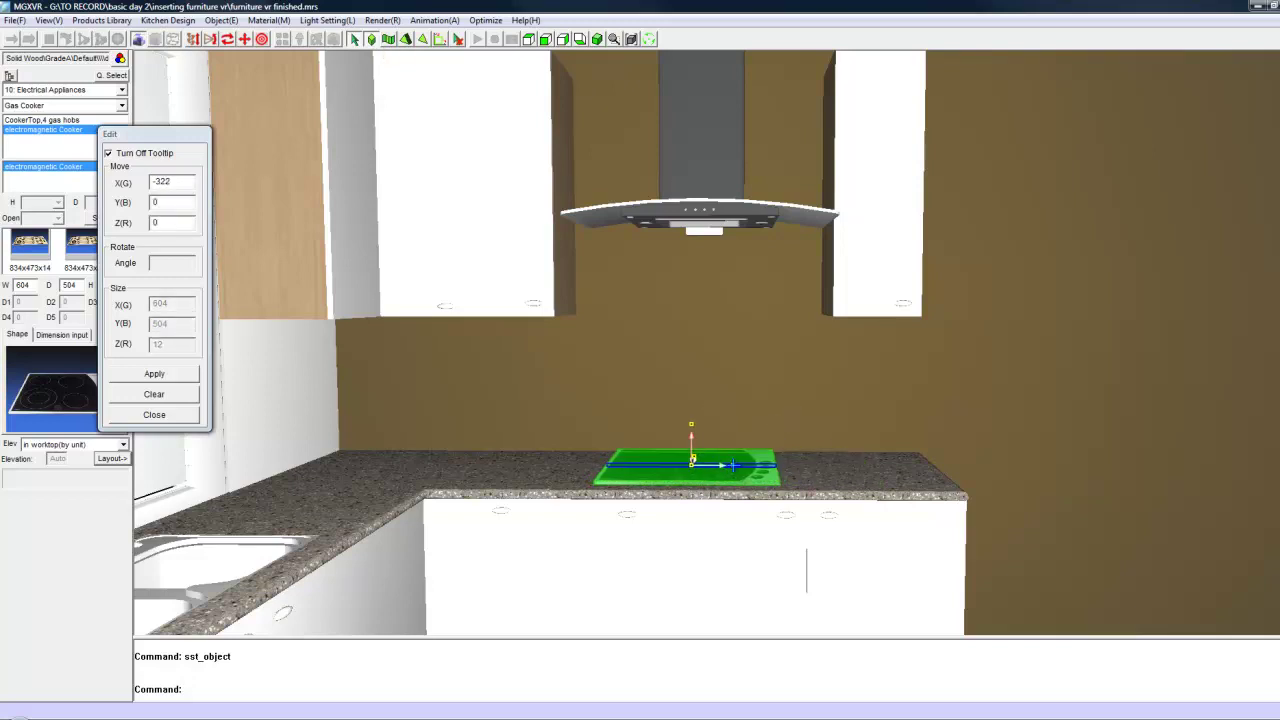
click(163, 380)
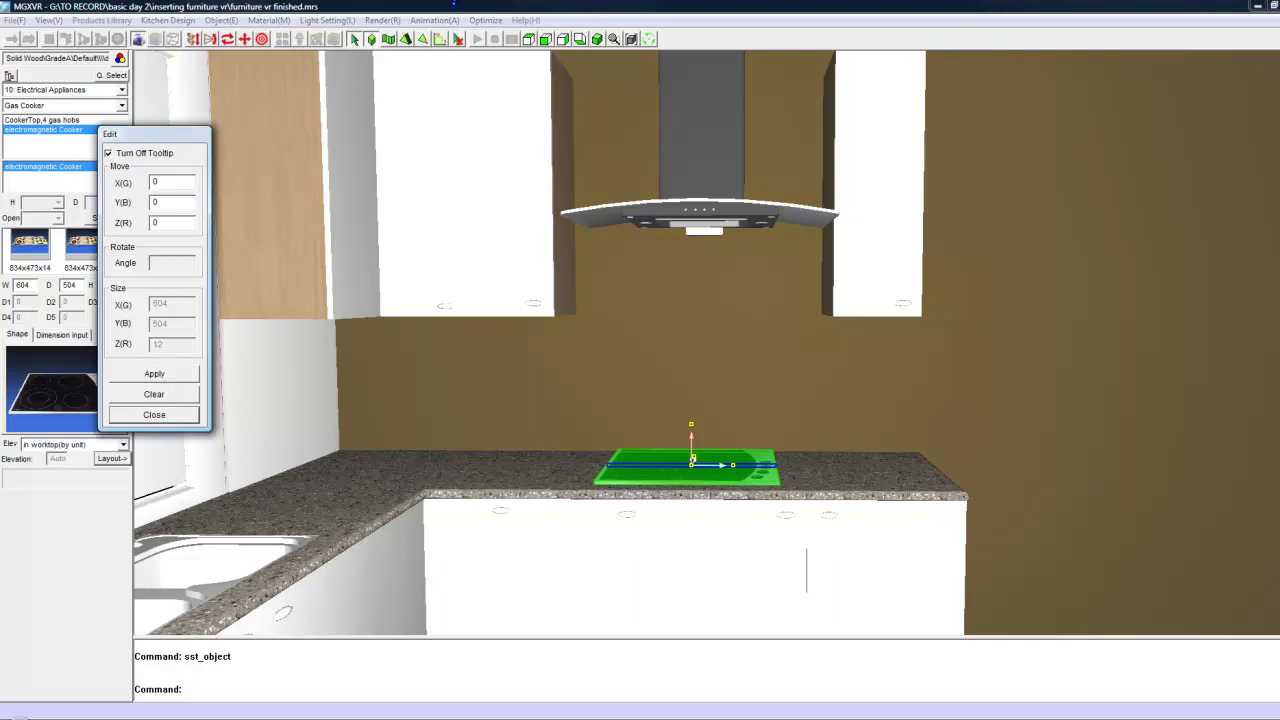
click(154, 414)
Step: Apply the white upholstery material of the armchairs to the red front panels of both armchairs with the Material Editor
click(459, 38)
scroll(752, 289, down, 5)
middle_drag(753, 289, 1044, 650)
scroll(1020, 554, up, 4)
middle_drag(1029, 589, 658, 573)
drag(657, 573, 646, 469)
click(227, 39)
drag(277, 134, 437, 394)
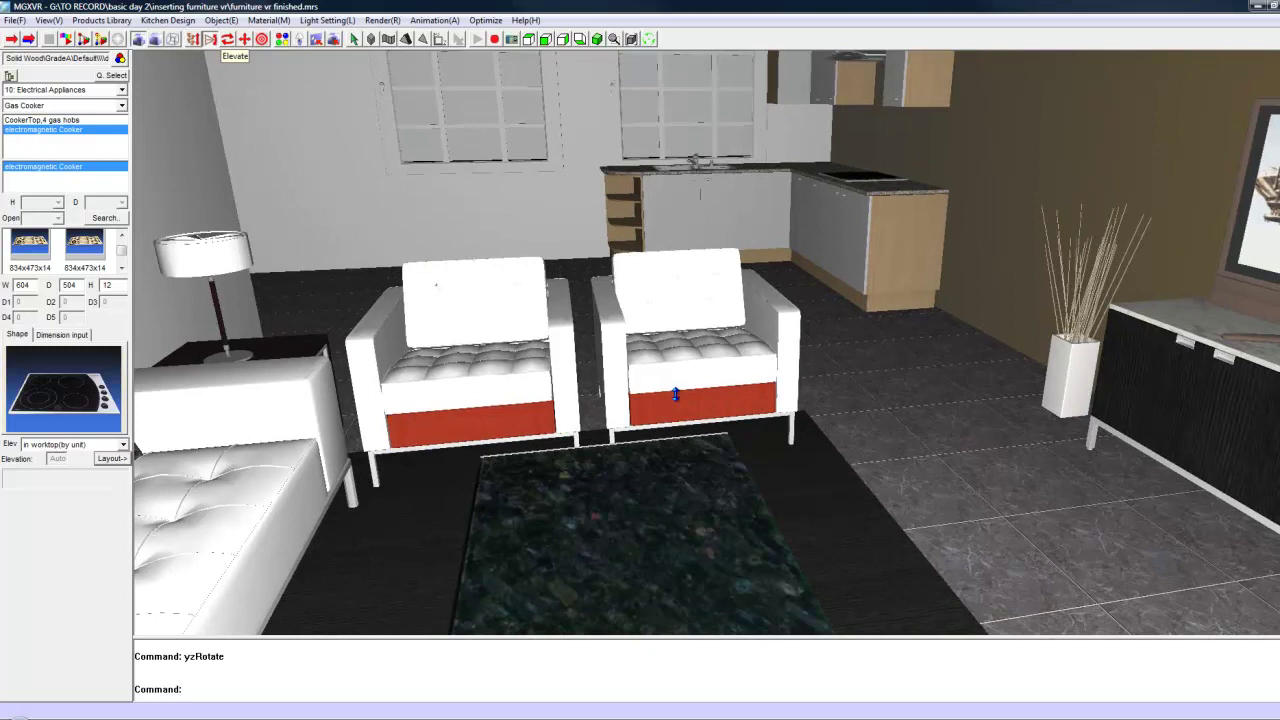
click(283, 39)
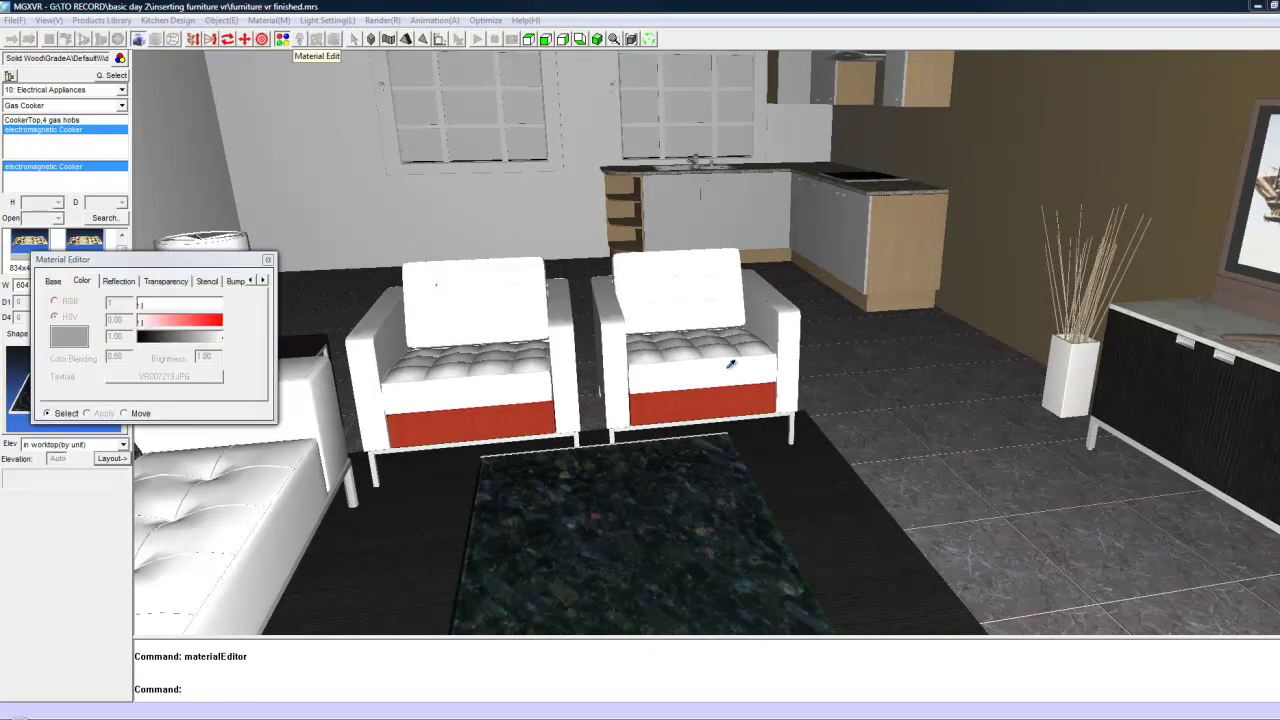
click(104, 413)
click(505, 408)
click(688, 400)
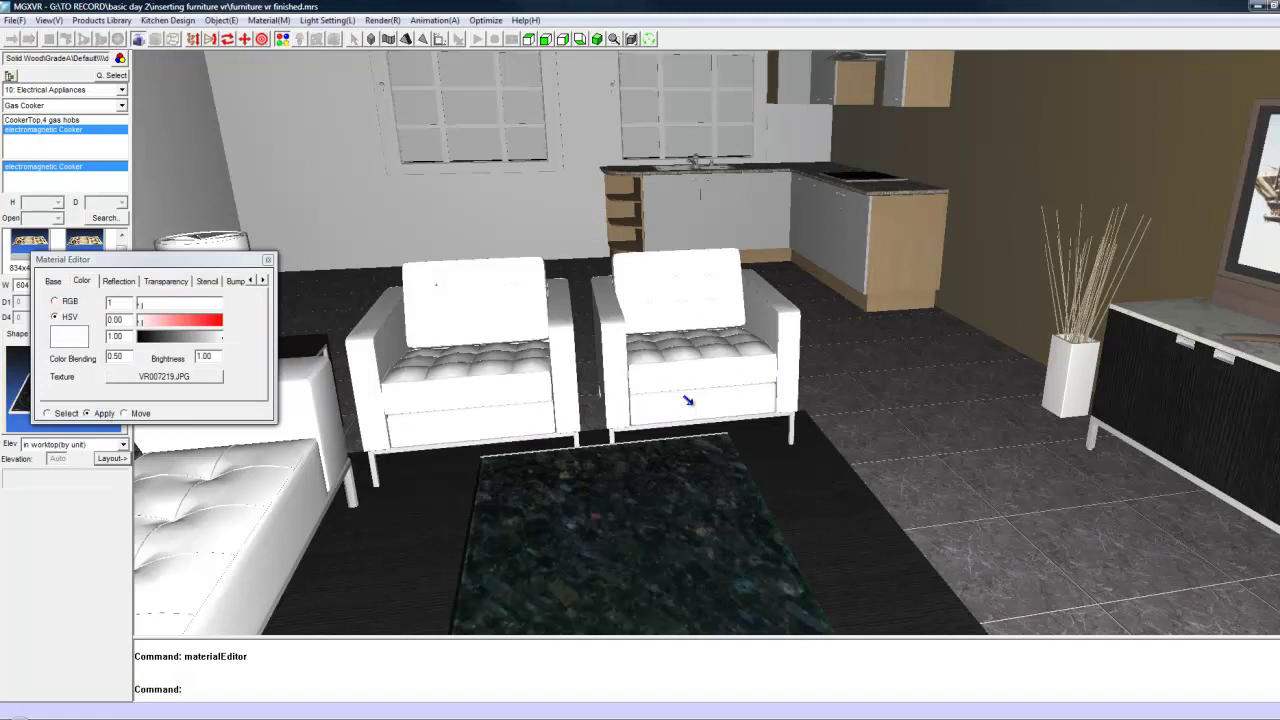
click(268, 260)
Step: Look over the living area, switch to the top view of the room and show the products library
drag(440, 220, 518, 105)
click(210, 38)
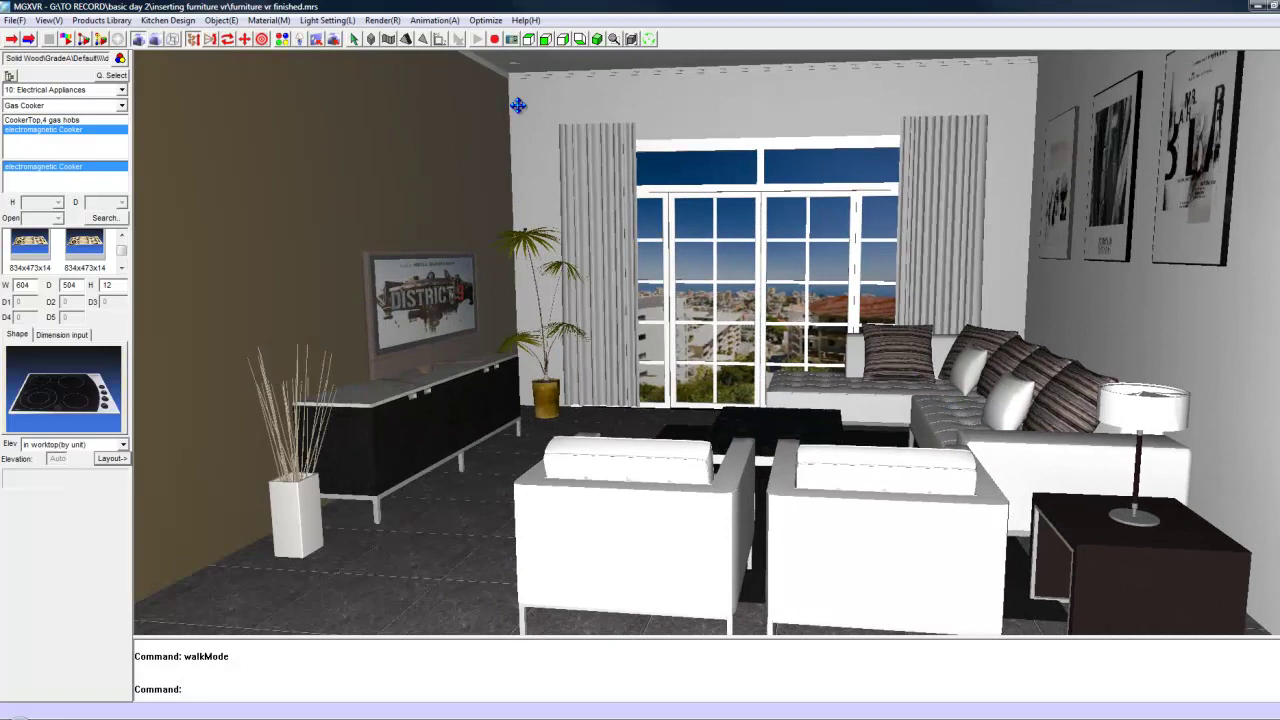
click(545, 39)
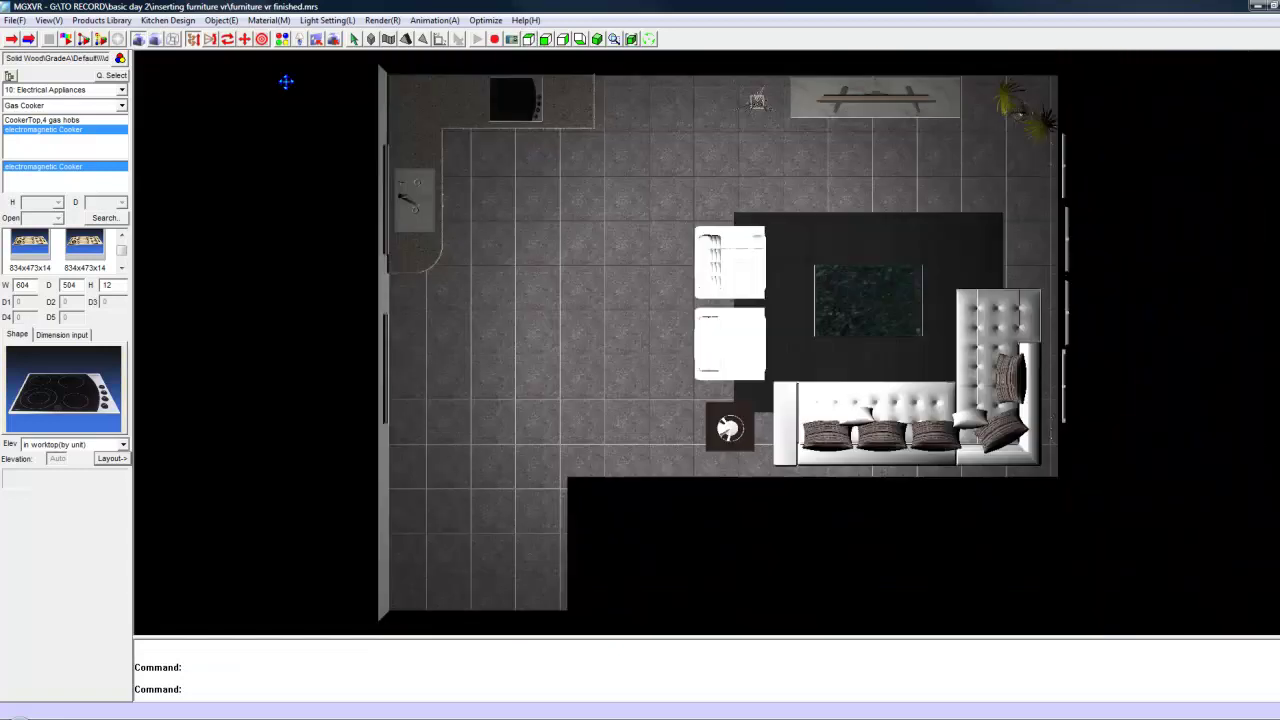
click(101, 20)
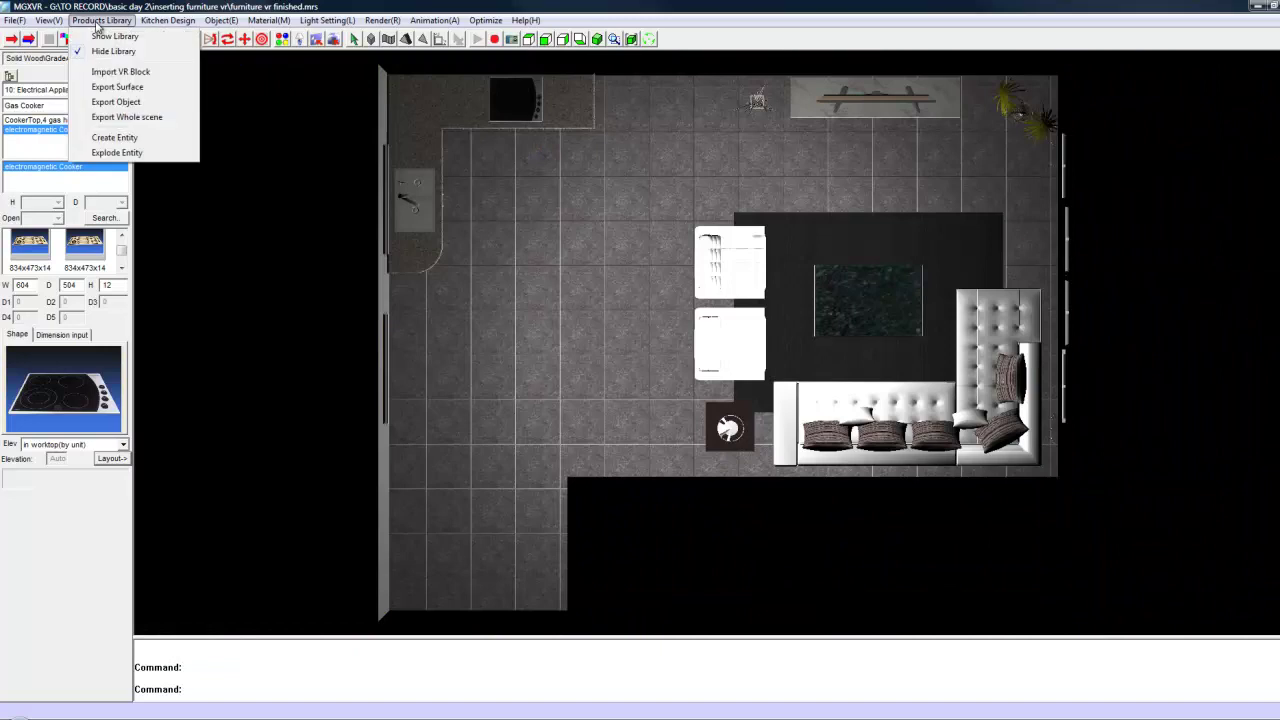
click(97, 37)
Step: Browse the Dining Room tables of Additional Library Vol 2 for a suitable dining table
drag(266, 283, 266, 190)
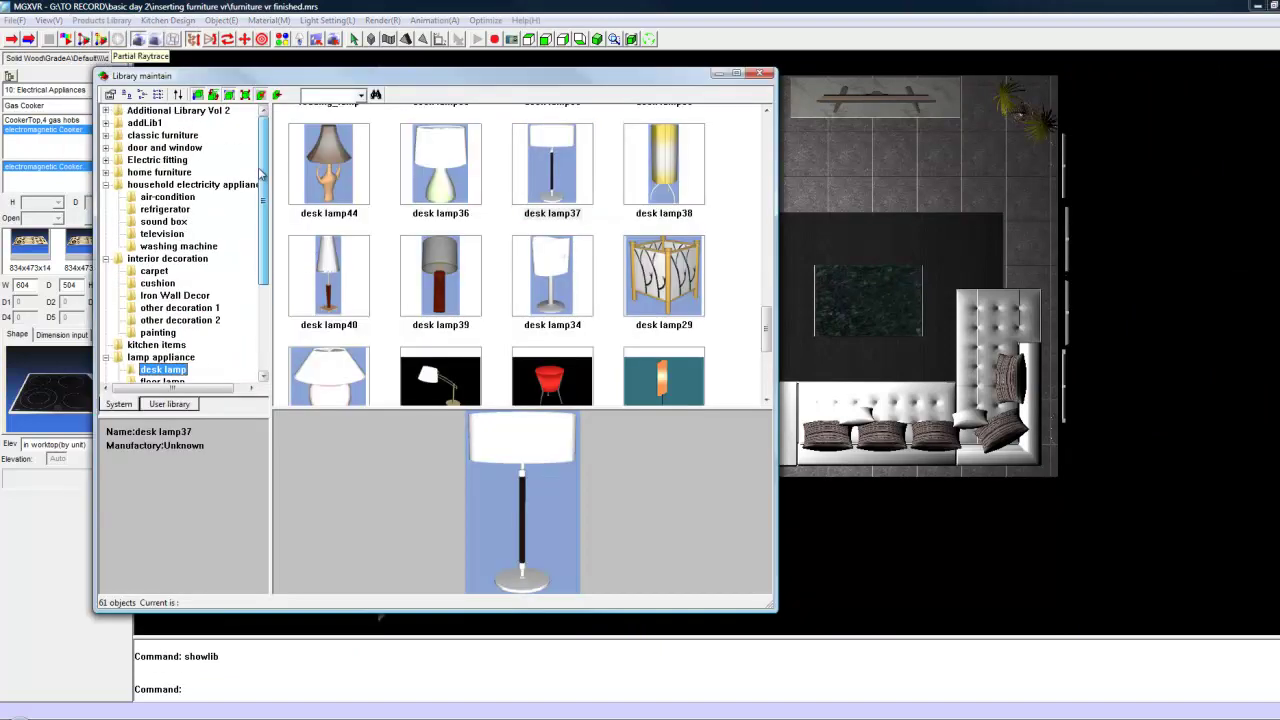
click(106, 111)
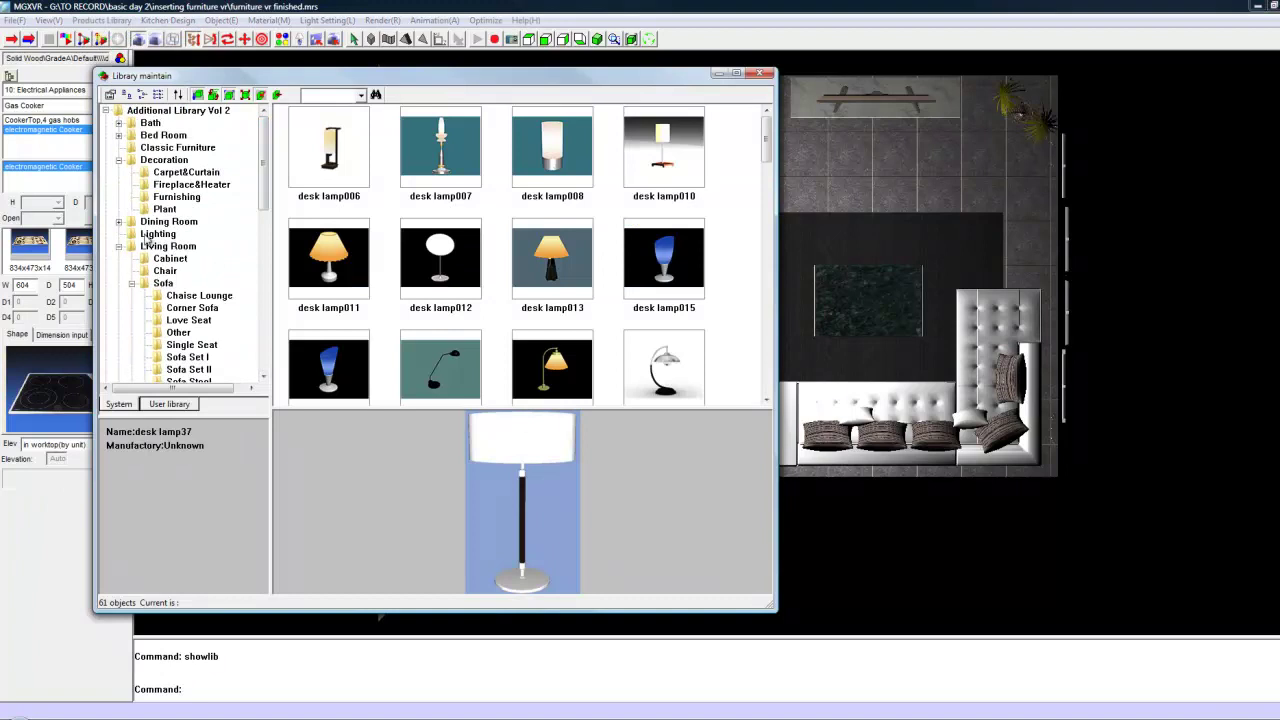
click(119, 222)
click(166, 258)
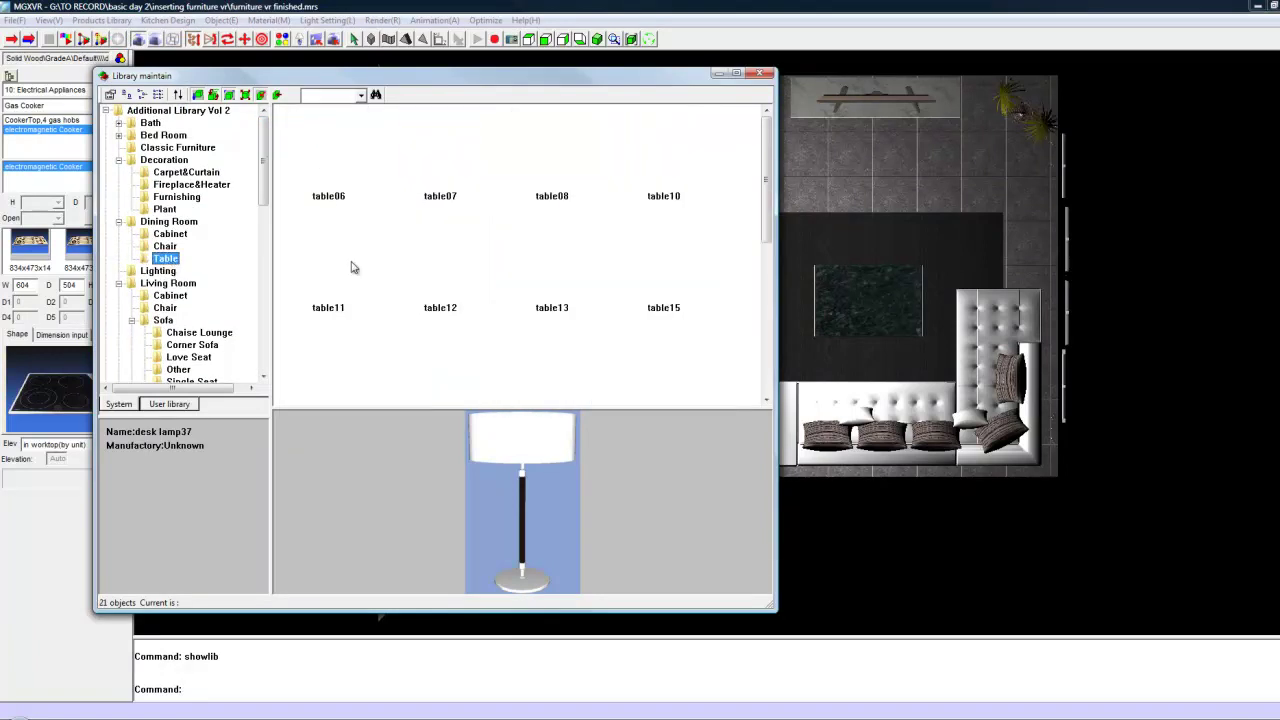
drag(768, 150, 783, 307)
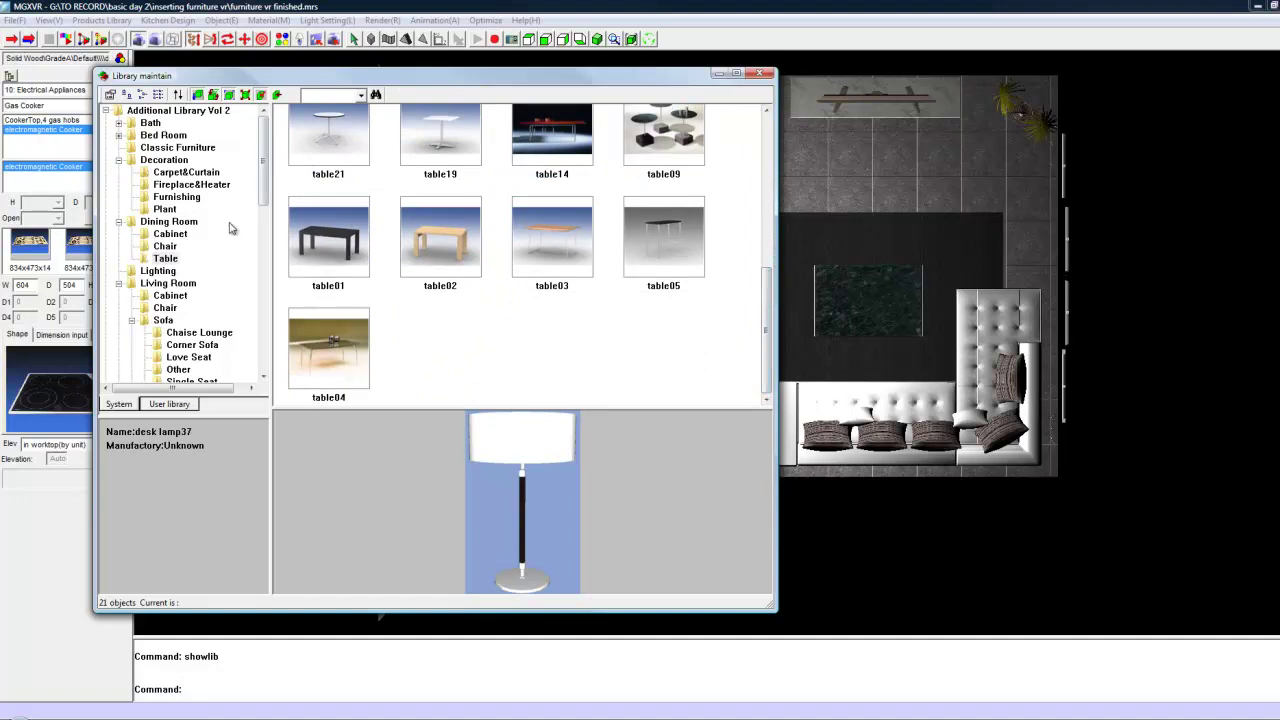
Step: Look through the Dinning Table models under Furniture, Desk in the addLib1 library
click(119, 283)
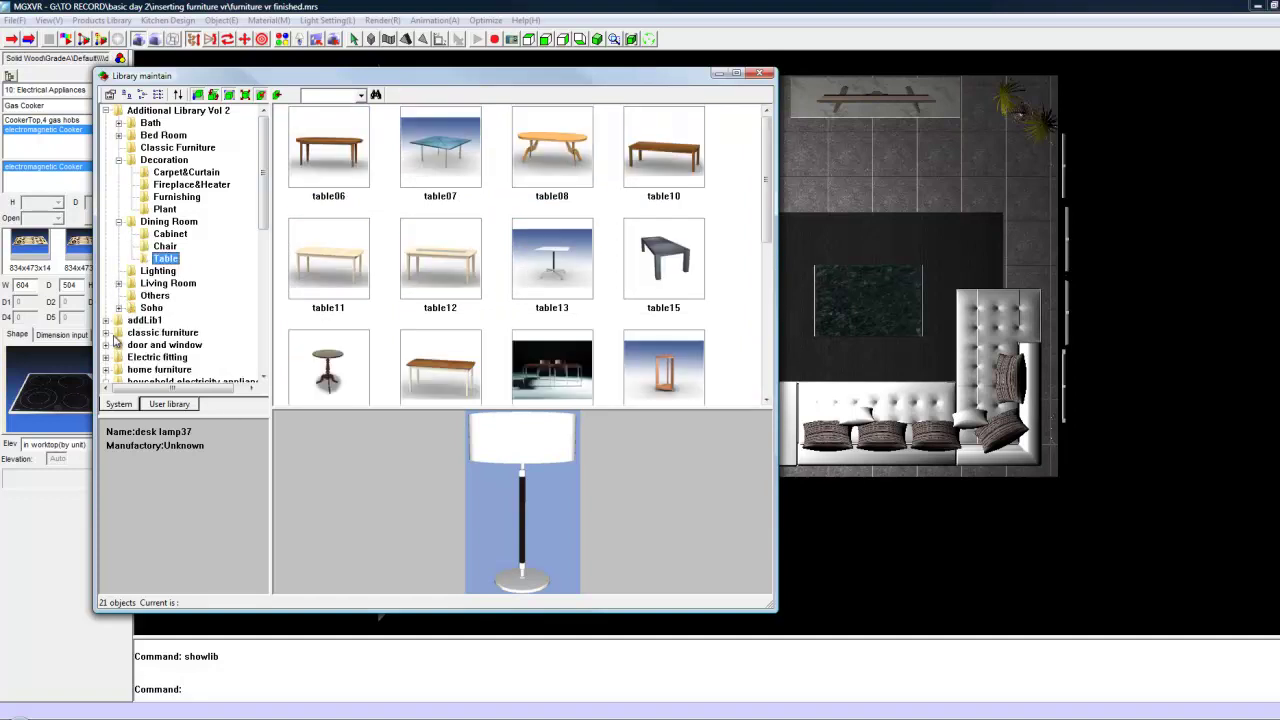
click(106, 320)
click(118, 333)
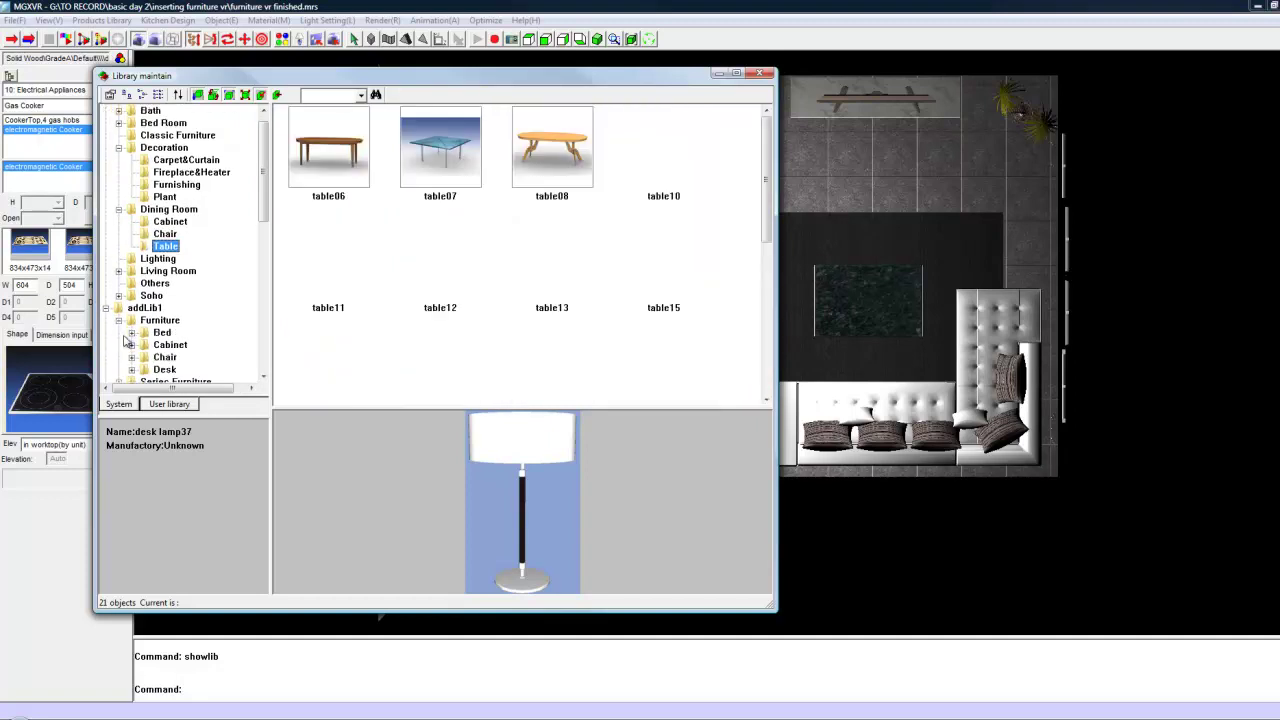
click(131, 370)
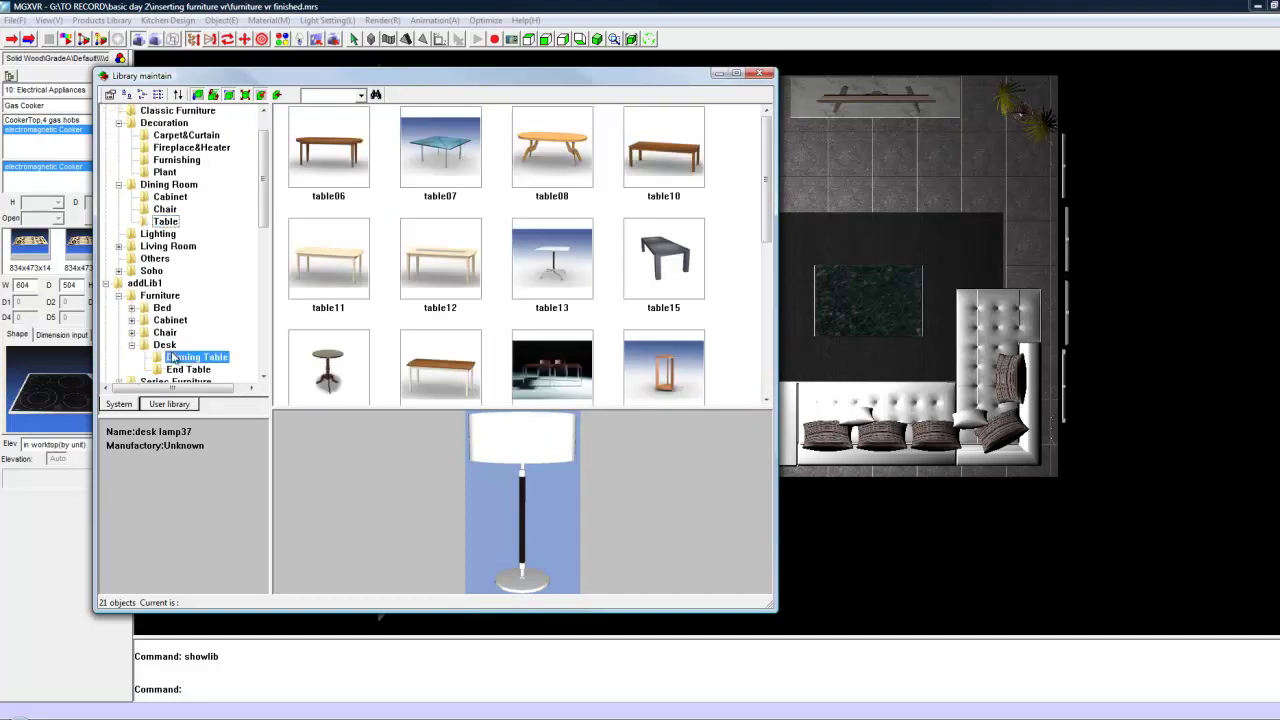
click(197, 357)
mouse_move(760, 146)
mouse_down()
mouse_move(773, 200)
mouse_move(760, 383)
mouse_move(778, 130)
mouse_up()
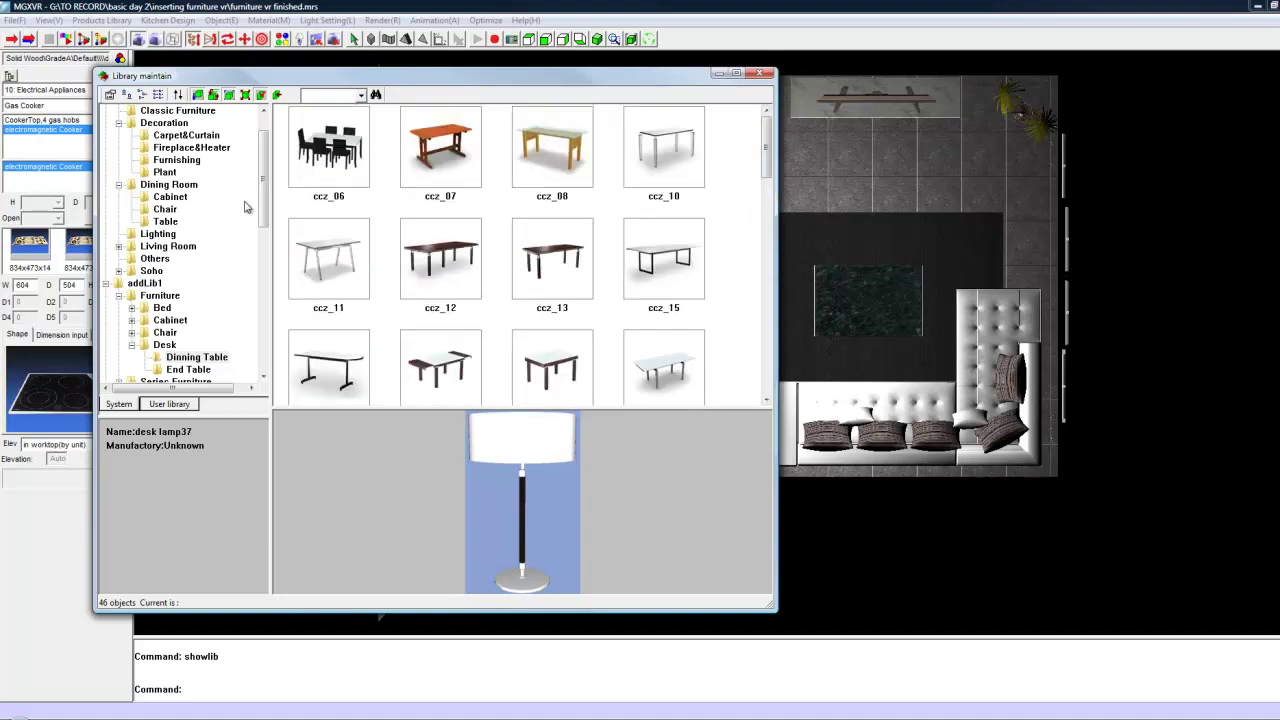
Step: Insert table04 from the Dining Room tables, turned a quarter so it runs parallel to the armchairs' backs, between them and the kitchen
click(165, 221)
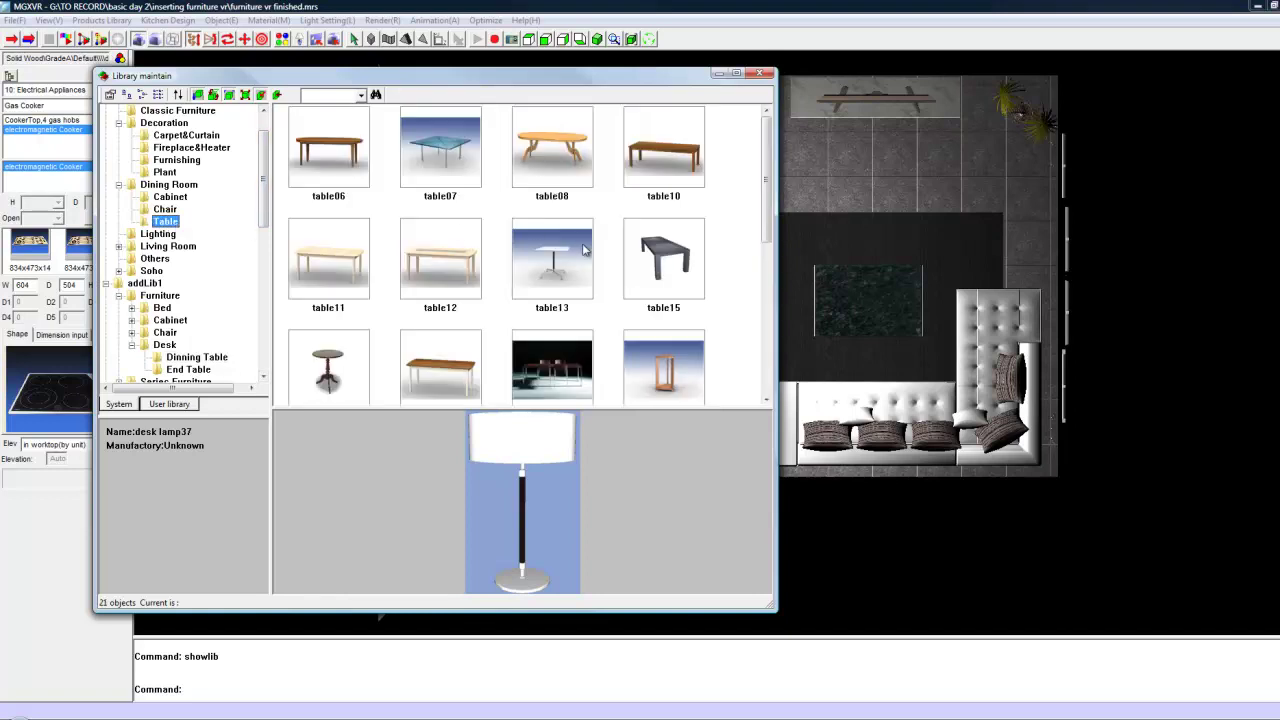
drag(769, 168, 779, 320)
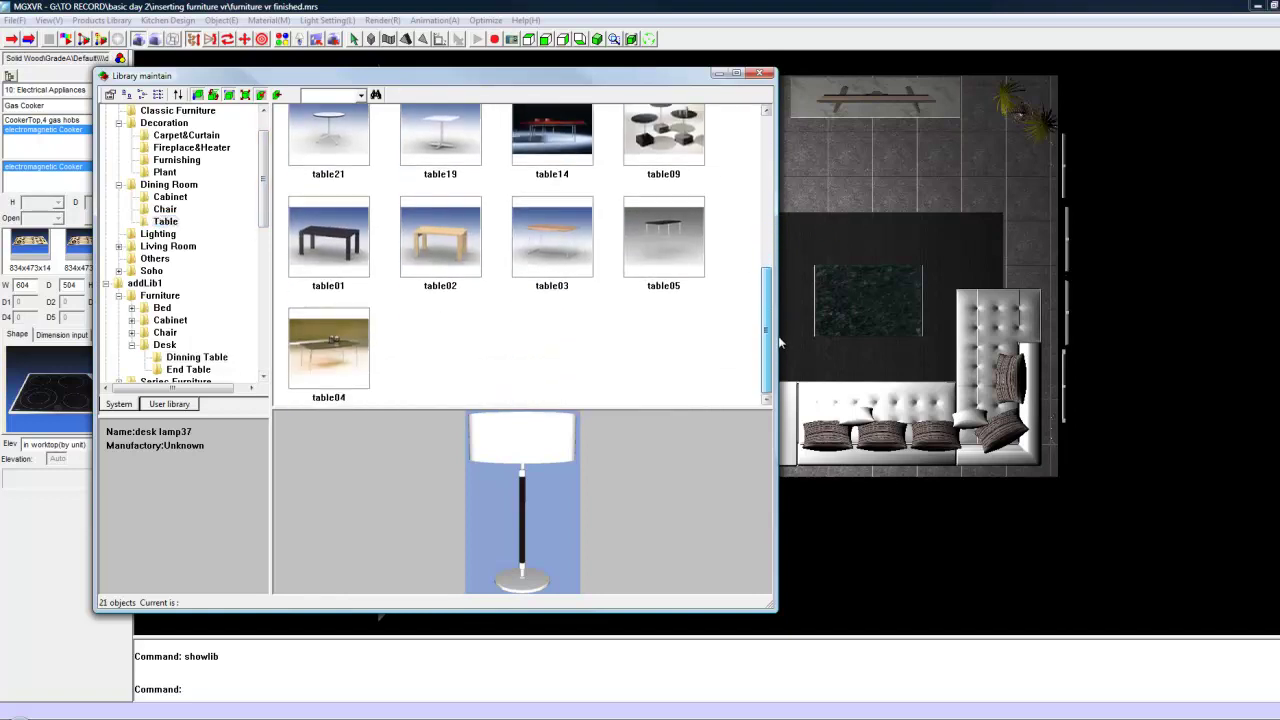
double_click(358, 331)
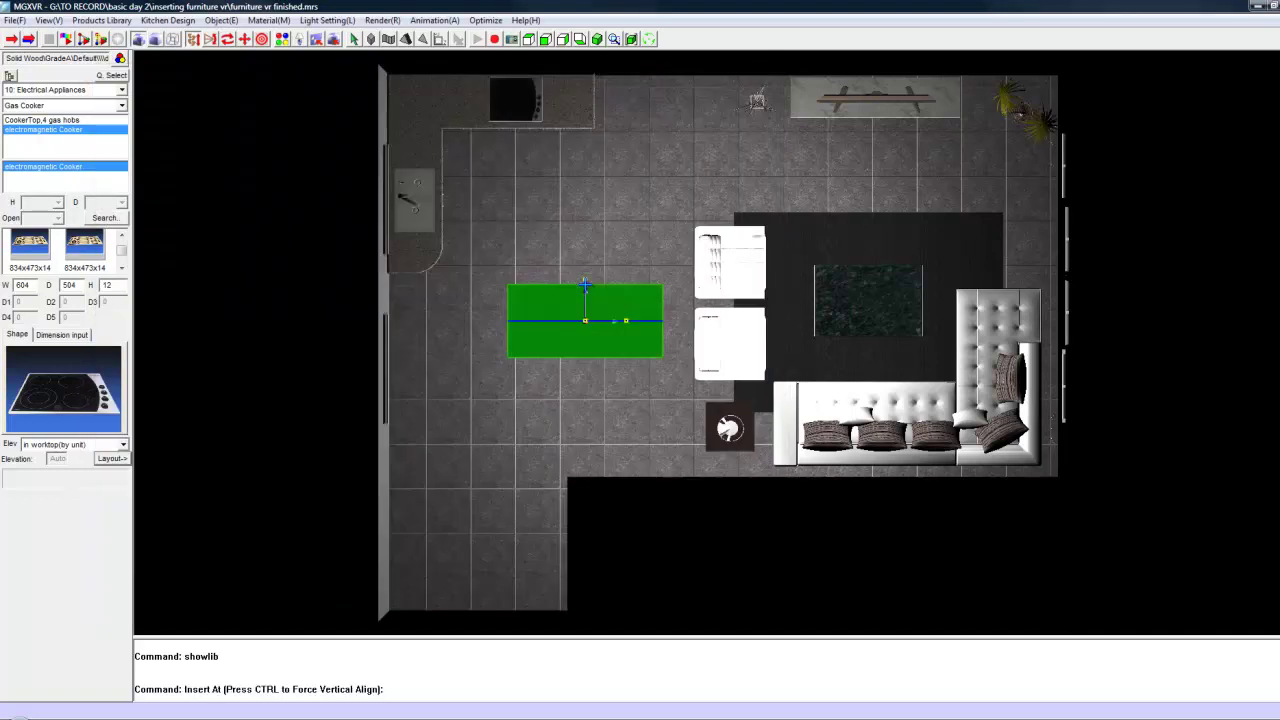
key(space)
key(space)
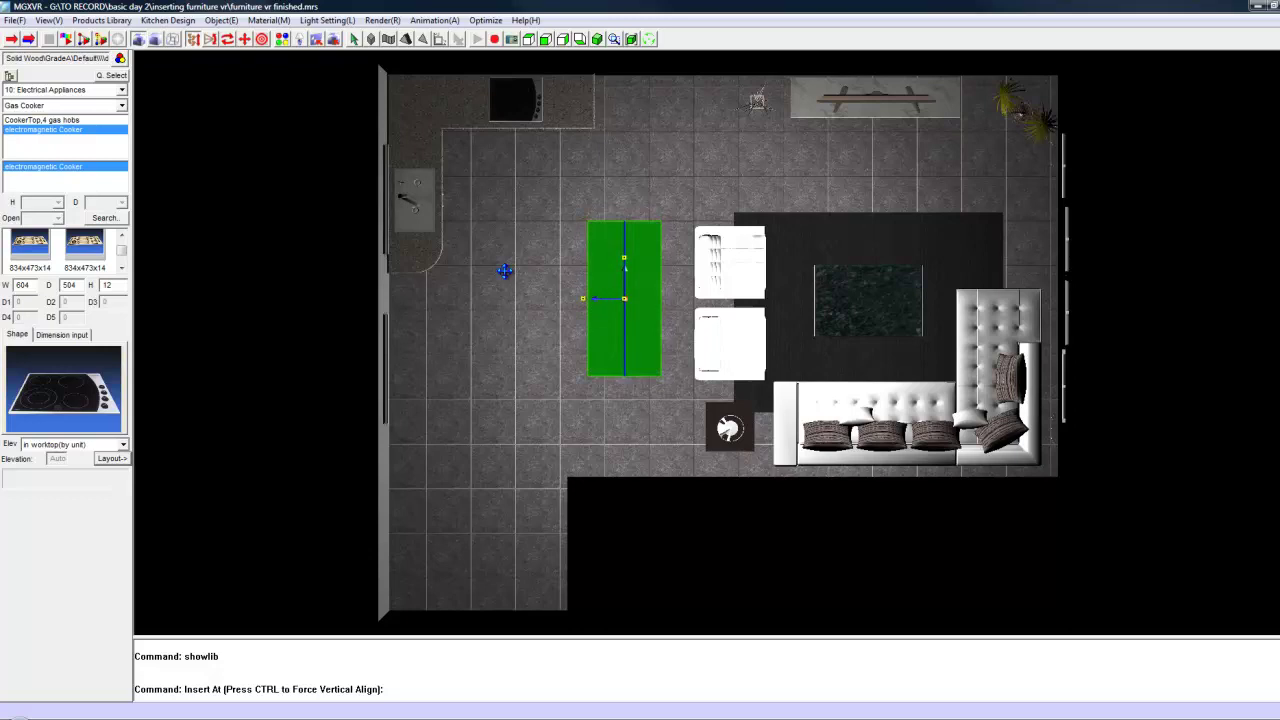
key(Escape)
Step: Insert chair17 from the Dining Room chairs at the short end of the dining table nearest the TV wall, facing the table
click(101, 20)
click(120, 34)
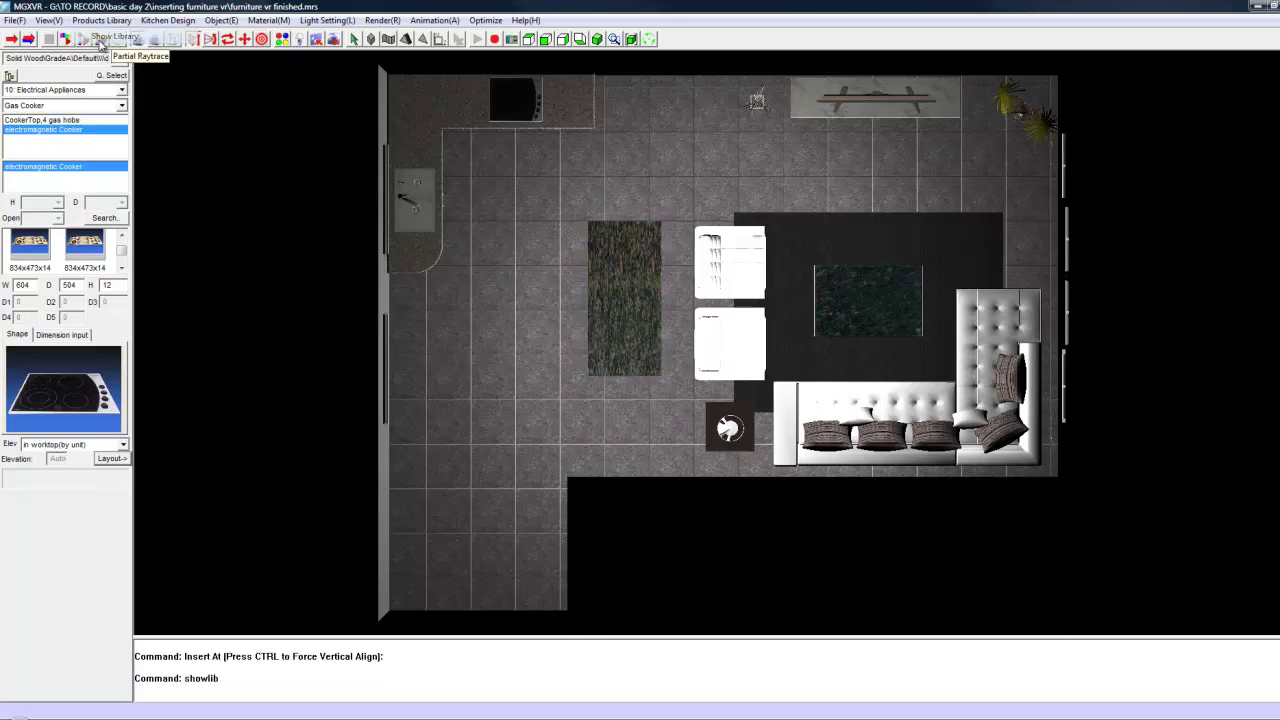
click(166, 210)
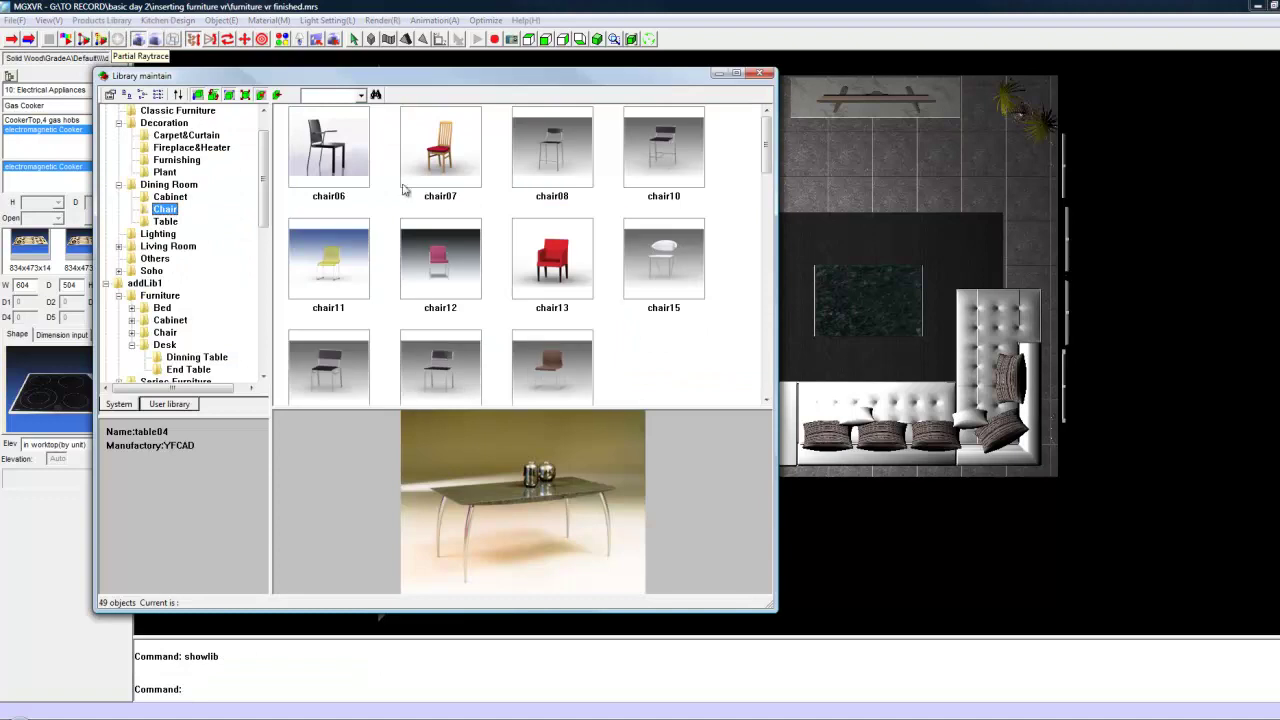
mouse_move(767, 145)
mouse_down()
mouse_move(767, 398)
mouse_move(751, 157)
mouse_up()
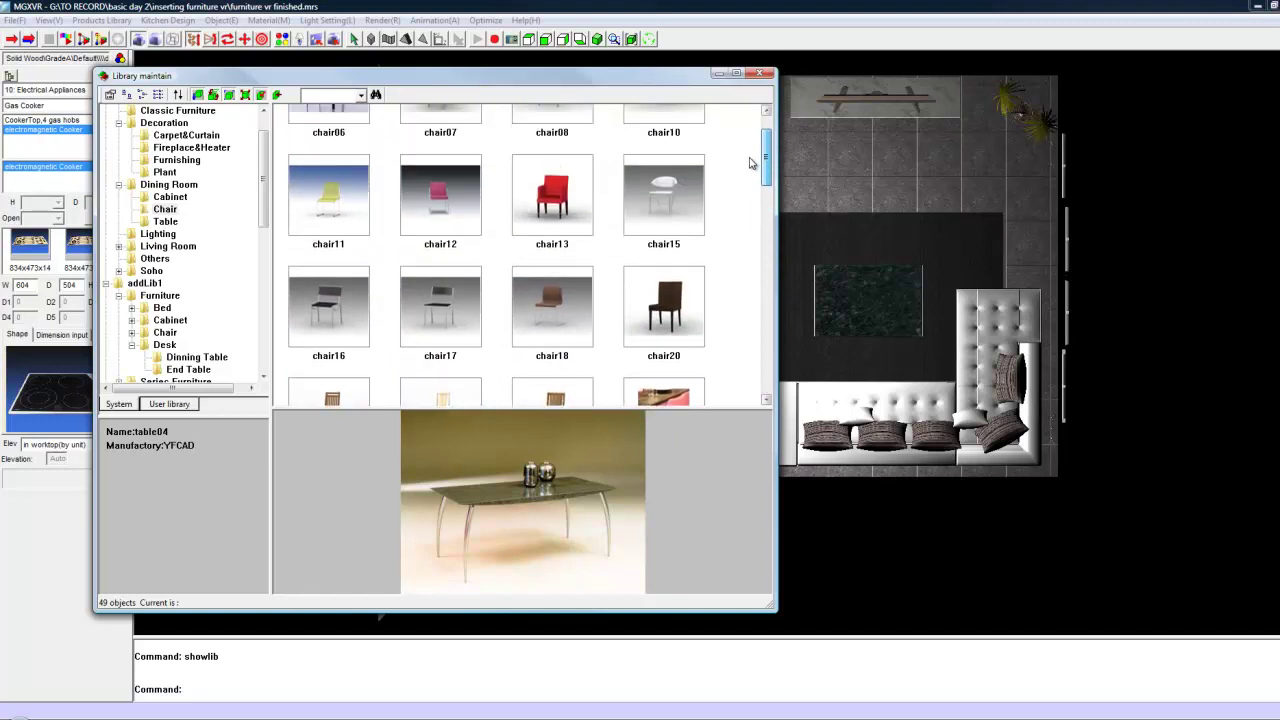
click(437, 324)
double_click(437, 324)
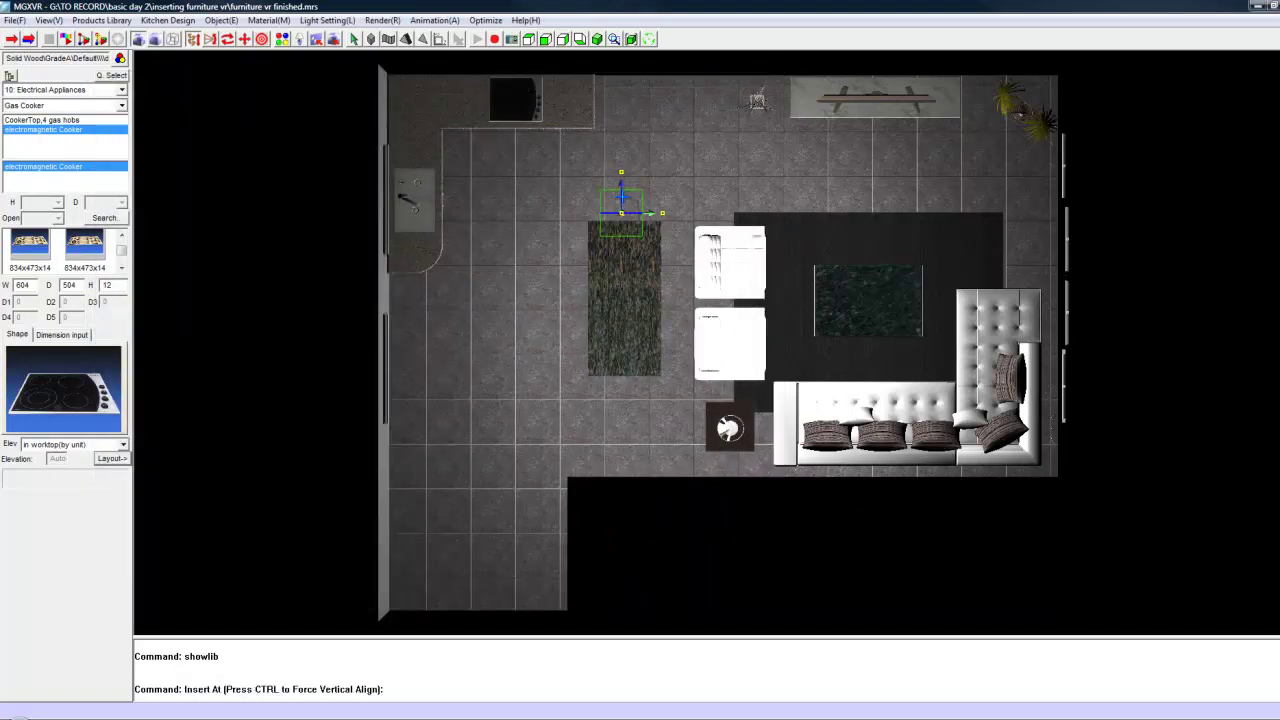
right_click(182, 208)
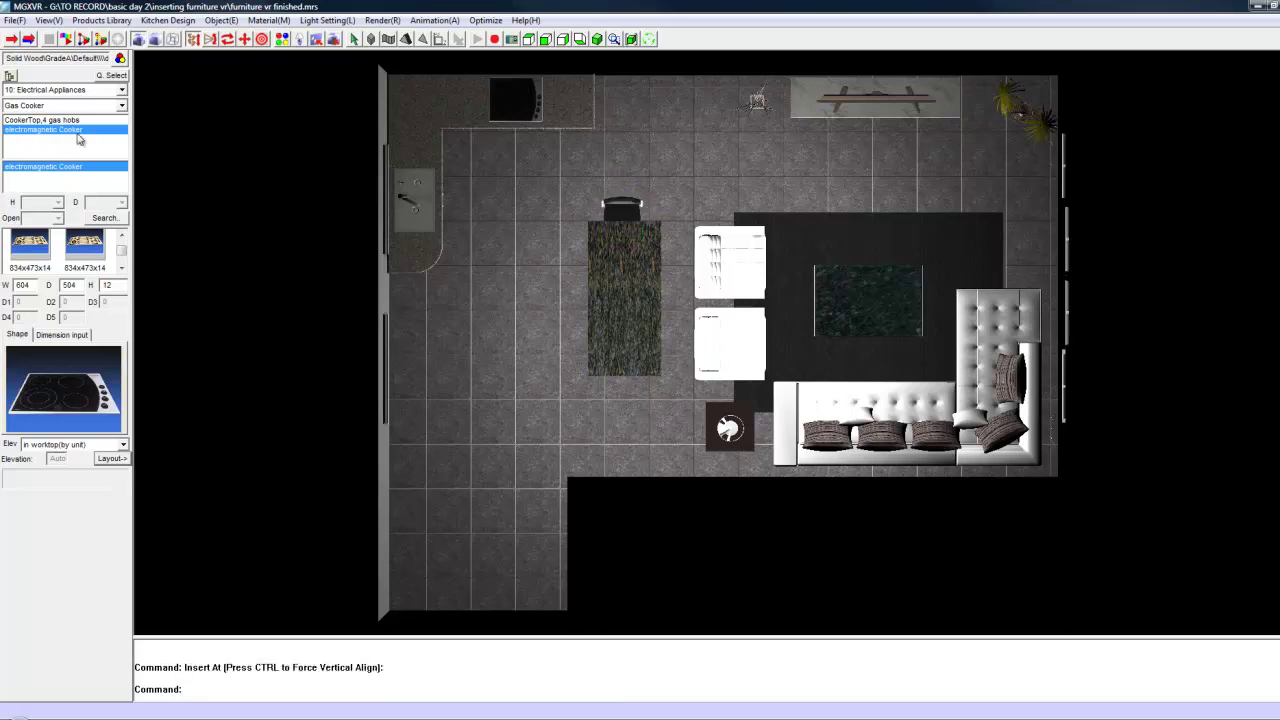
Step: Insert a second chair17 at the opposite short end of the dining table, turned half around to face the first chair
click(115, 20)
click(130, 36)
double_click(454, 330)
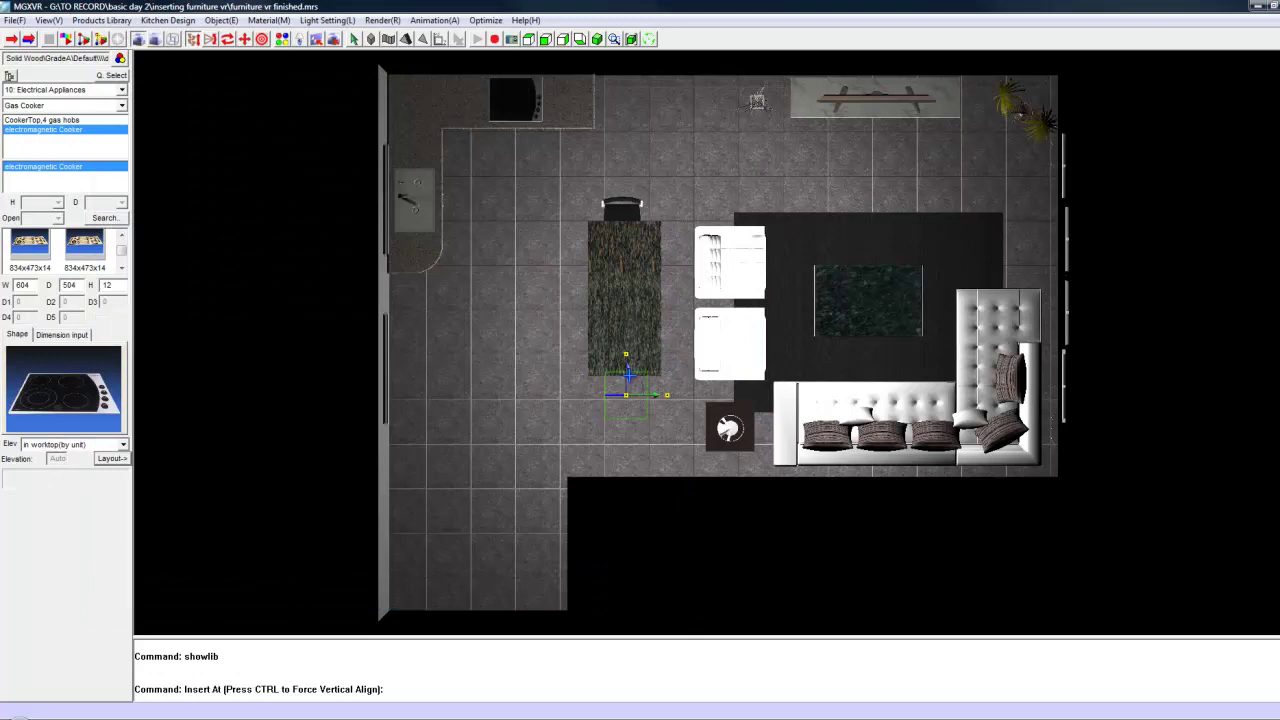
key(space)
key(space)
key(Return)
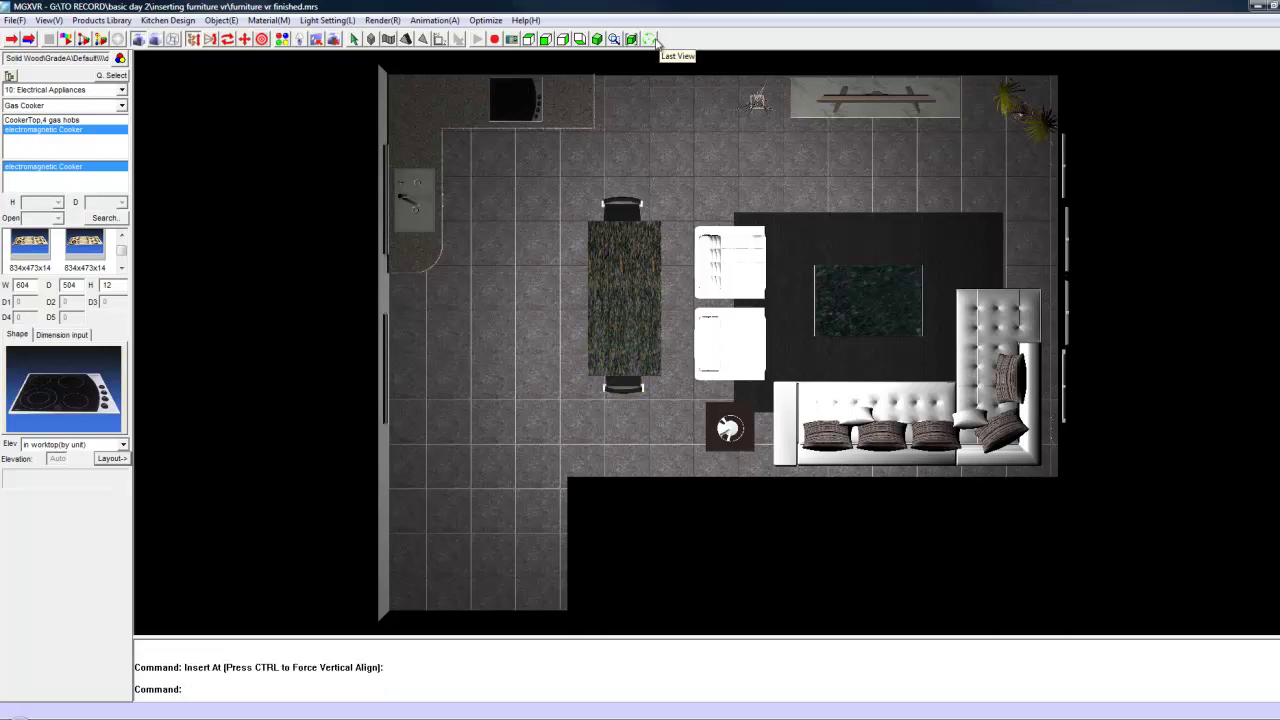
Step: Return to the previous perspective camera and move it back to examine the dining table and chairs in the room
click(654, 40)
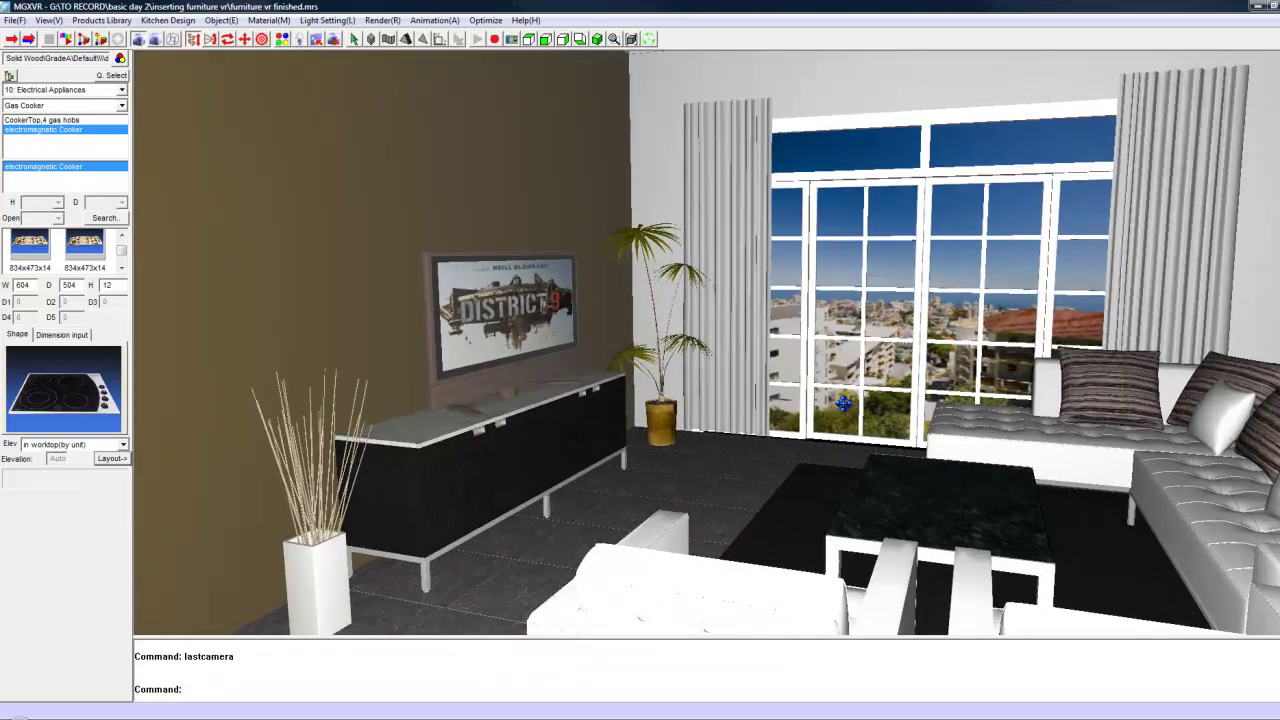
drag(843, 403, 830, 279)
drag(546, 289, 530, 357)
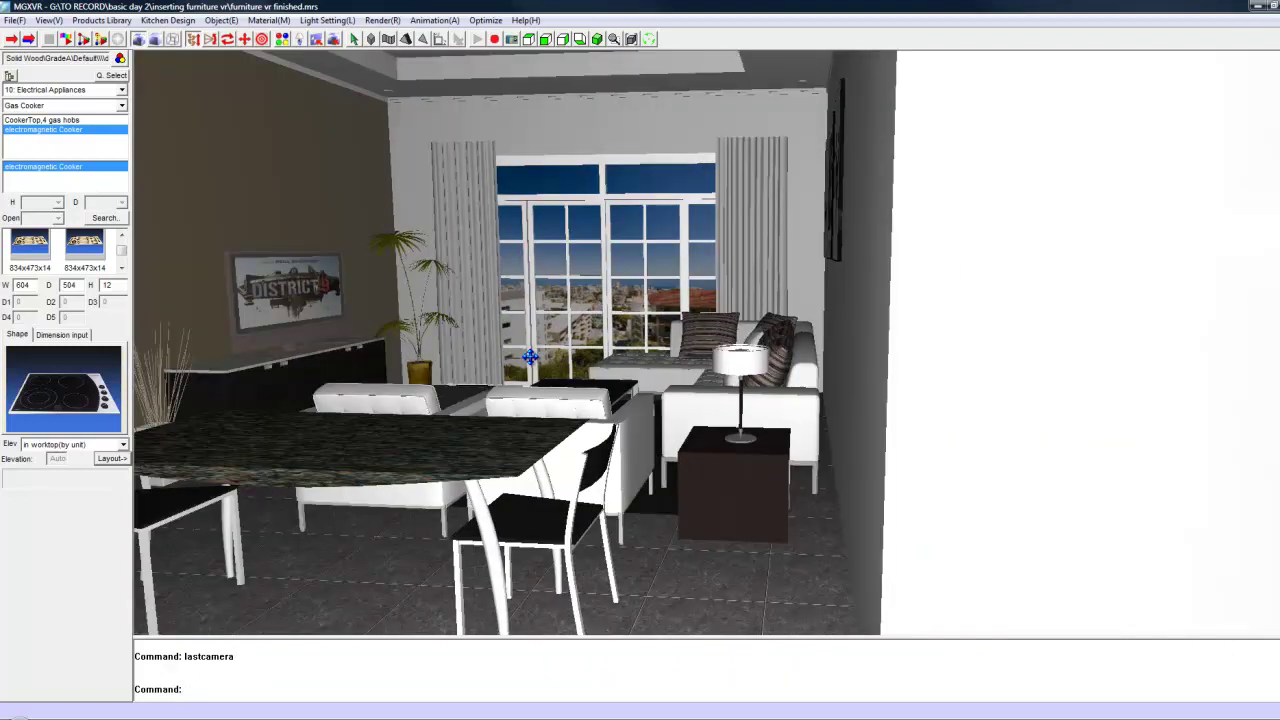